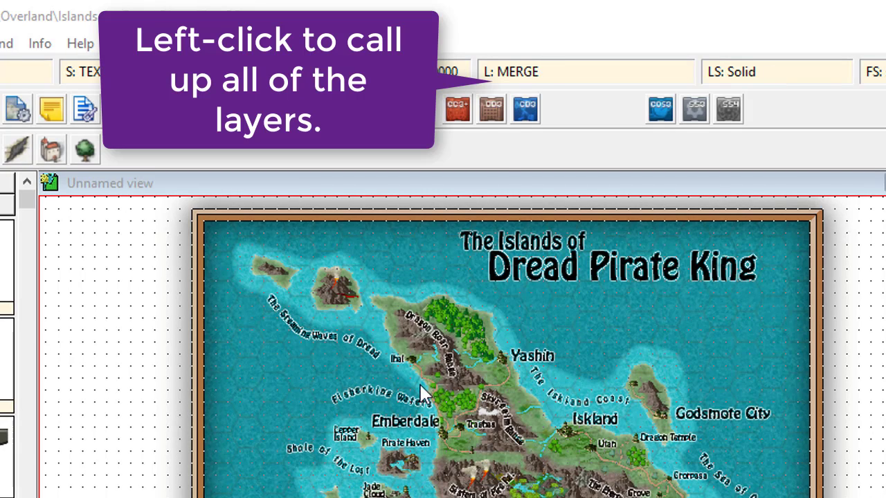
# Step: Hide the HEX/SQUARE GRID layer in the layer settings and apply the change
pyautogui.click(512, 77)
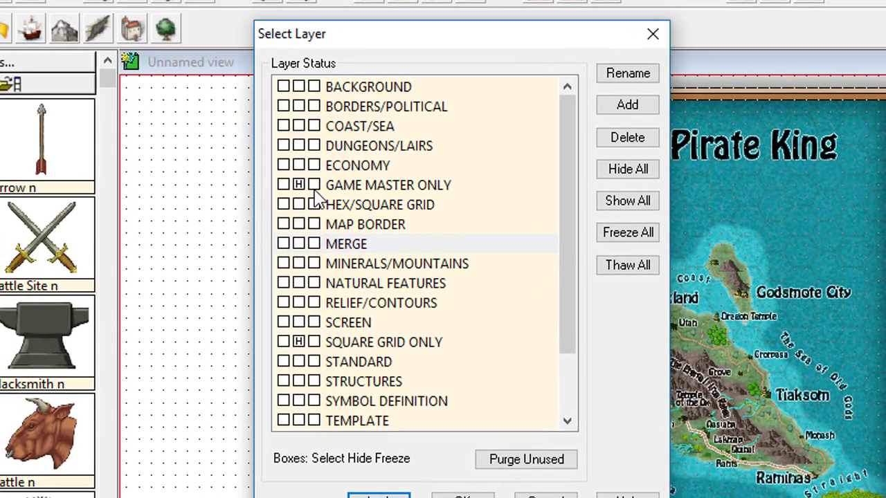
pyautogui.click(298, 204)
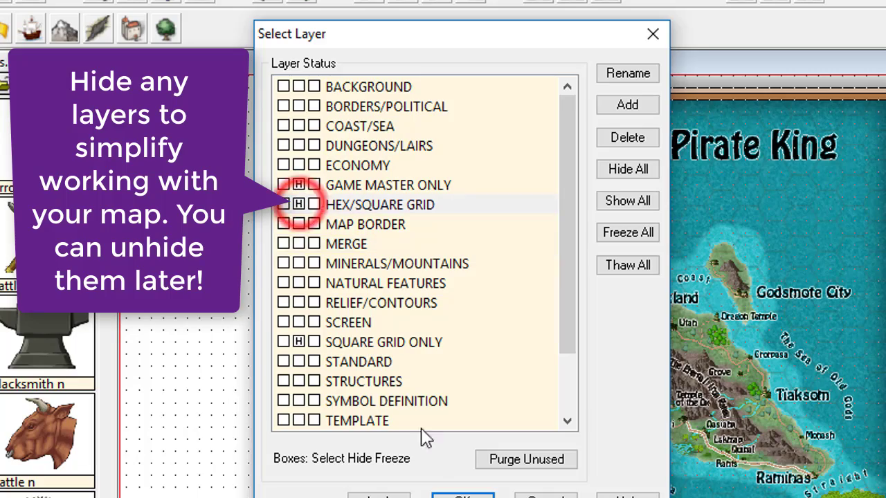
pyautogui.click(461, 497)
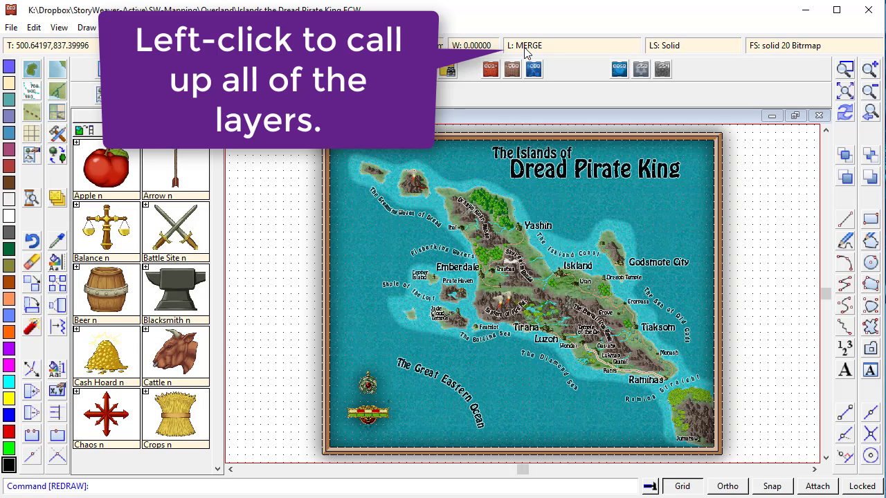
# Step: Add a new layer named "Political Boarder Custom" to the map
pyautogui.click(525, 49)
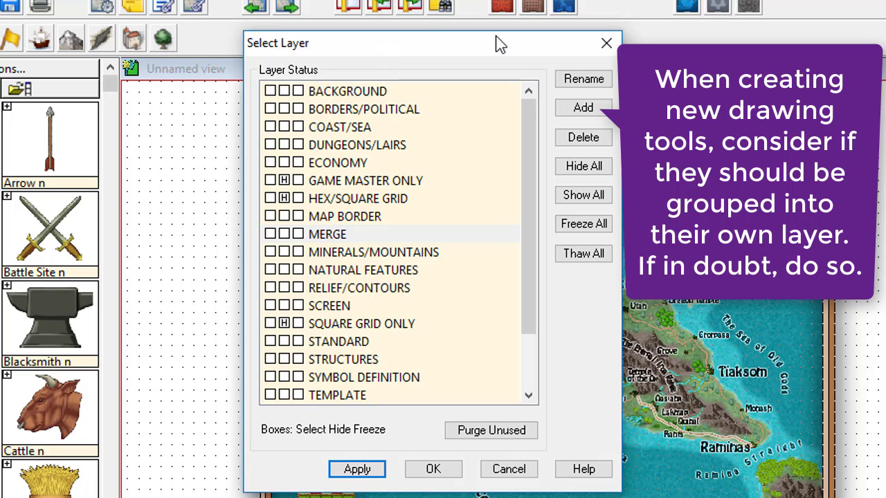
pyautogui.click(583, 108)
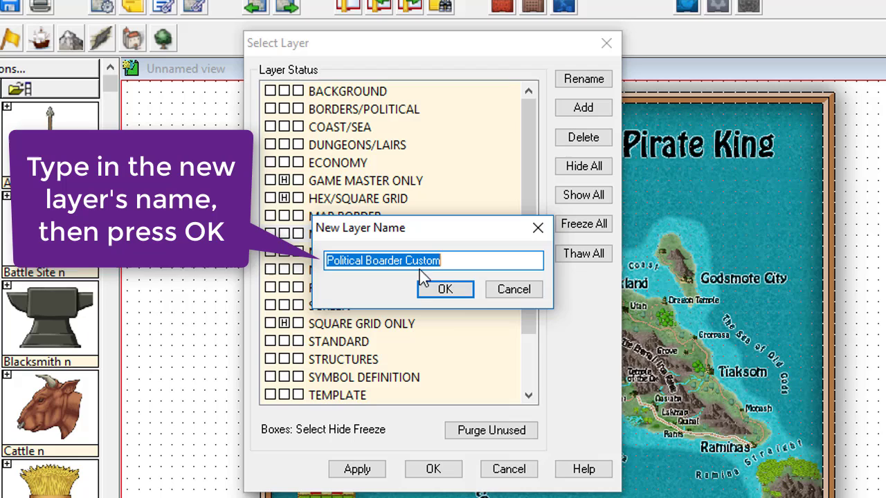
pyautogui.click(449, 291)
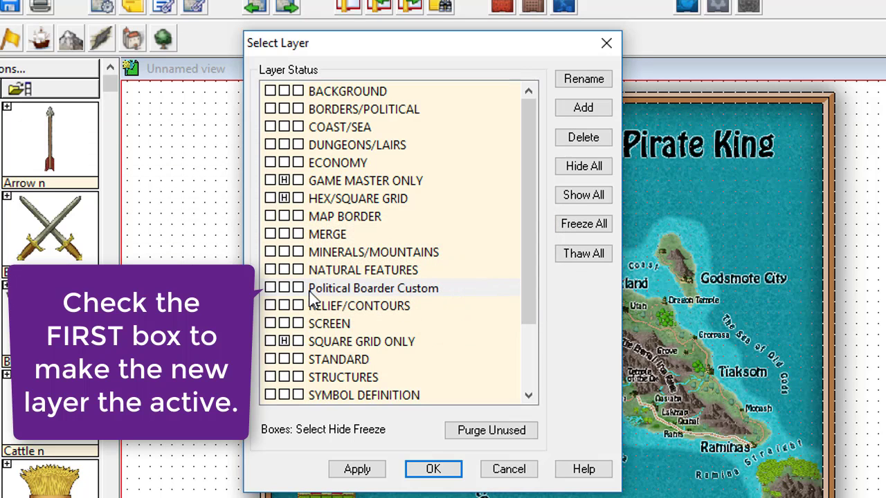
# Step: Make the "Political Boarder Custom" layer the active one and freeze all other layers
pyautogui.click(270, 288)
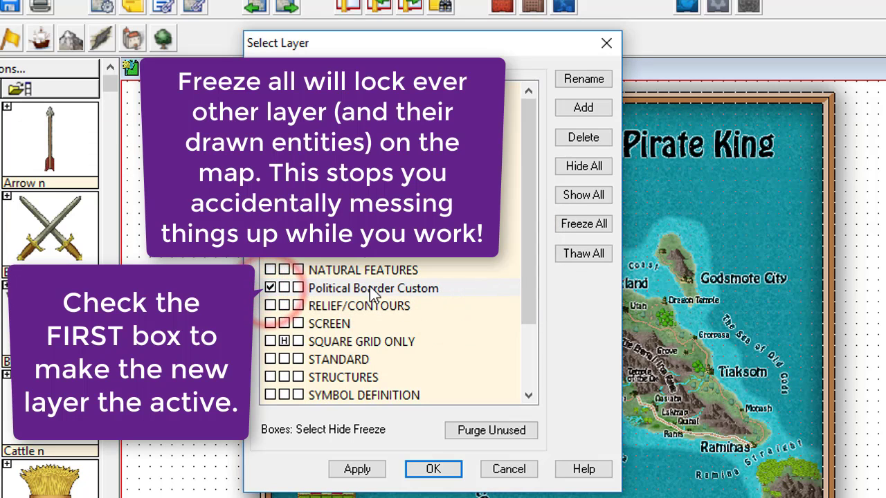
pyautogui.click(583, 224)
pyautogui.click(433, 469)
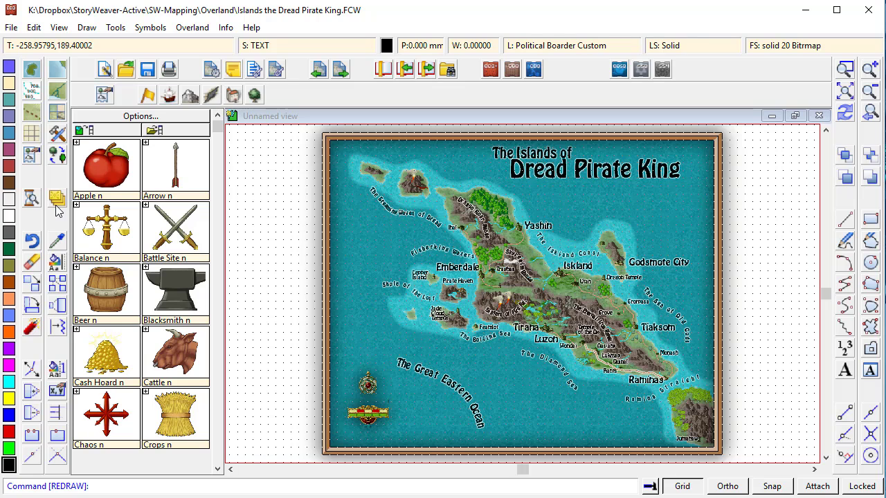
# Step: Open the drawing sheets and effects settings and review the sheet list and the effects on the GRID sheet
pyautogui.click(256, 46)
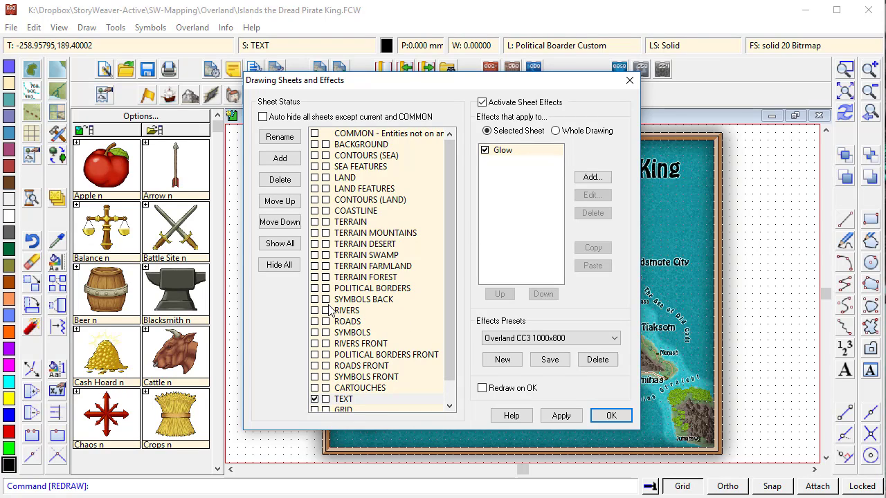
pyautogui.click(451, 386)
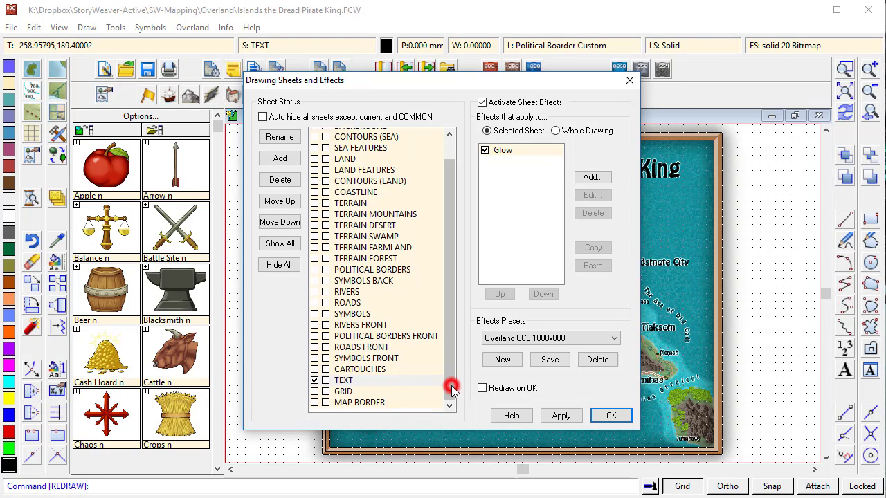
pyautogui.moveTo(457, 373); pyautogui.dragTo(462, 359)
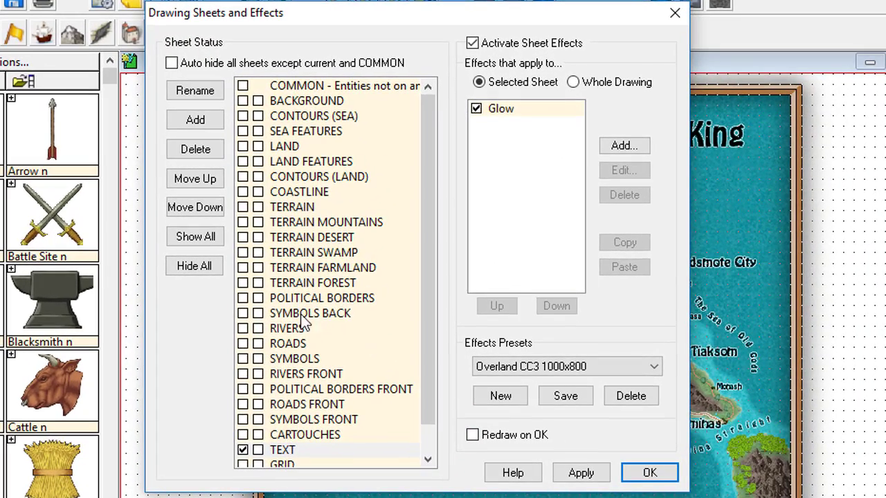
pyautogui.scroll(-1, 305, 330)
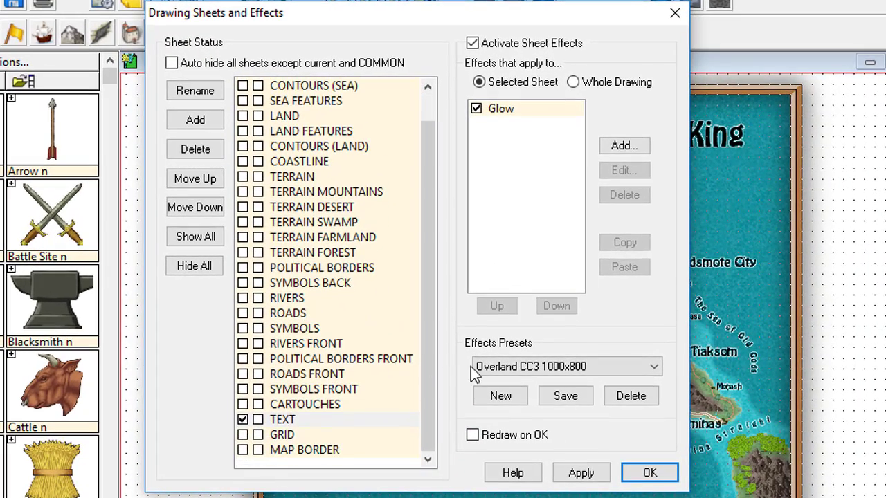
pyautogui.click(242, 436)
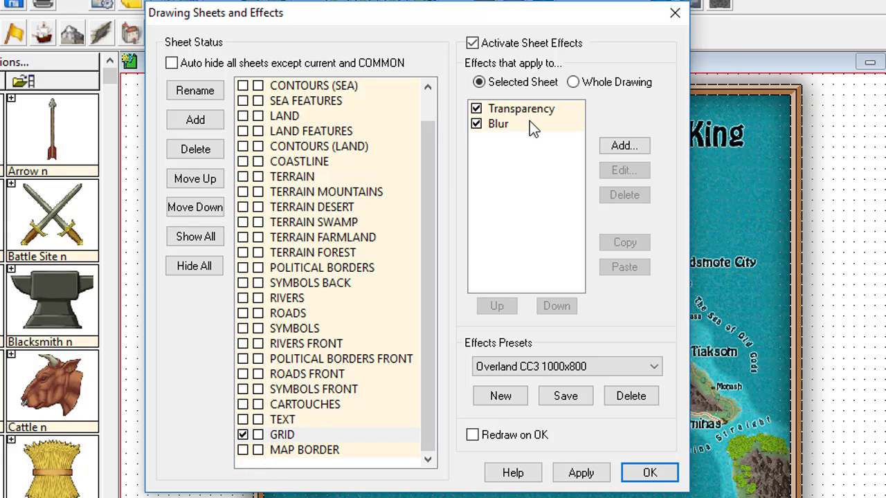
pyautogui.click(427, 117)
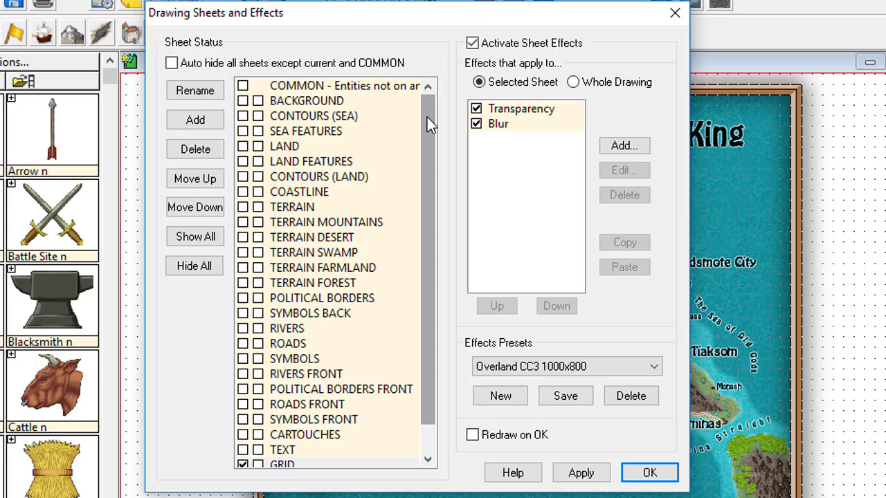
pyautogui.moveTo(423, 126); pyautogui.dragTo(422, 153)
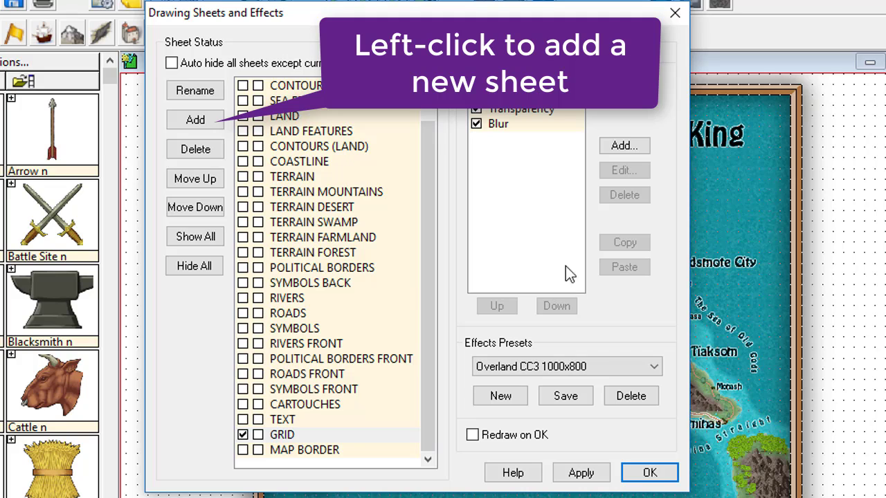
# Step: Add a new sheet named "Political Boards Custom"
pyautogui.click(196, 120)
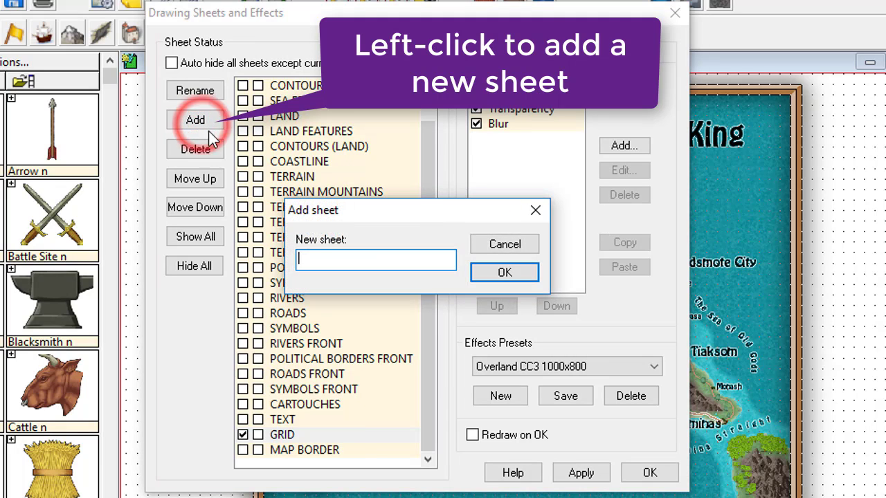
pyautogui.click(315, 255)
pyautogui.write('Poli')
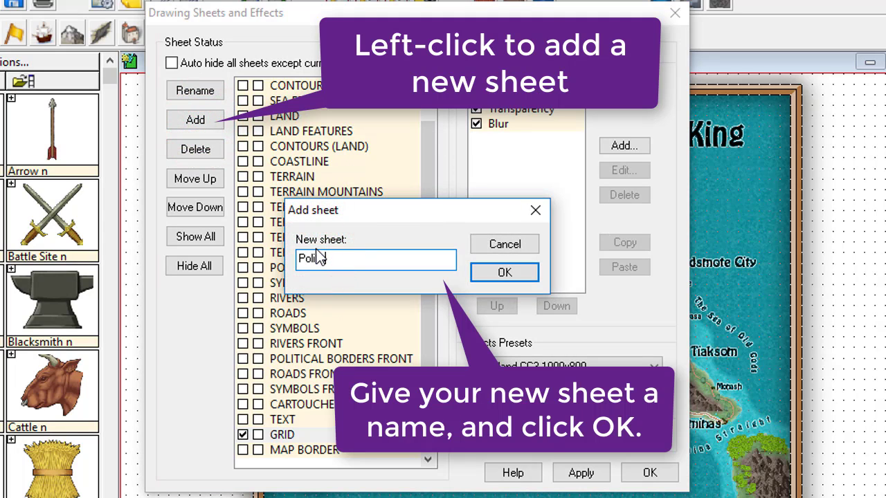
pyautogui.write('tical Board')
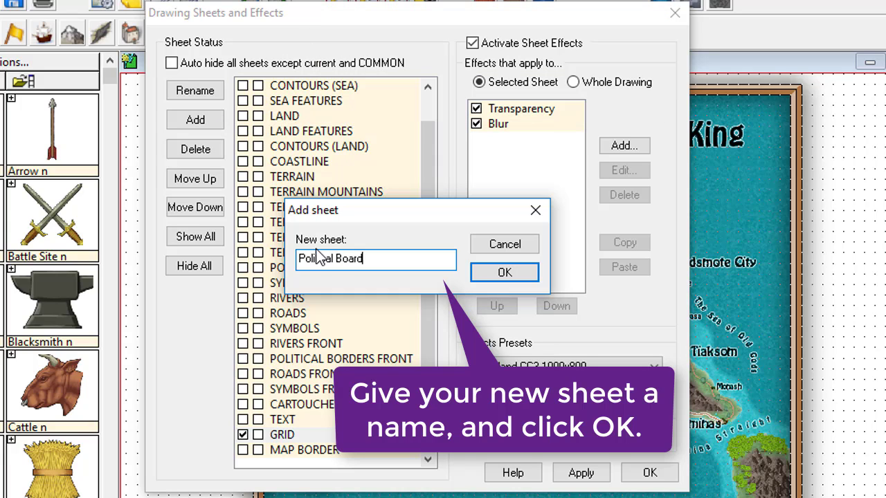
pyautogui.write('s Custom')
pyautogui.press('Return')
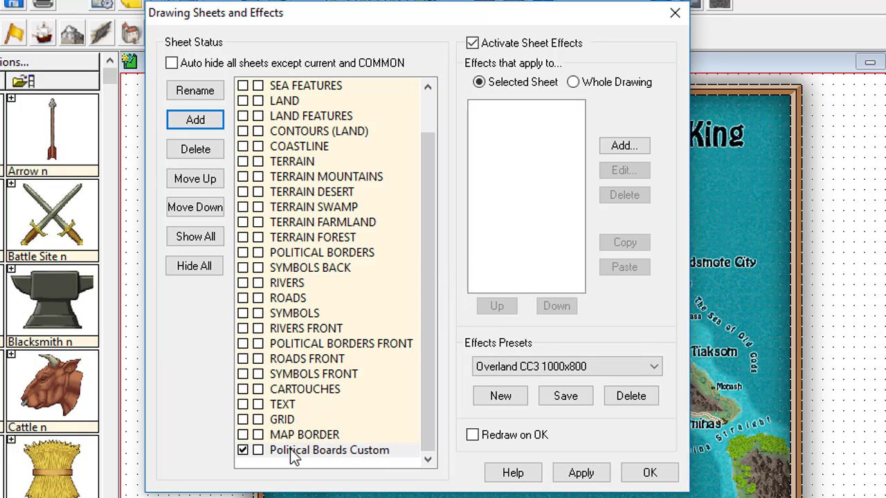
# Step: Move the "Political Boards Custom" sheet up the drawing order to sit between POLITICAL BORDERS and SYMBOLS BACK
pyautogui.click(201, 179)
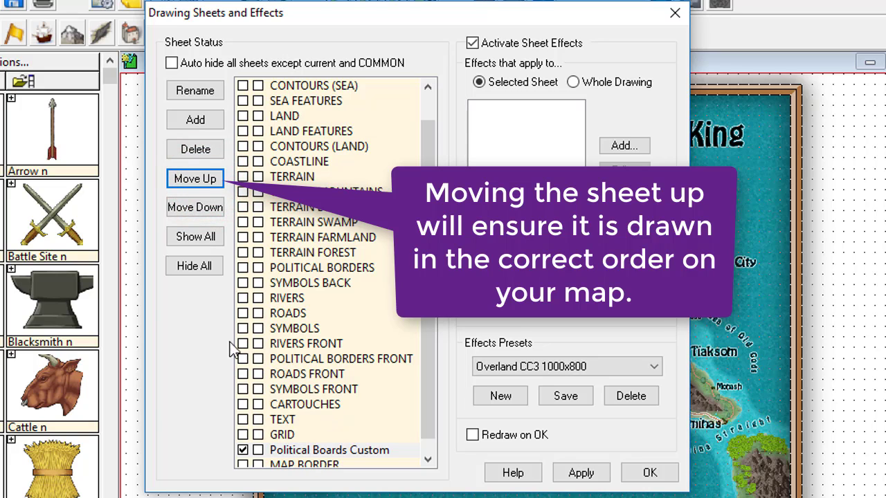
pyautogui.click(208, 180)
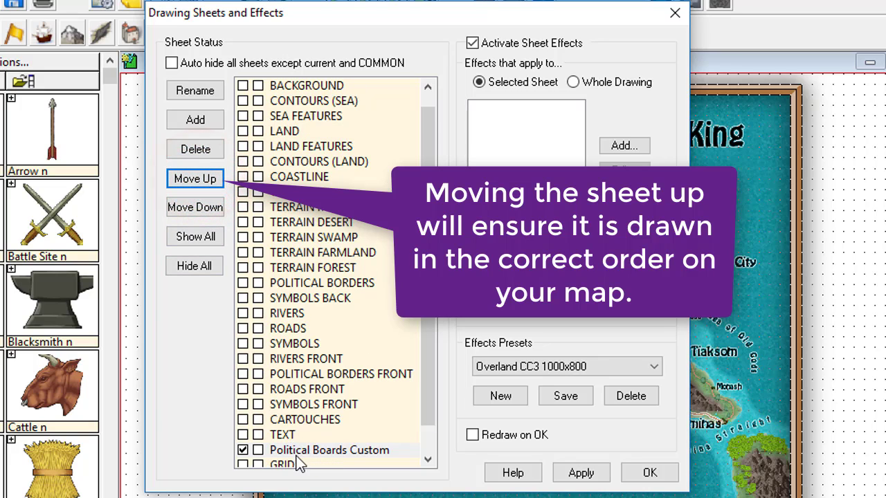
pyautogui.click(197, 180)
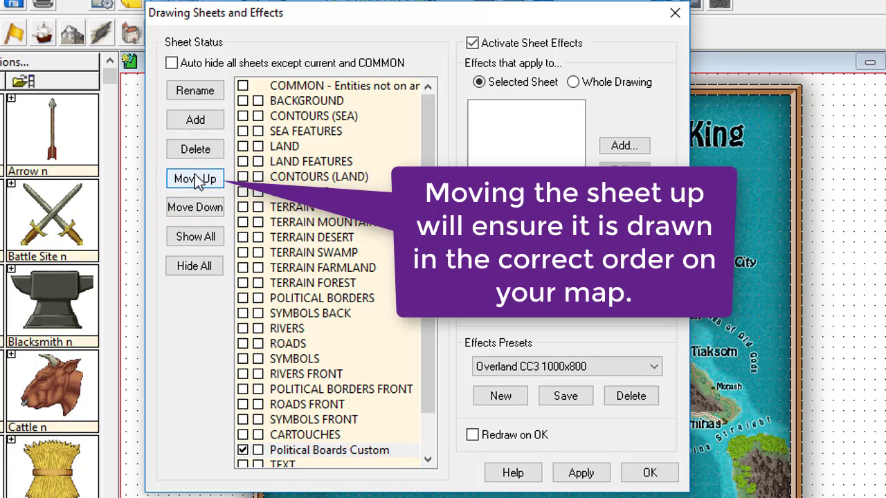
pyautogui.click(198, 180)
pyautogui.click(198, 180)
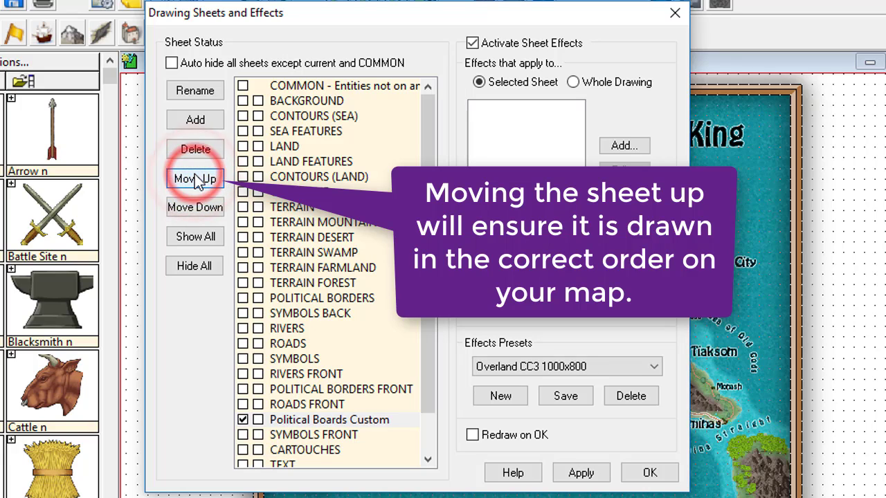
pyautogui.click(197, 180)
pyautogui.click(197, 179)
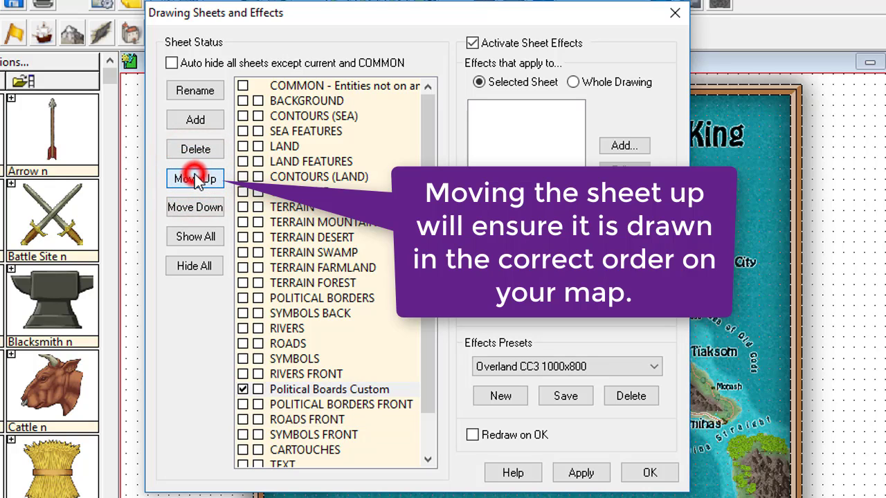
pyautogui.click(197, 180)
pyautogui.click(197, 180)
pyautogui.click(197, 180)
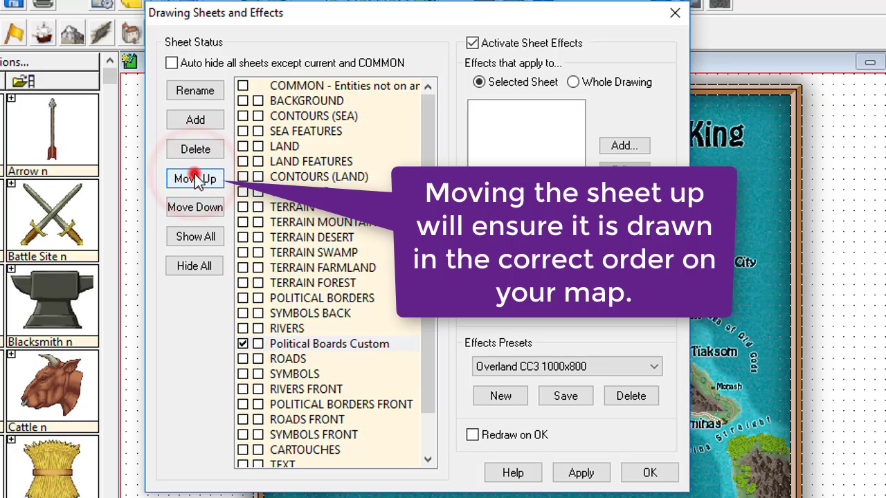
pyautogui.click(197, 180)
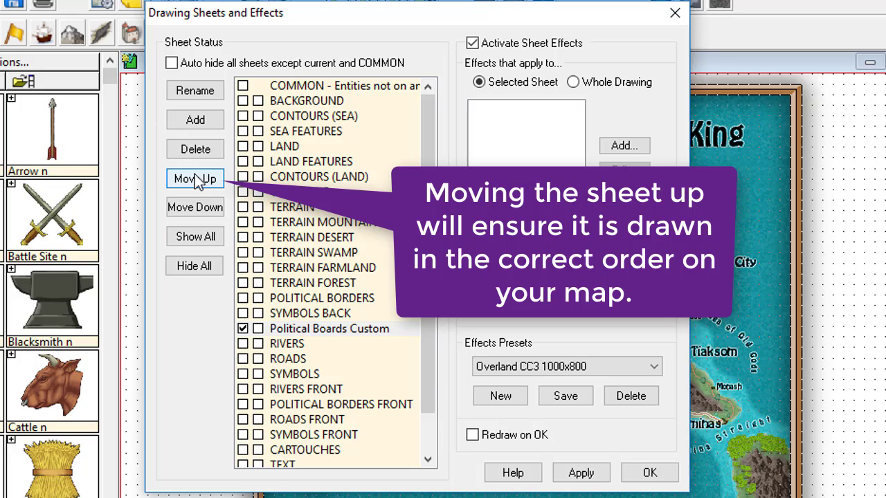
pyautogui.click(196, 179)
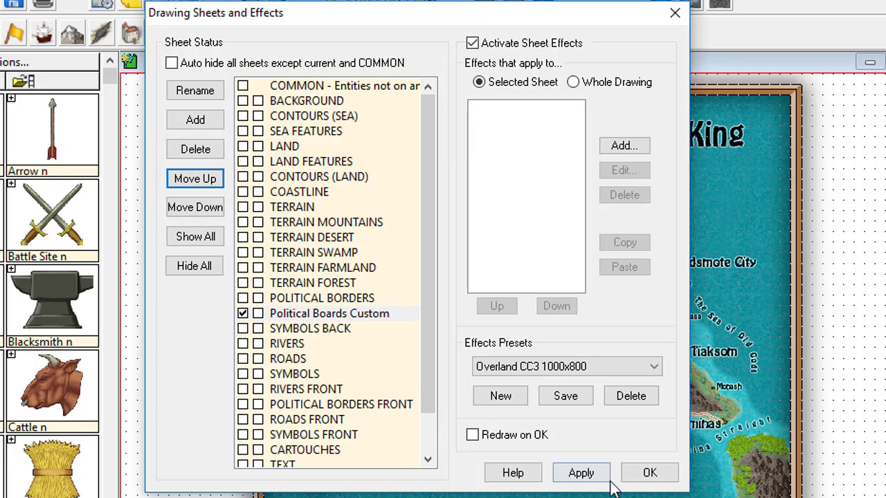
pyautogui.click(649, 470)
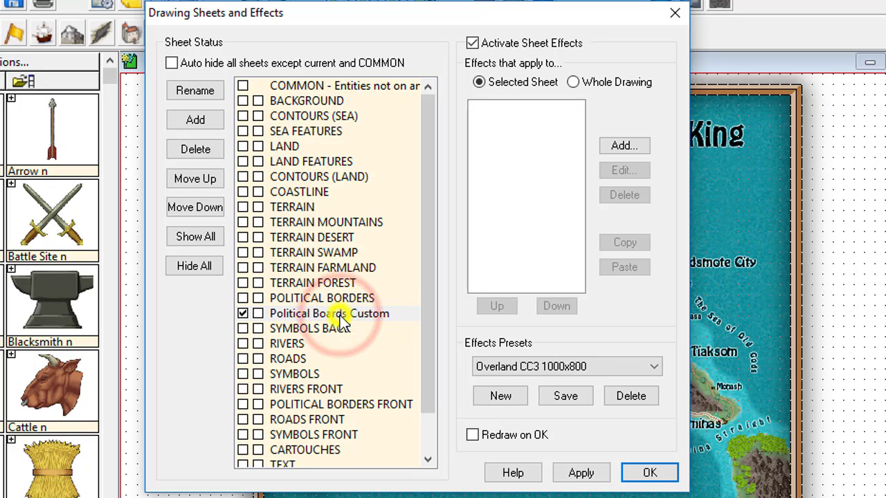
# Step: Rename the "Political Boards Custom" sheet as "Political Boarders Custom" and accept the sheet settings
pyautogui.click(194, 90)
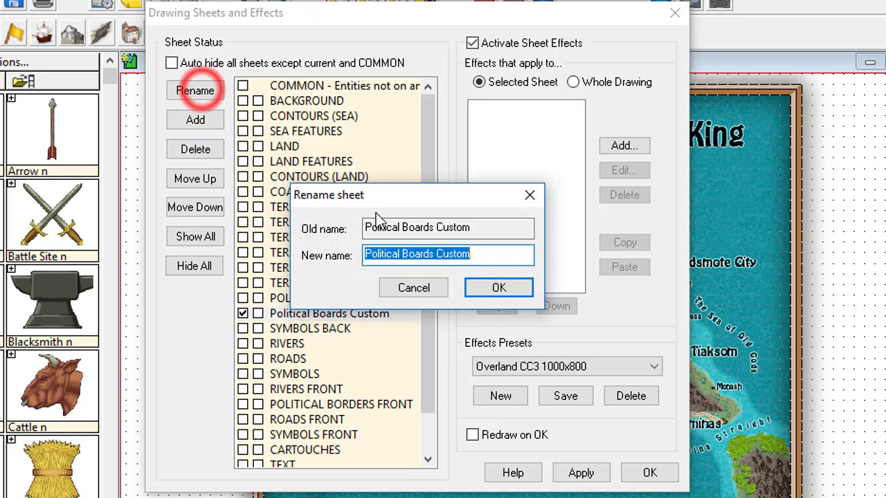
pyautogui.click(426, 257)
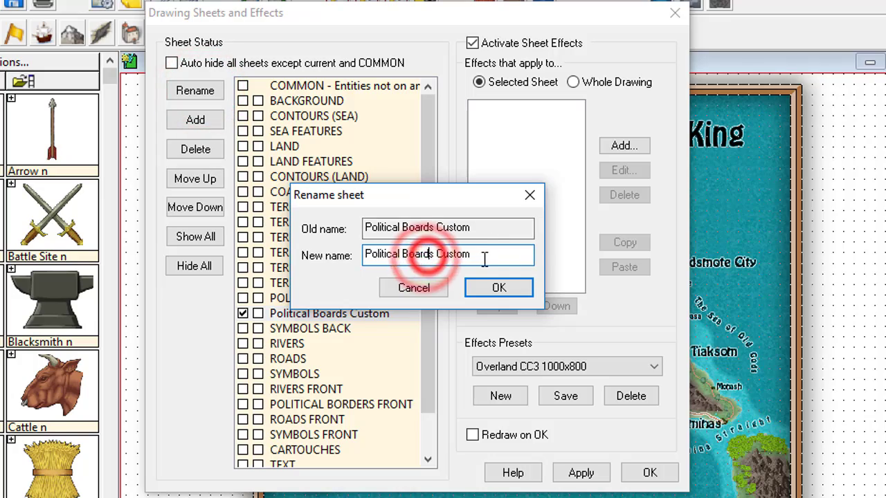
pyautogui.write('er')
pyautogui.click(497, 293)
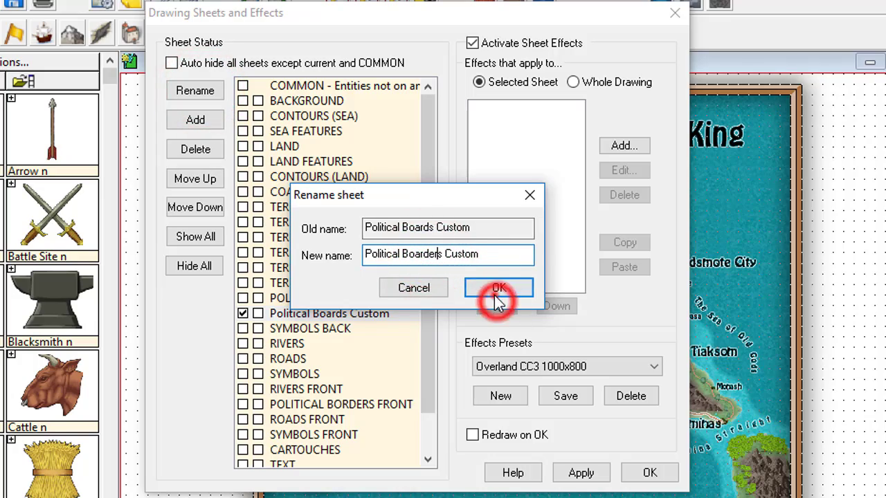
pyautogui.click(651, 473)
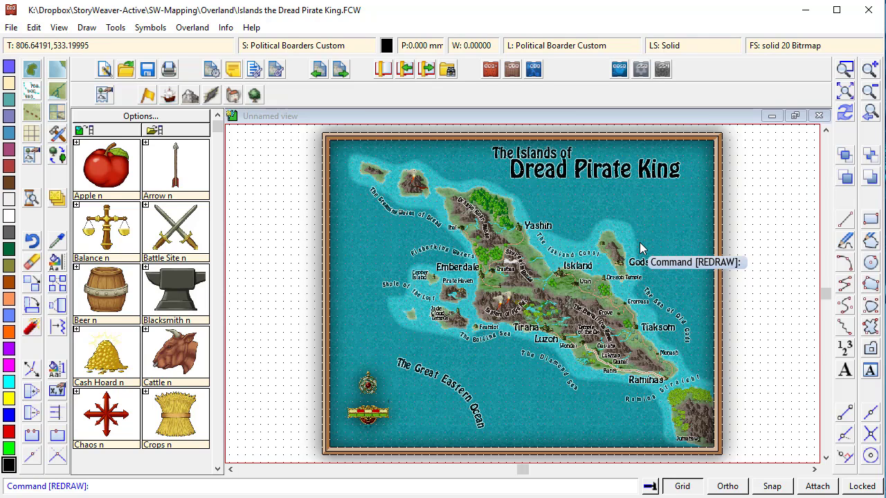
# Step: Set the drawing color to red for the border on the southeastern part of the main island
pyautogui.click(845, 69)
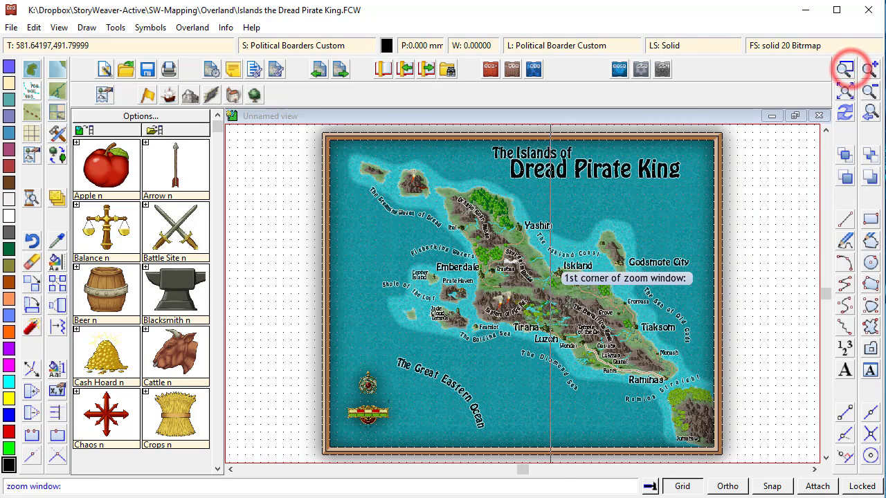
pyautogui.click(514, 212)
pyautogui.click(691, 395)
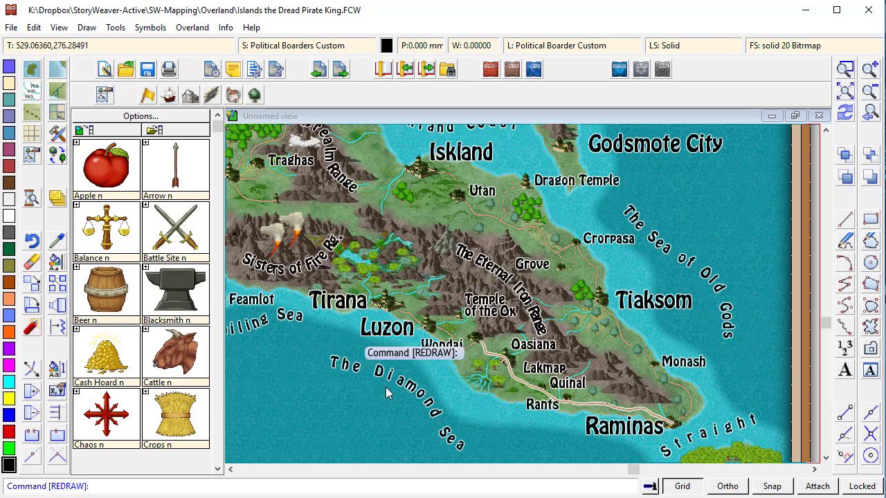
pyautogui.click(386, 46)
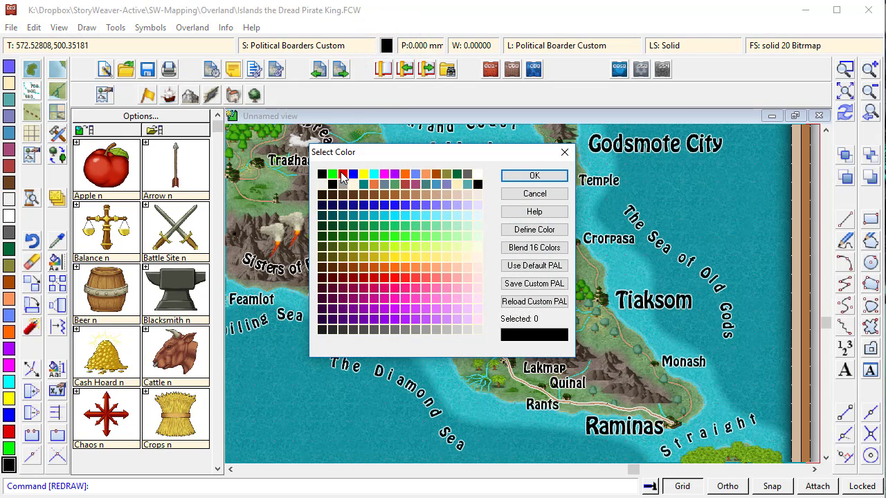
pyautogui.click(343, 174)
pyautogui.click(529, 176)
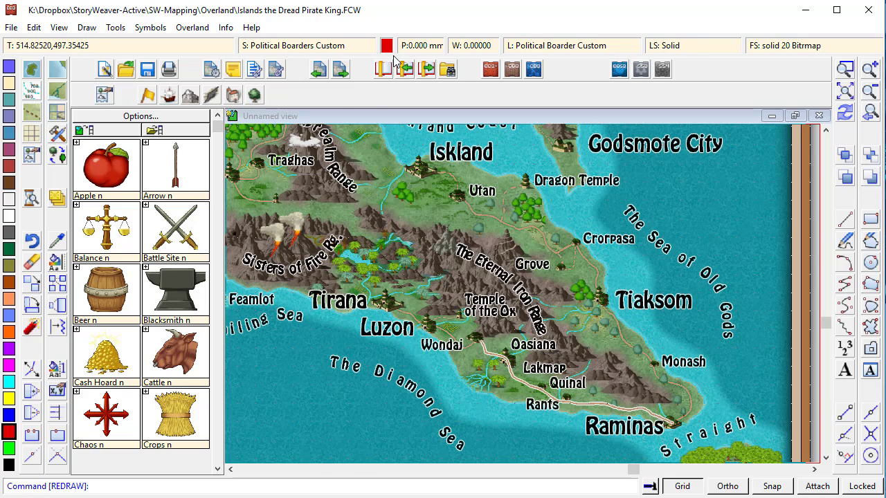
# Step: Try a closed six-point polygon in the sea southwest of Luzon with the current bitmap fill
pyautogui.click(872, 286)
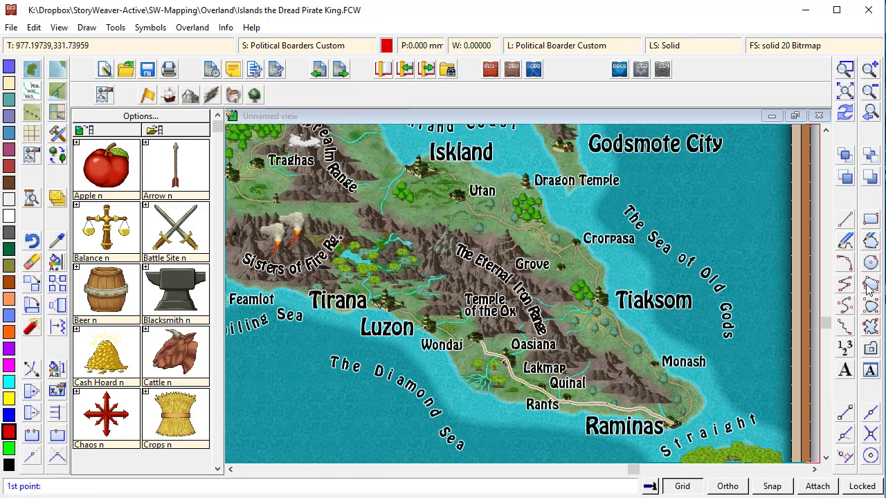
pyautogui.click(256, 376)
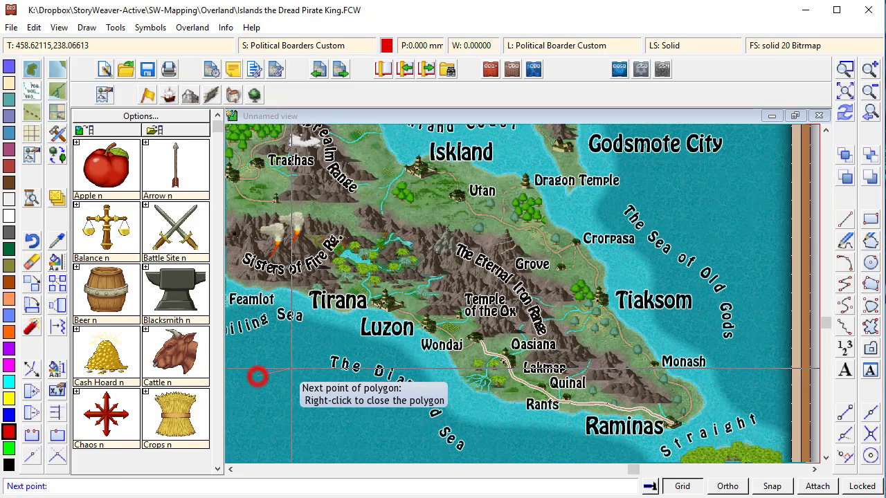
pyautogui.click(294, 368)
pyautogui.click(337, 403)
pyautogui.click(312, 427)
pyautogui.click(262, 423)
pyautogui.click(242, 405)
pyautogui.rightClick(247, 393)
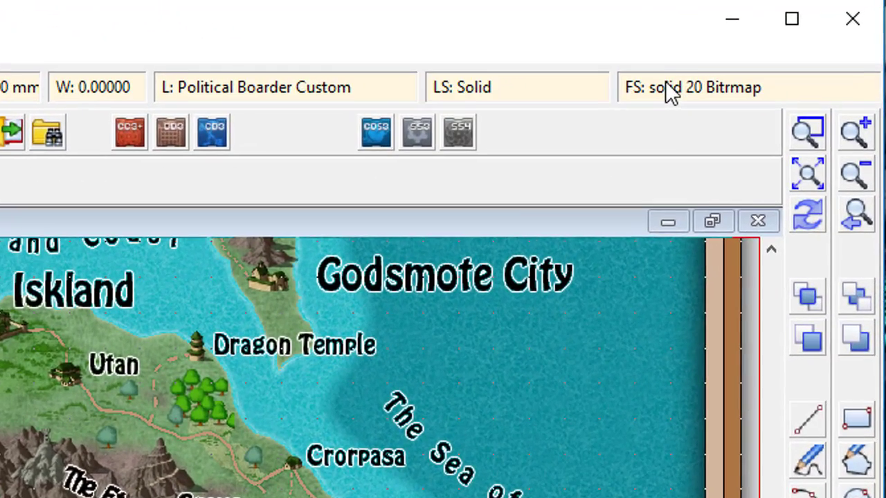
# Step: Change the current fill style to the Solid brush pattern
pyautogui.click(730, 59)
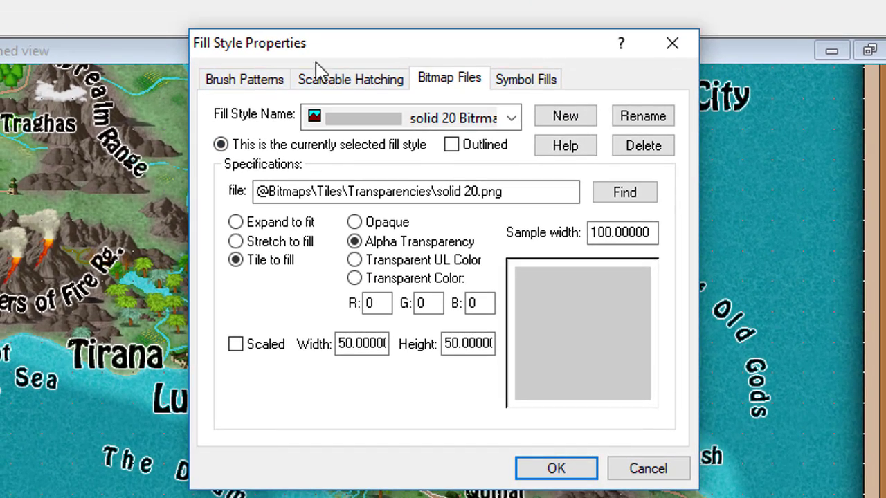
pyautogui.click(254, 78)
pyautogui.click(311, 208)
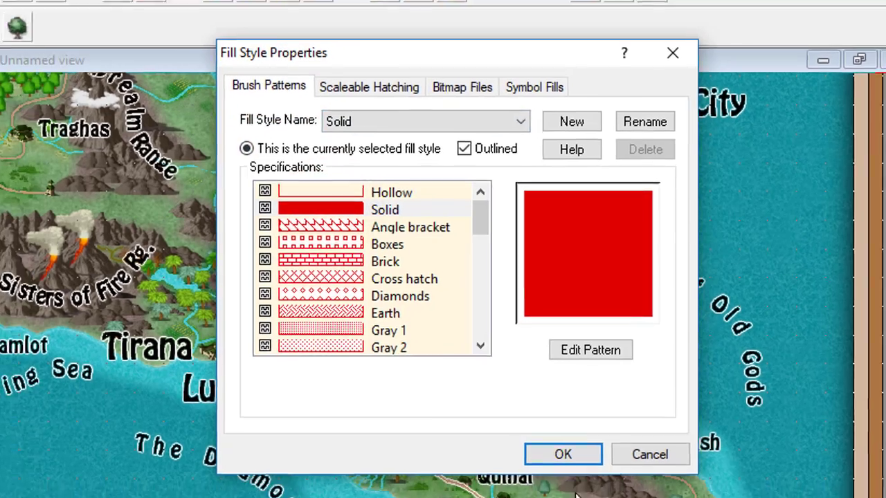
pyautogui.click(556, 469)
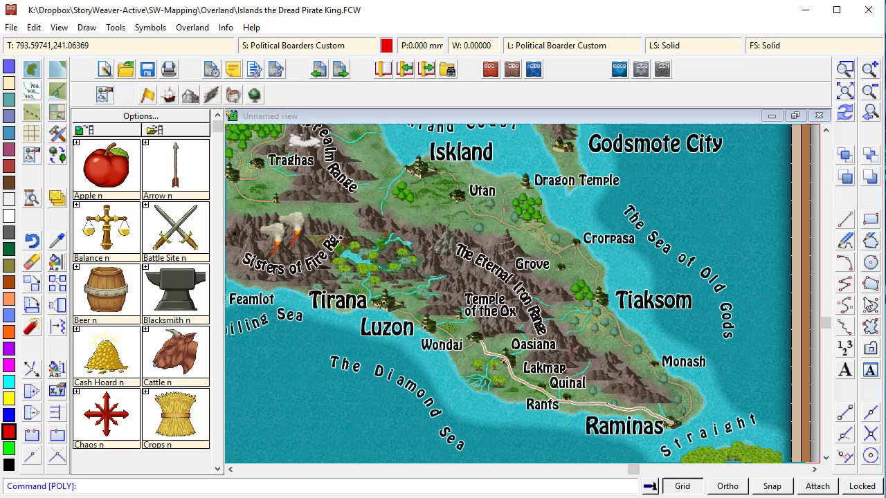
# Step: Draw a closed five-point red polygon in the open sea southwest of Luzon
pyautogui.click(867, 283)
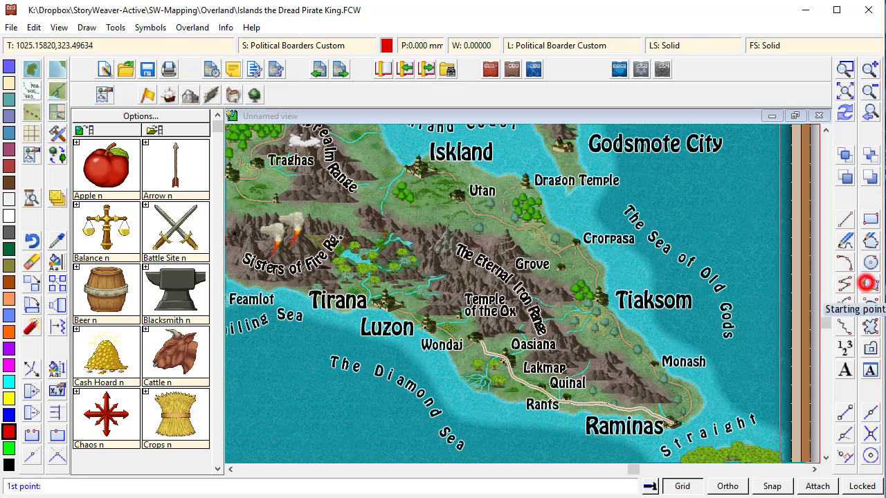
pyautogui.click(253, 381)
pyautogui.click(295, 378)
pyautogui.click(327, 412)
pyautogui.click(285, 425)
pyautogui.click(253, 425)
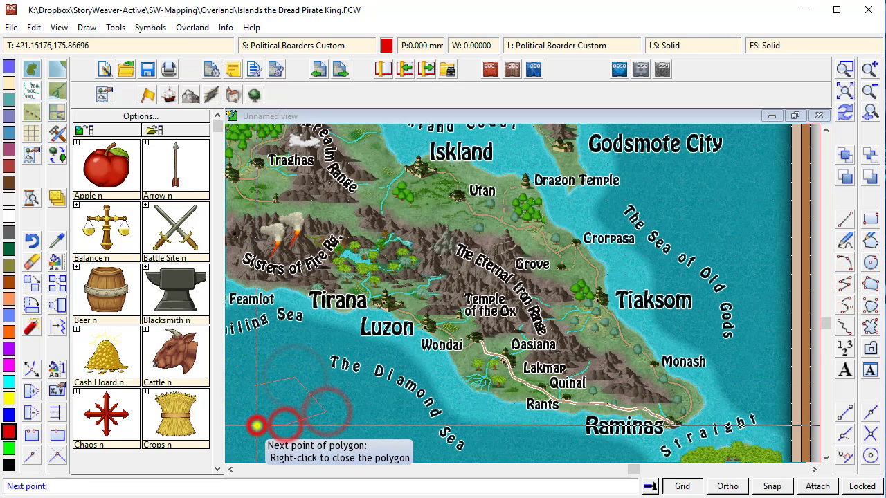
pyautogui.rightClick(253, 425)
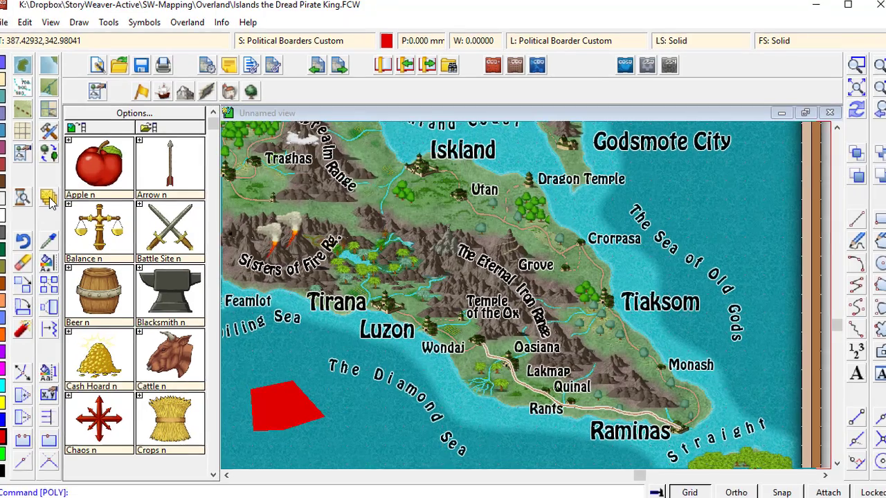
# Step: Add an Edge Fade, Inner effect to the Political Boarders Custom sheet with edge width 3 map units, inner opacity 0% and outer opacity 85%
pyautogui.click(57, 200)
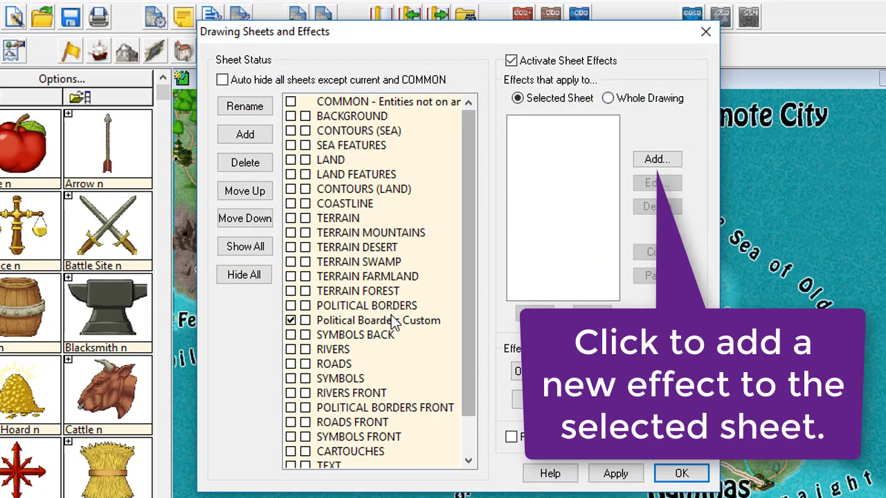
pyautogui.click(665, 161)
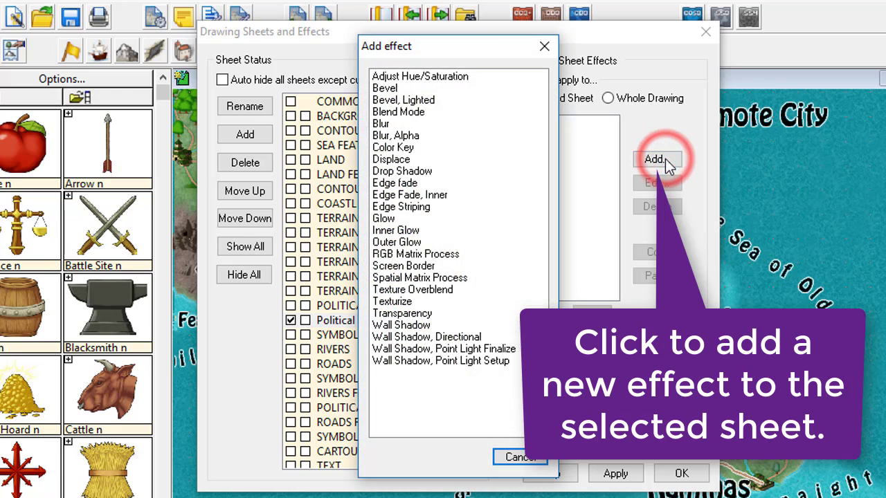
pyautogui.doubleClick(398, 195)
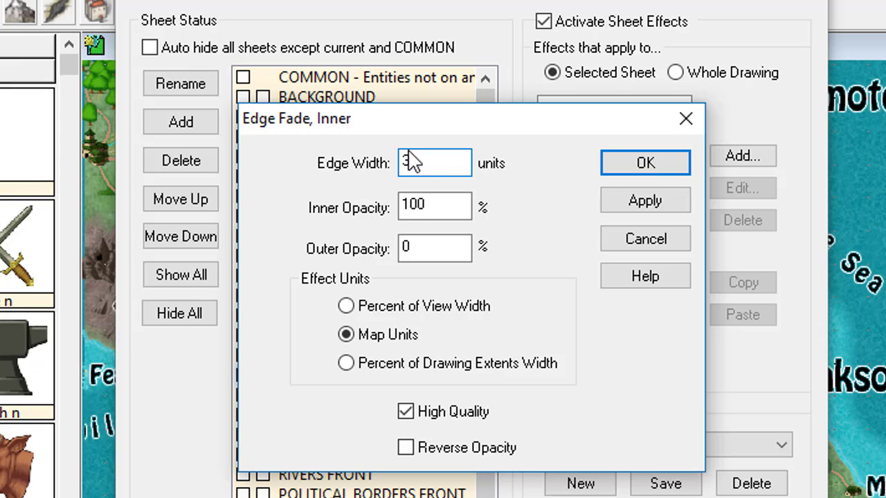
pyautogui.press('Tab')
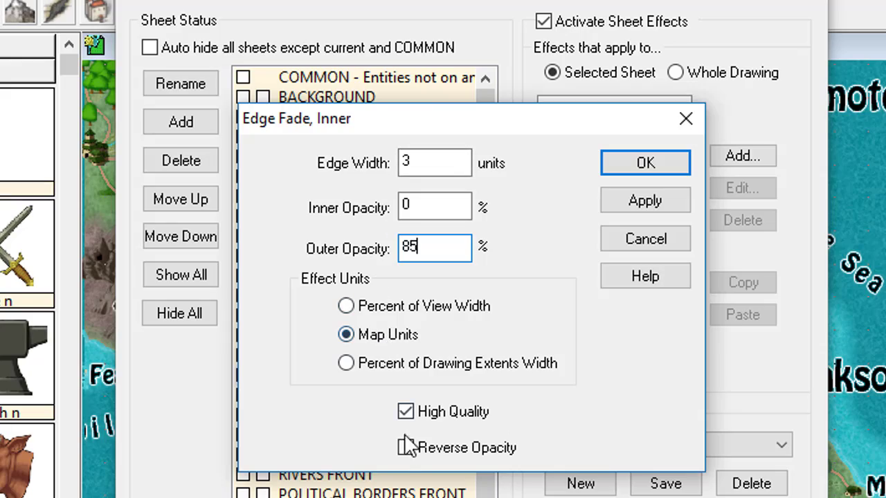
pyautogui.click(646, 163)
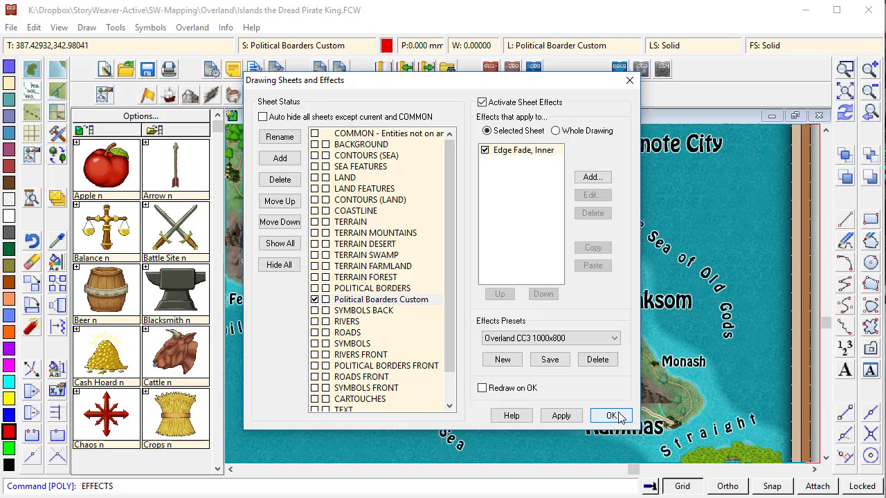
pyautogui.click(662, 497)
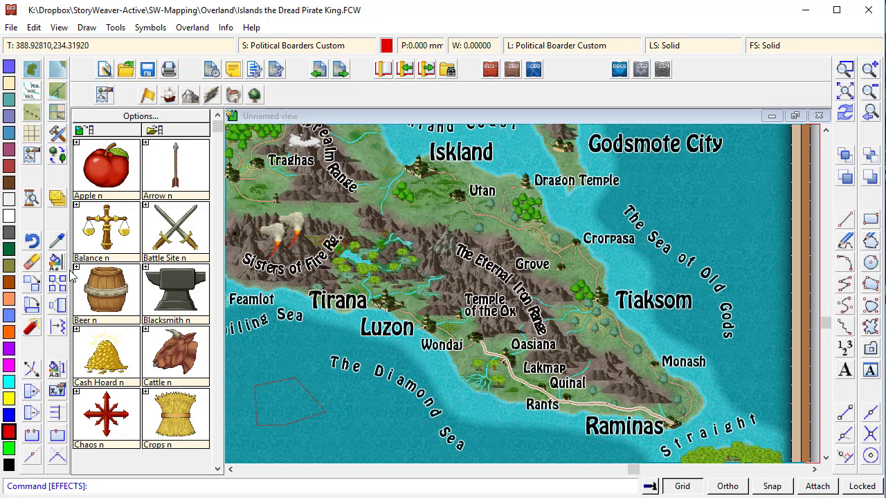
# Step: Set the edge width of the sheet's Edge Fade, Inner effect to 10 units and accept the effect settings
pyautogui.click(59, 200)
pyautogui.click(537, 150)
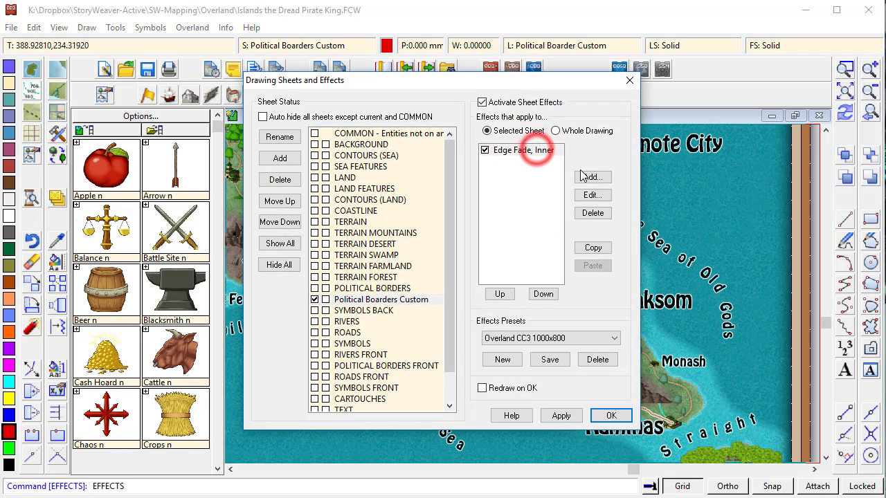
pyautogui.click(591, 194)
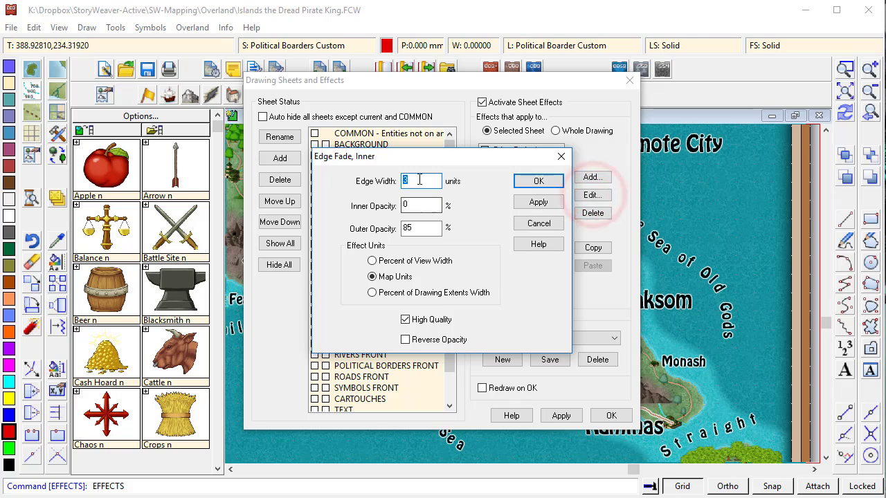
pyautogui.click(420, 180)
pyautogui.write('10')
pyautogui.press('Return')
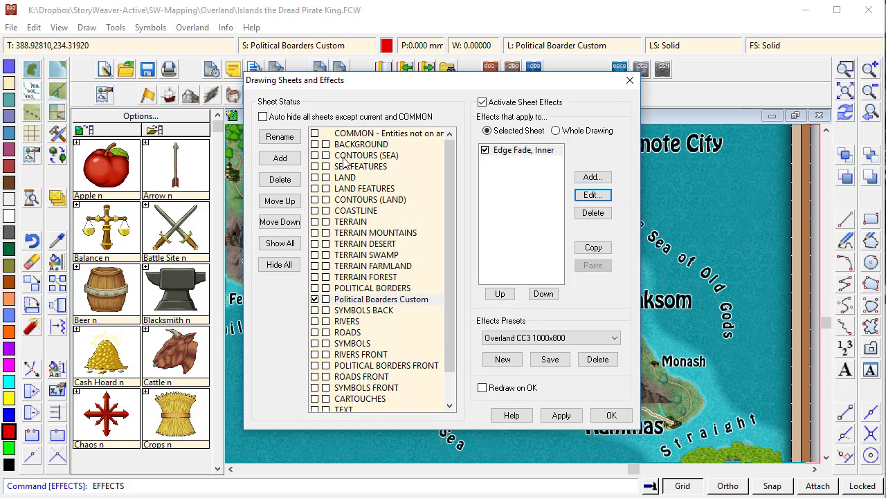
pyautogui.press('Return')
pyautogui.press('Return')
pyautogui.click(601, 414)
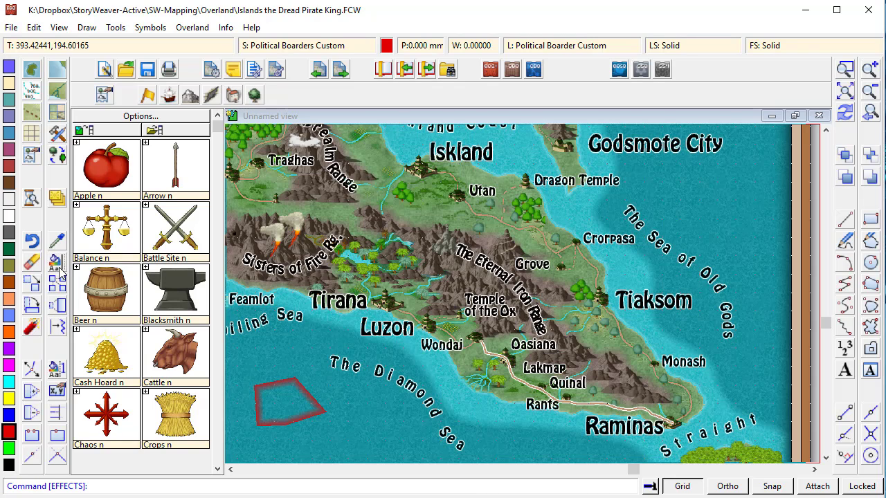
# Step: Set the Edge Fade, Inner effect's outer opacity to 75% and its edge width to 8 units
pyautogui.click(58, 198)
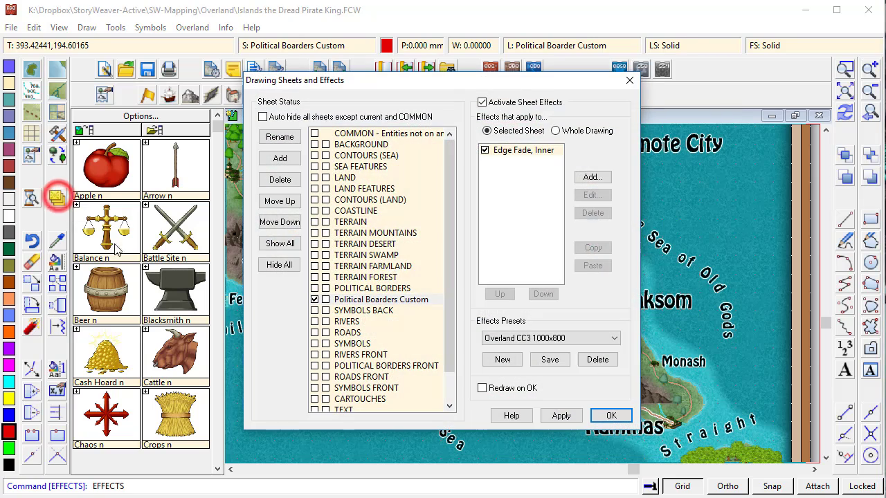
pyautogui.click(507, 151)
pyautogui.click(592, 195)
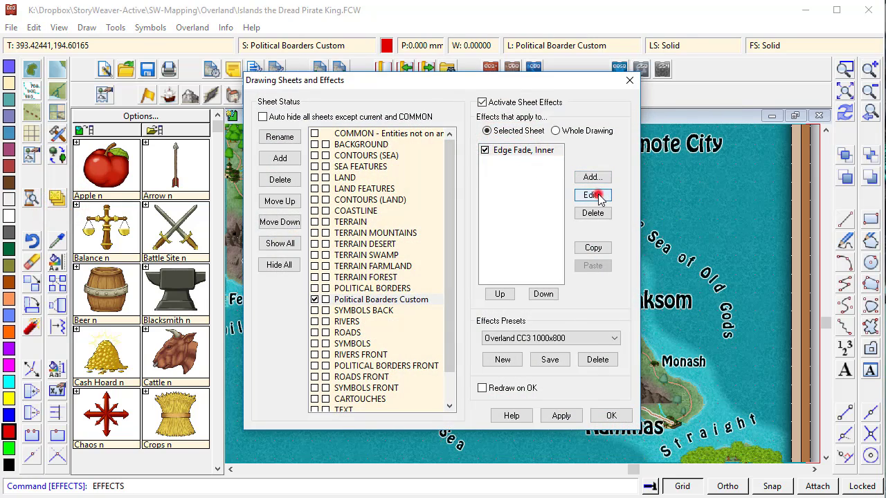
pyautogui.doubleClick(408, 229)
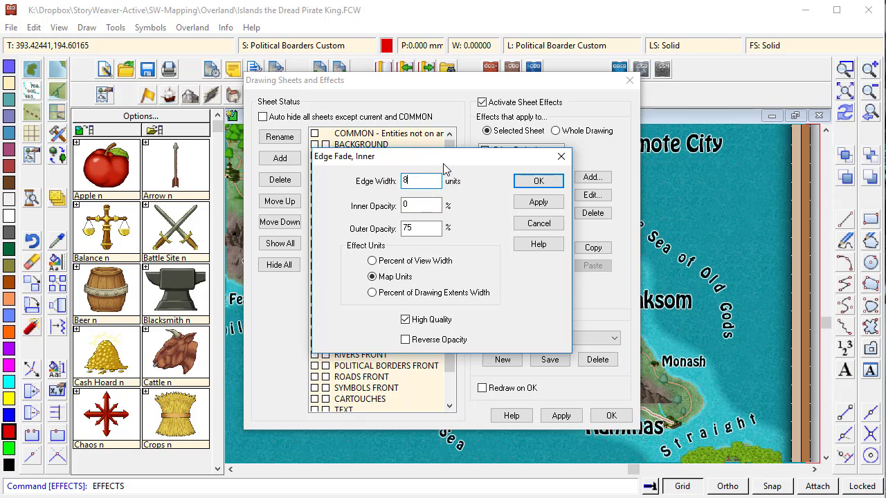
pyautogui.press('Return')
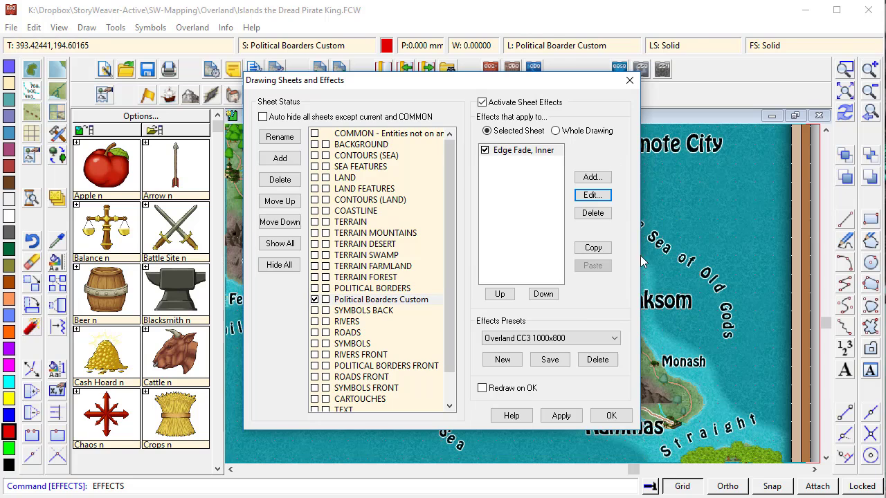
pyautogui.click(605, 411)
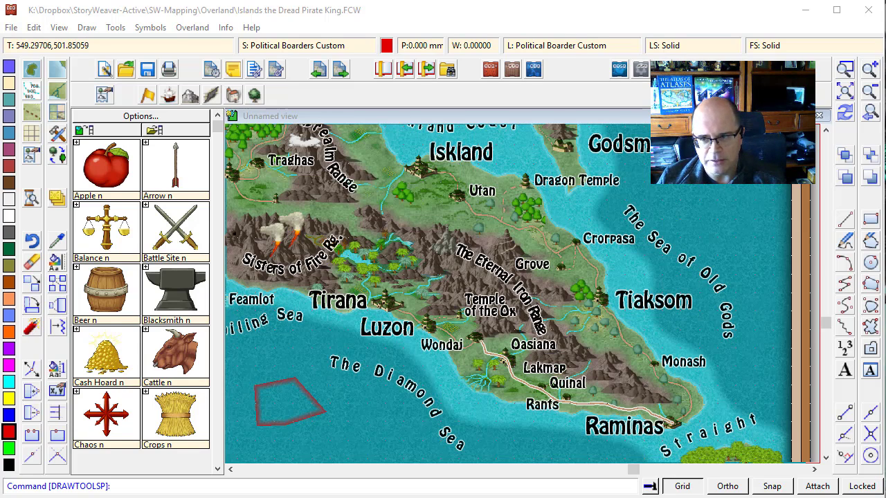
# Step: Try a closed border polygon over the land from Tirana to Lakmap, redraw the map to check it, and undo it
pyautogui.click(874, 290)
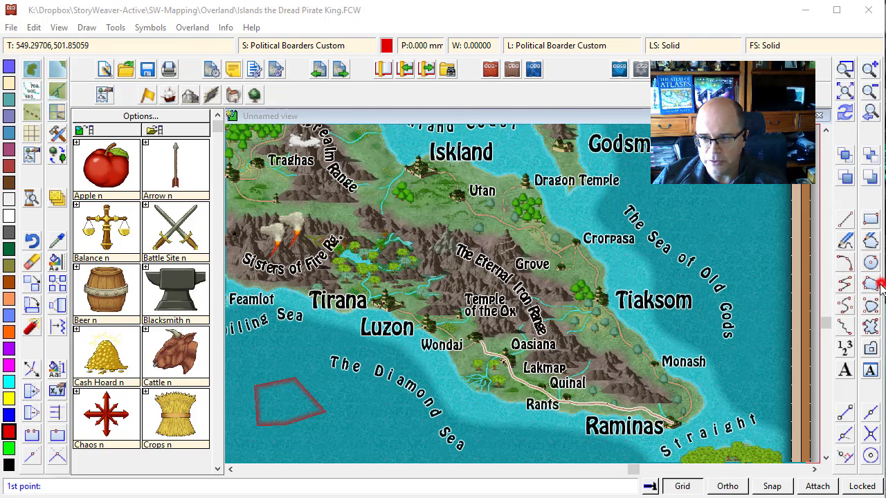
pyautogui.click(354, 254)
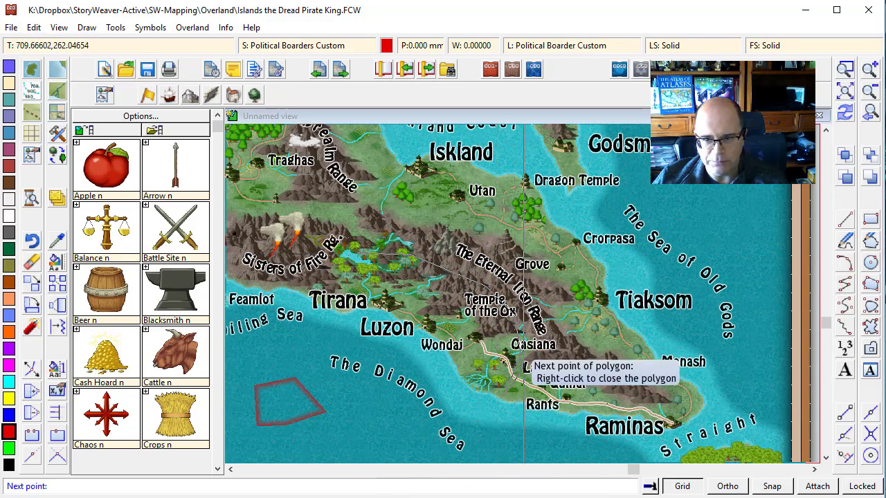
pyautogui.click(455, 362)
pyautogui.click(427, 303)
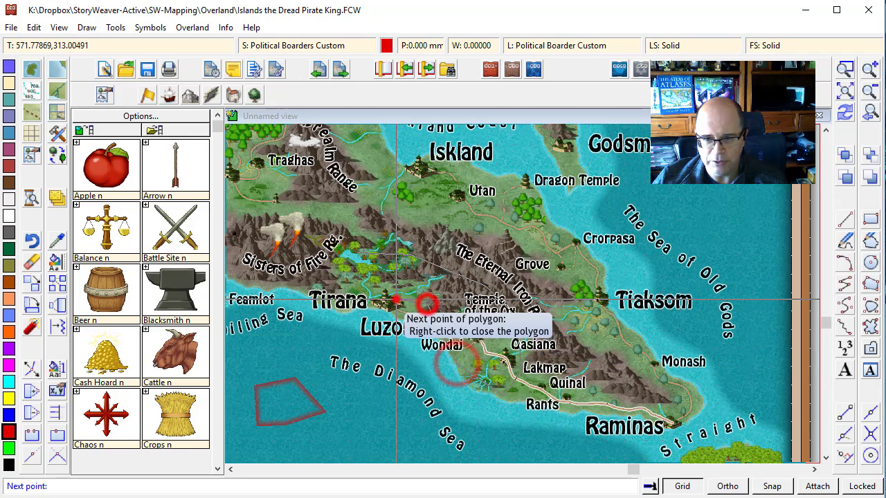
pyautogui.click(335, 296)
pyautogui.rightClick(323, 278)
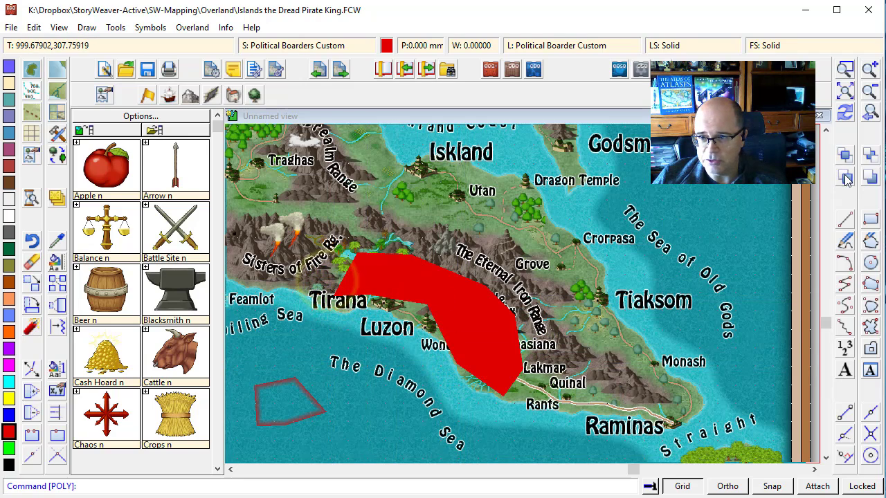
pyautogui.click(845, 113)
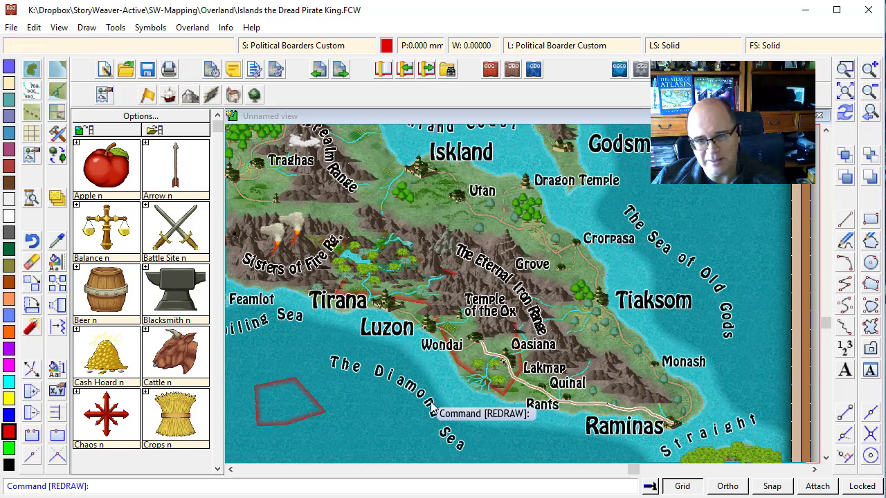
pyautogui.click(31, 242)
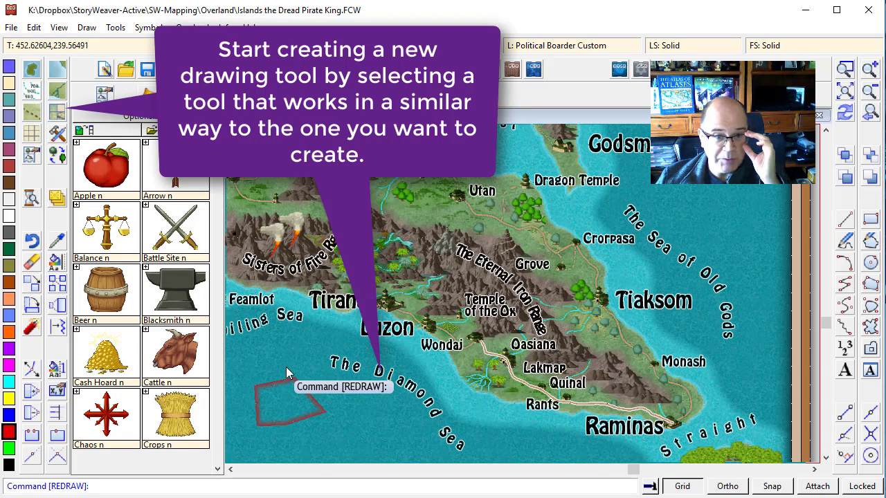
# Step: Create a new custom drawing tool named "Terrain Default, Political Boarder" based on the Terrain Default, Swamp tool
pyautogui.click(57, 113)
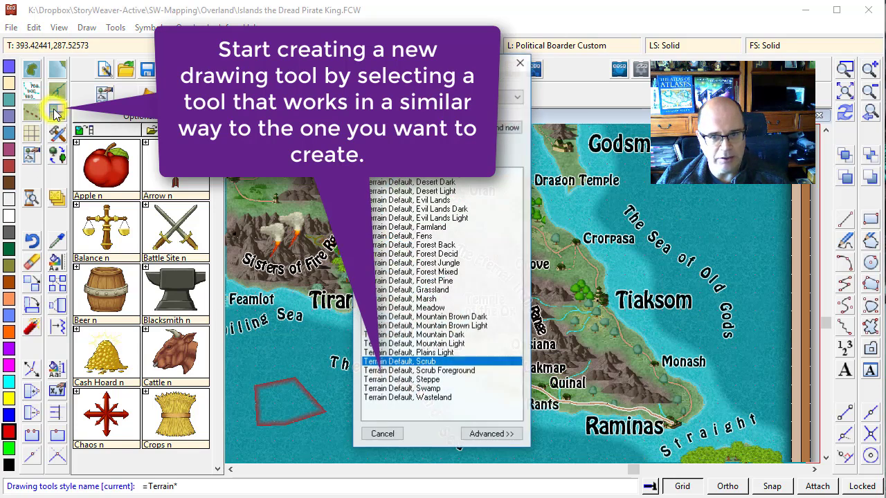
pyautogui.doubleClick(434, 389)
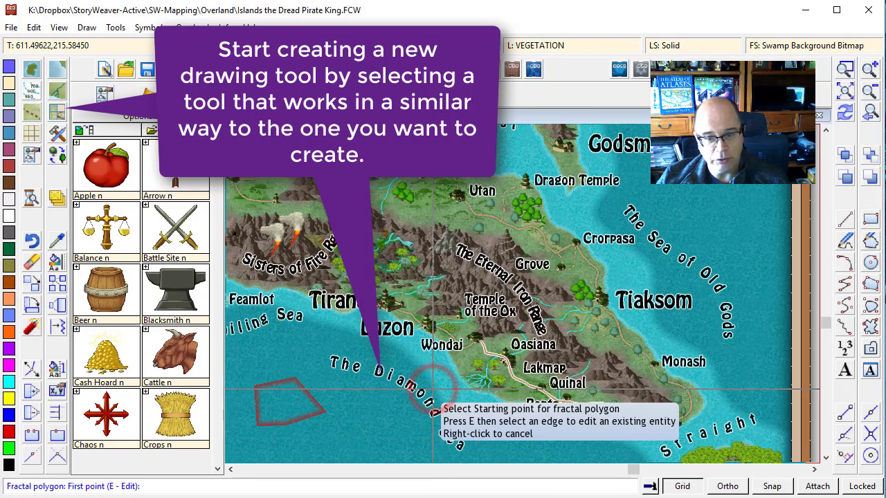
pyautogui.click(57, 113)
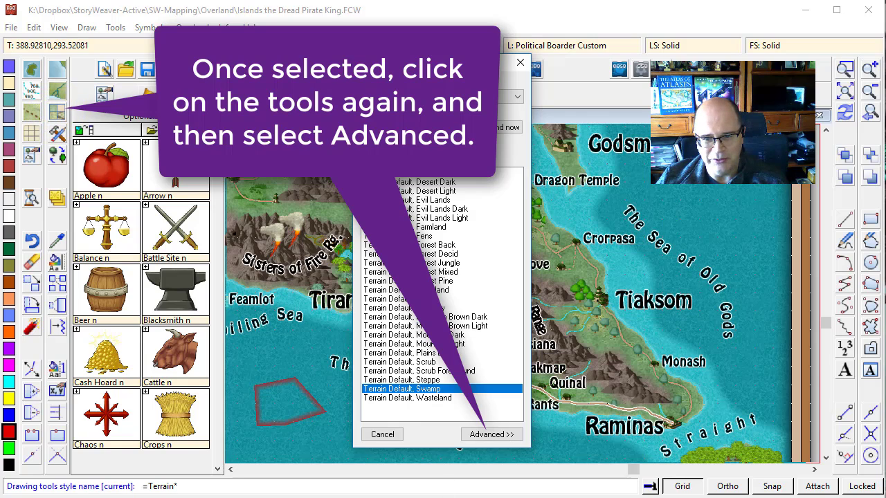
pyautogui.click(485, 434)
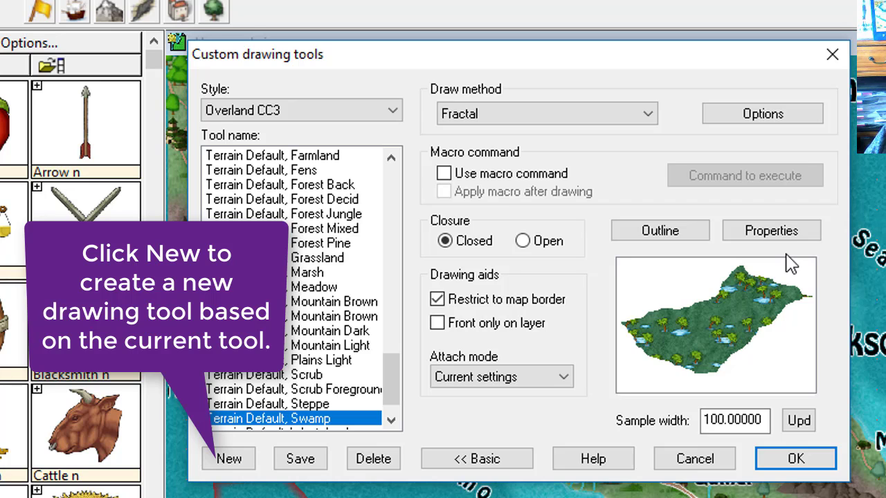
pyautogui.click(229, 459)
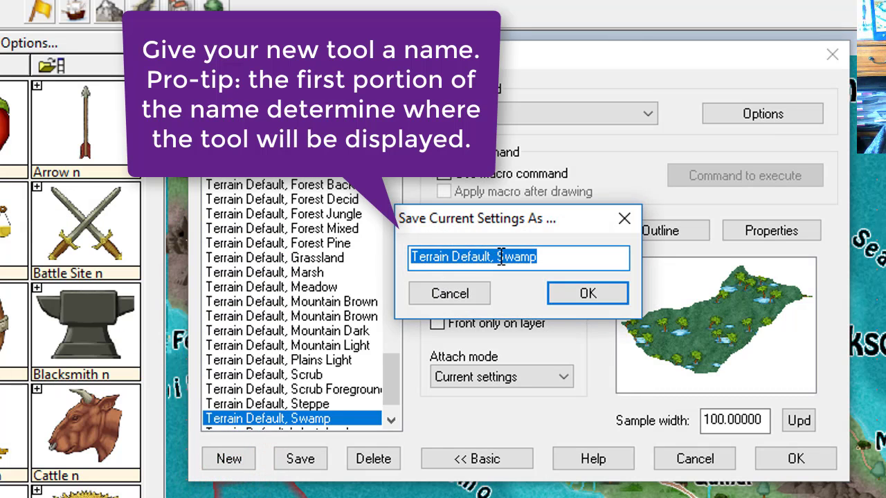
pyautogui.moveTo(495, 256); pyautogui.dragTo(575, 257)
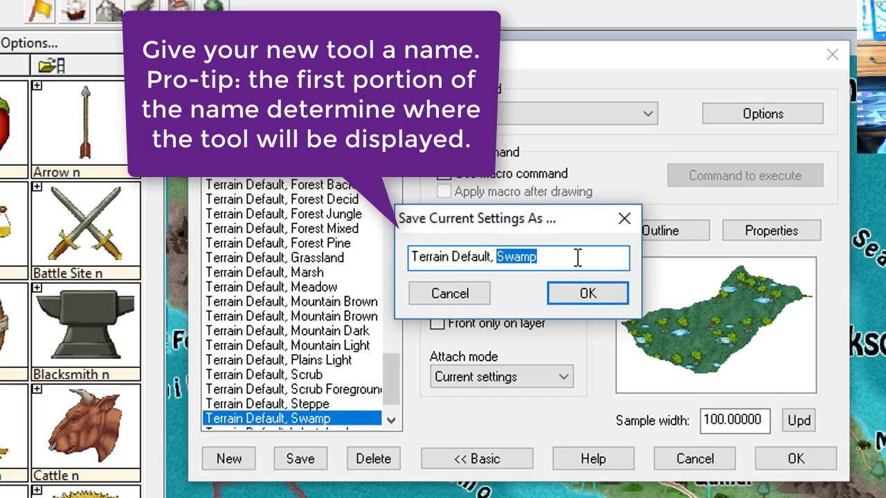
pyautogui.write('Political Boarder')
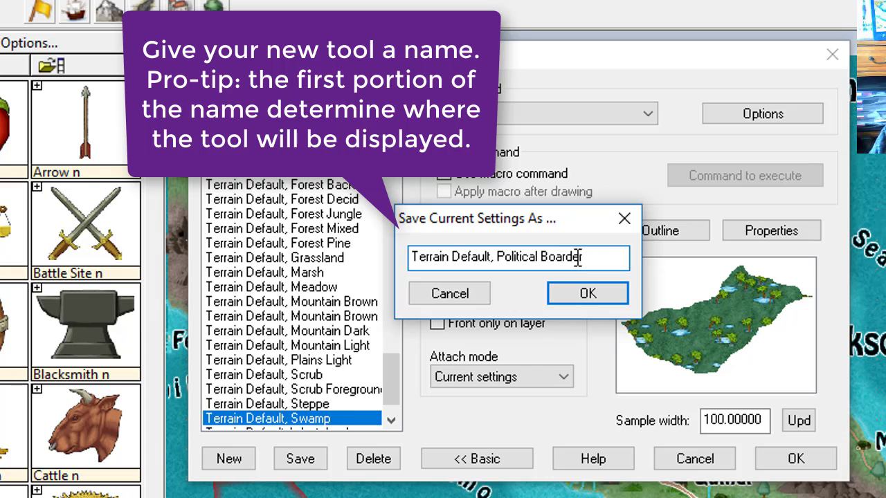
pyautogui.press('Return')
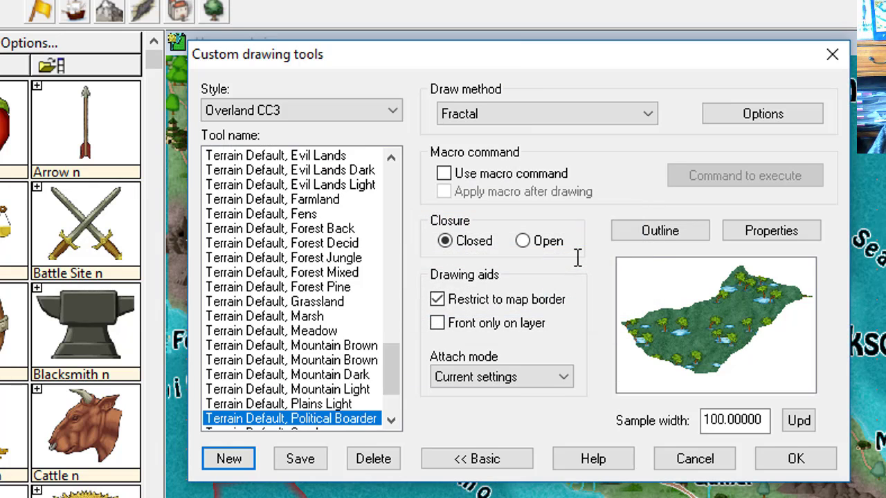
pyautogui.click(317, 422)
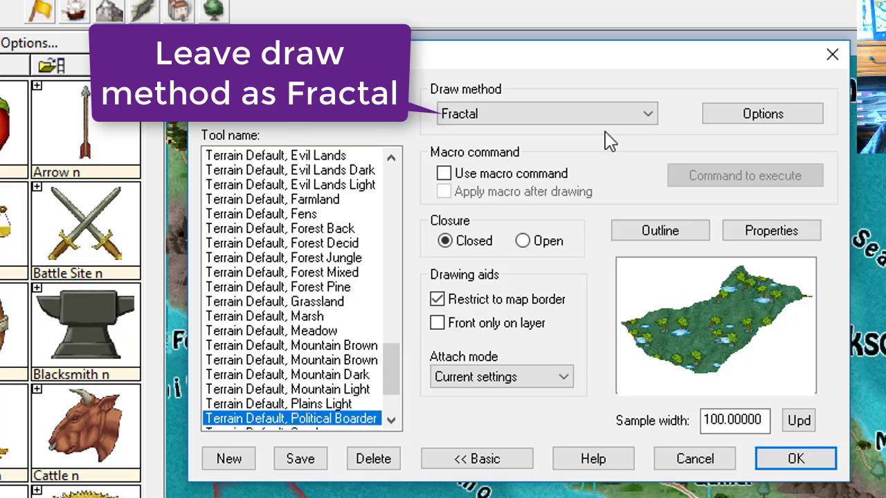
# Step: Set the Political Boarder drawing tool to draw with no outline
pyautogui.click(675, 232)
pyautogui.click(453, 202)
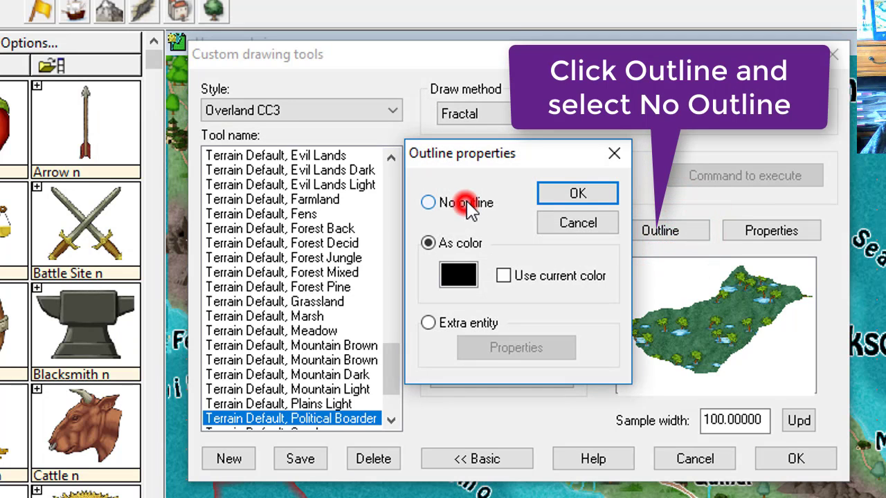
pyautogui.click(592, 196)
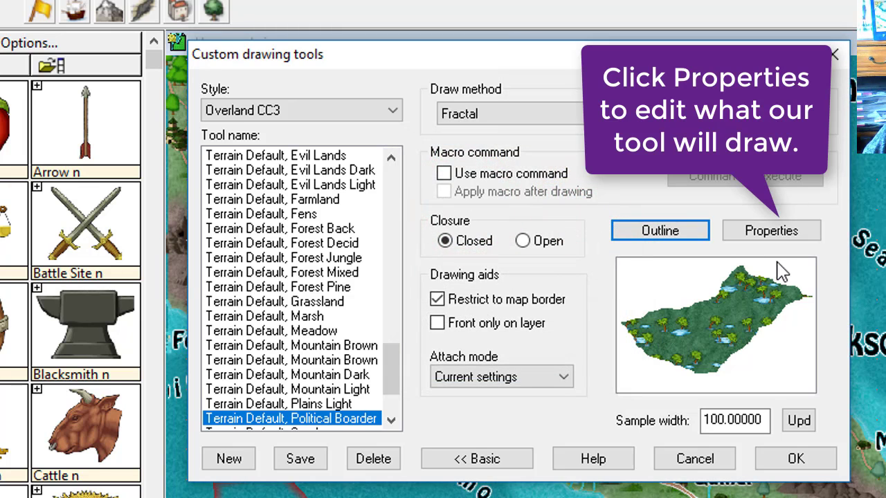
# Step: Make the Political Boarder tool use the current color and a Solid fill style
pyautogui.click(783, 233)
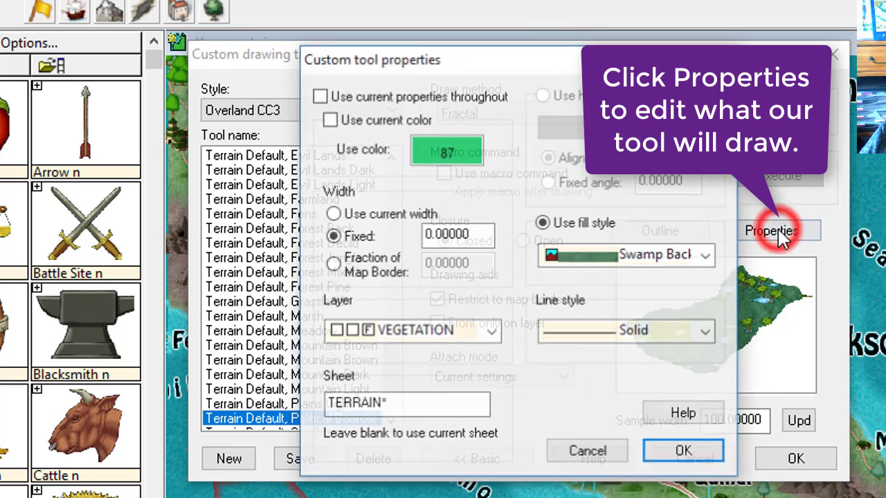
pyautogui.click(398, 113)
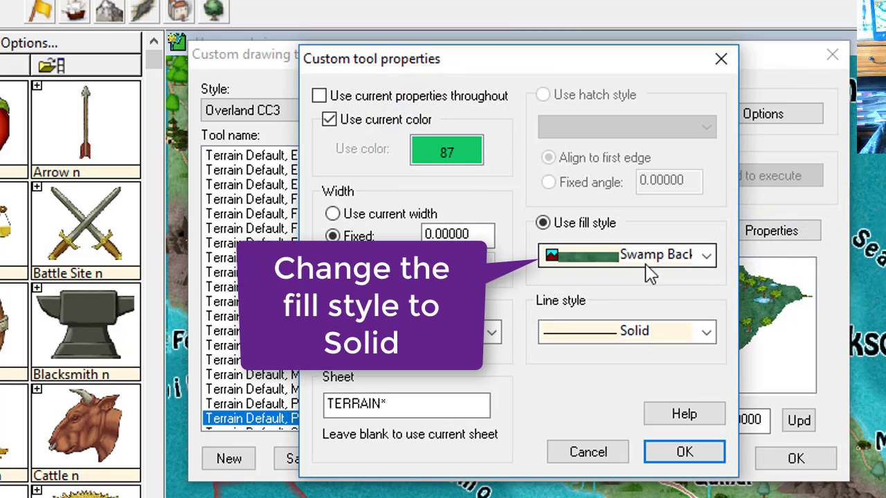
pyautogui.click(645, 256)
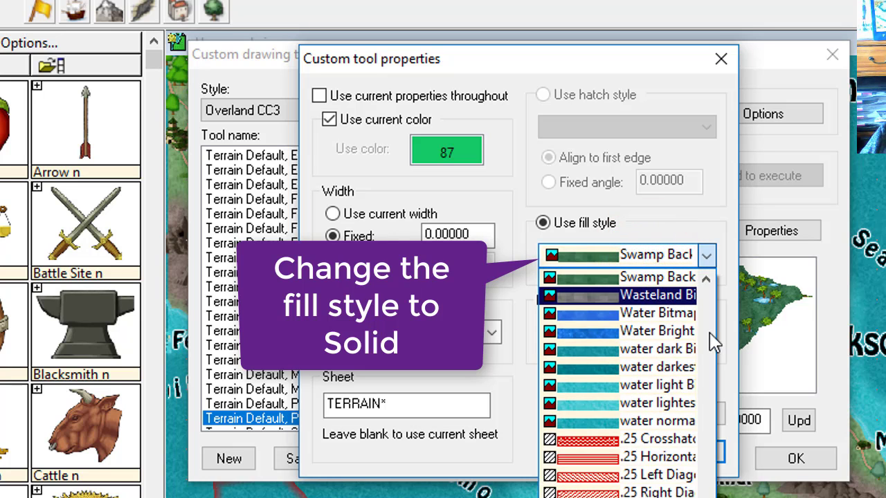
pyautogui.moveTo(706, 497)
pyautogui.mouseDown()
pyautogui.moveTo(726, 497)
pyautogui.moveTo(774, 422)
pyautogui.moveTo(726, 367)
pyautogui.moveTo(723, 497)
pyautogui.mouseUp()
pyautogui.scroll(-4, 650, 491)
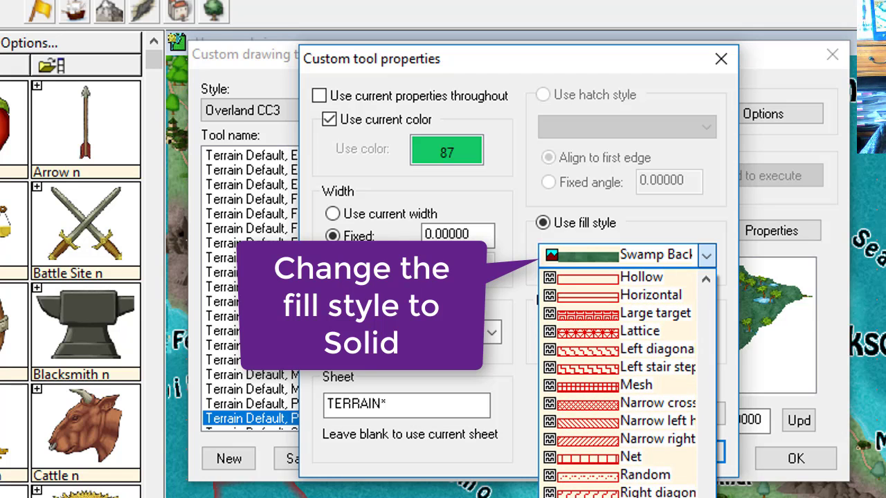
pyautogui.click(616, 497)
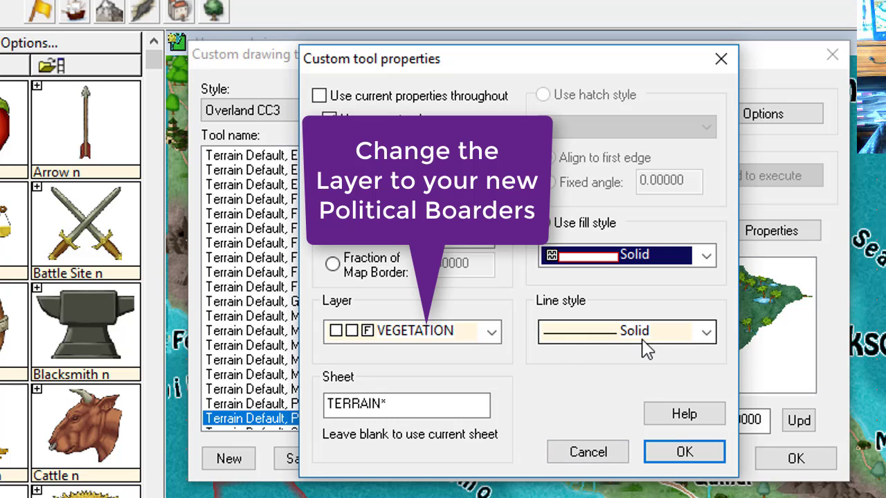
# Step: Assign the tool to the Political Boarder Custom layer and the Political Boarders Custom sheet, and save it
pyautogui.click(492, 335)
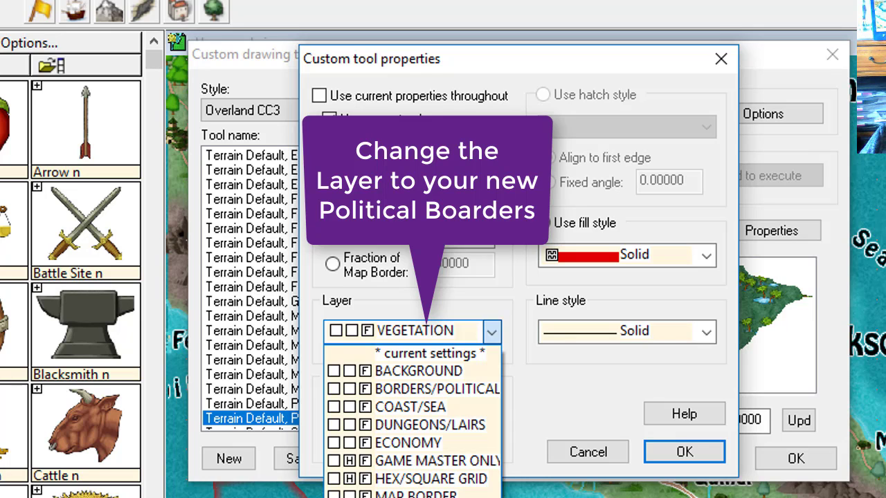
pyautogui.click(398, 496)
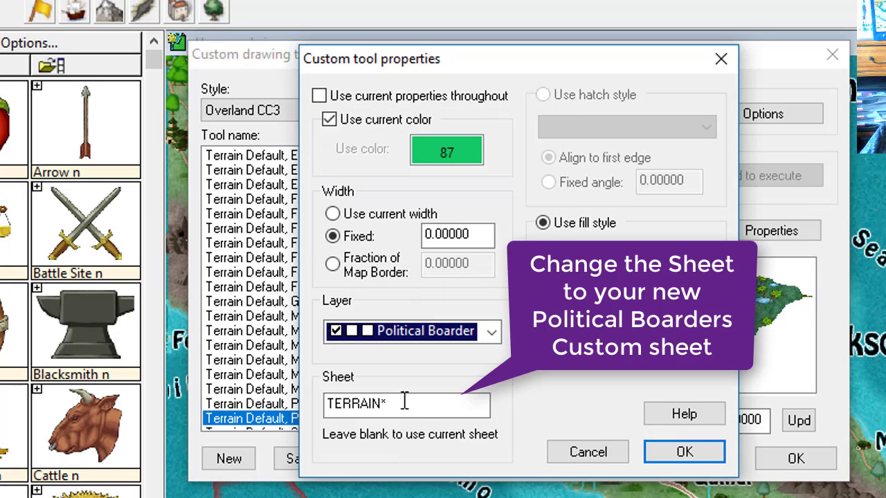
pyautogui.doubleClick(398, 408)
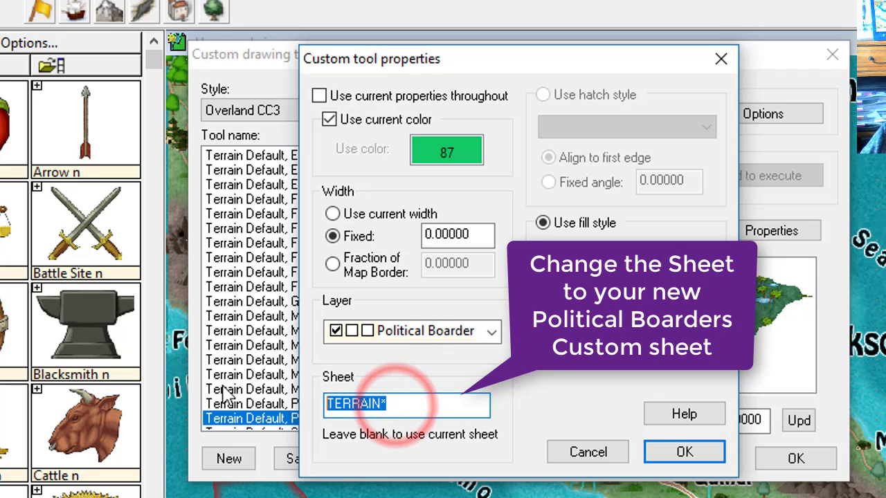
pyautogui.write('Political Boarders')
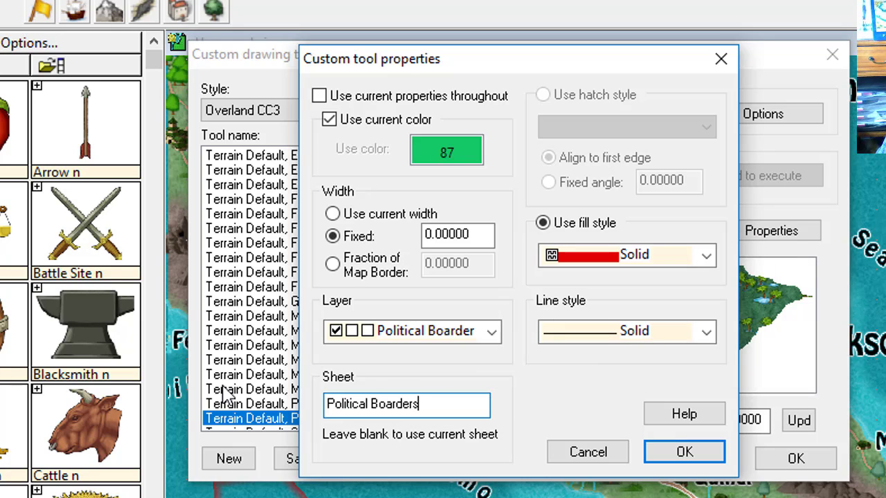
pyautogui.write('tom')
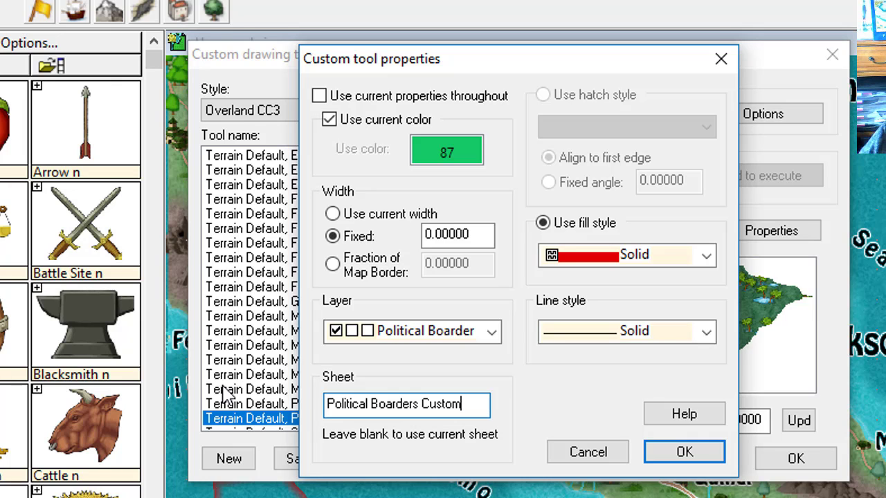
pyautogui.click(685, 452)
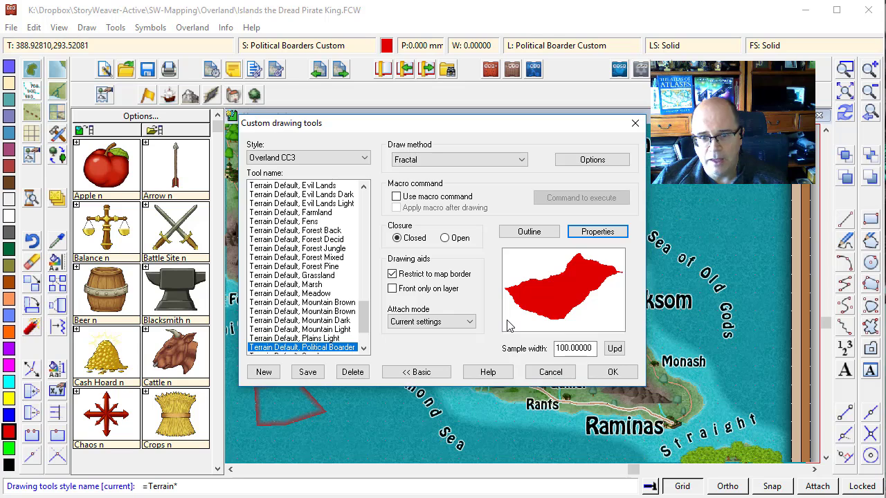
pyautogui.click(307, 372)
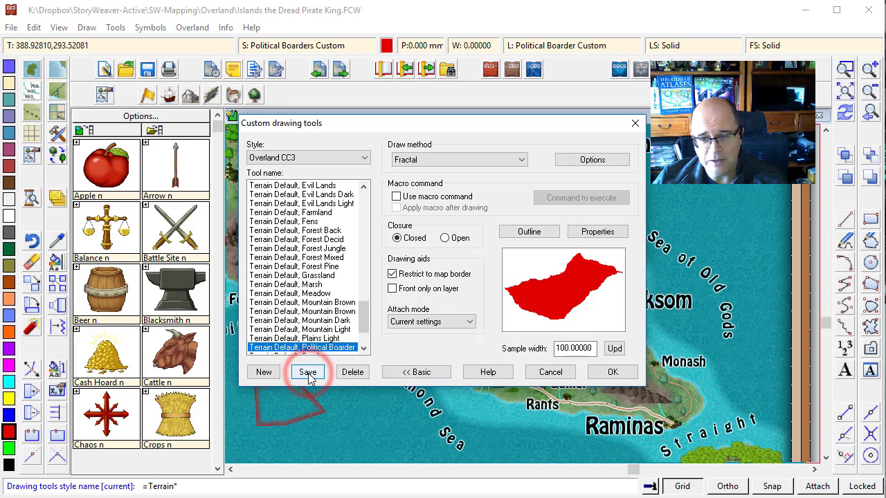
pyautogui.click(611, 372)
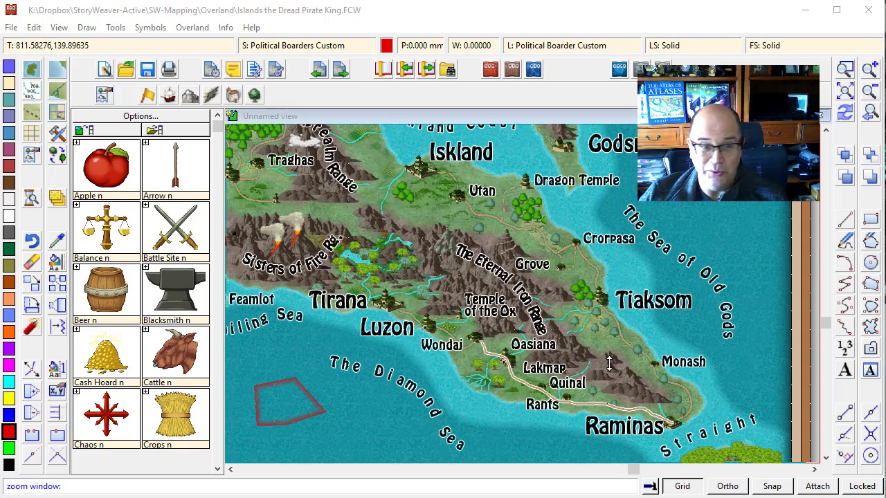
# Step: Start a fractal polygon with the Terrain Default, Political Boarder tool, placing its first point inland northeast of Tirana
pyautogui.click(58, 112)
pyautogui.click(461, 362)
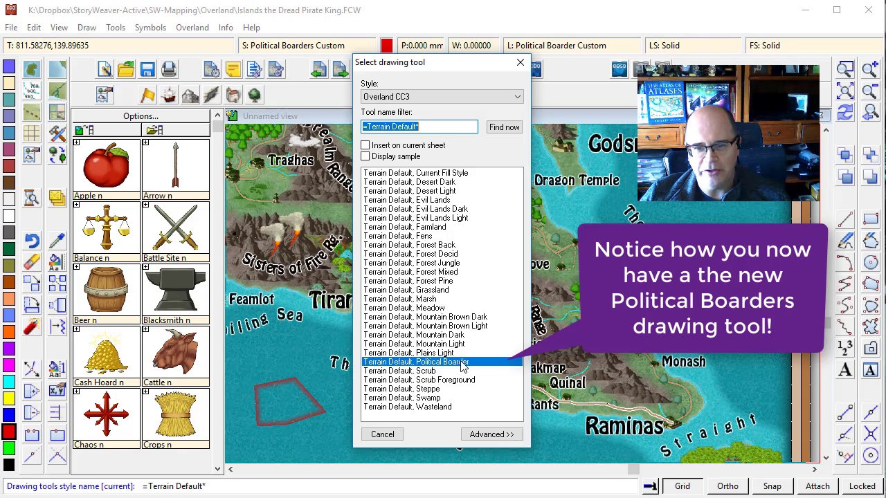
pyautogui.doubleClick(460, 362)
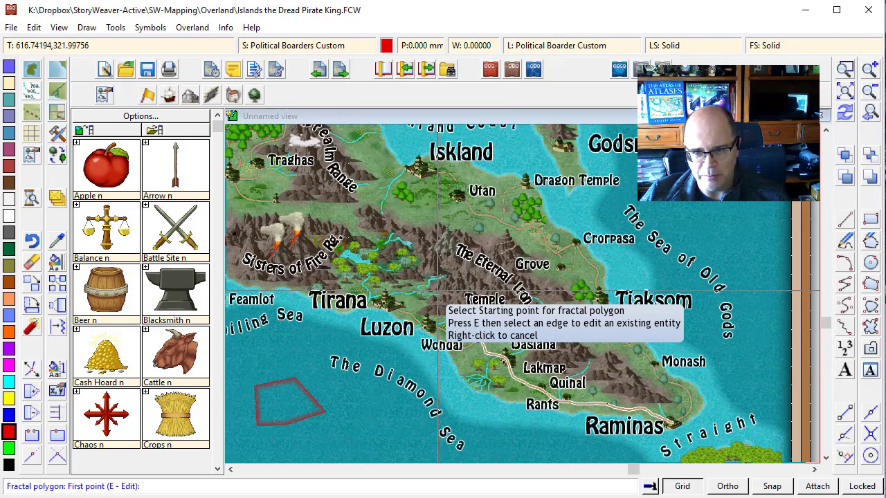
pyautogui.click(381, 239)
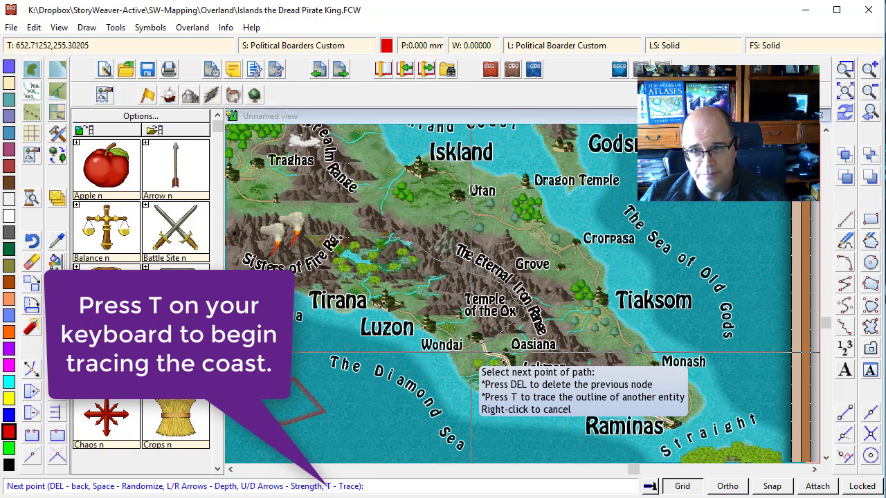
# Step: Try to trace the coastline near Luzon as part of the border path
pyautogui.press('t')
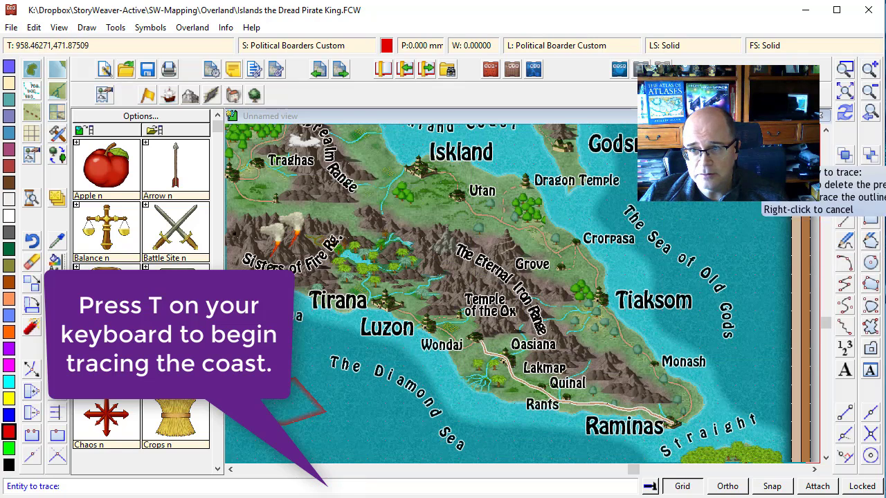
pyautogui.click(845, 68)
pyautogui.click(346, 248)
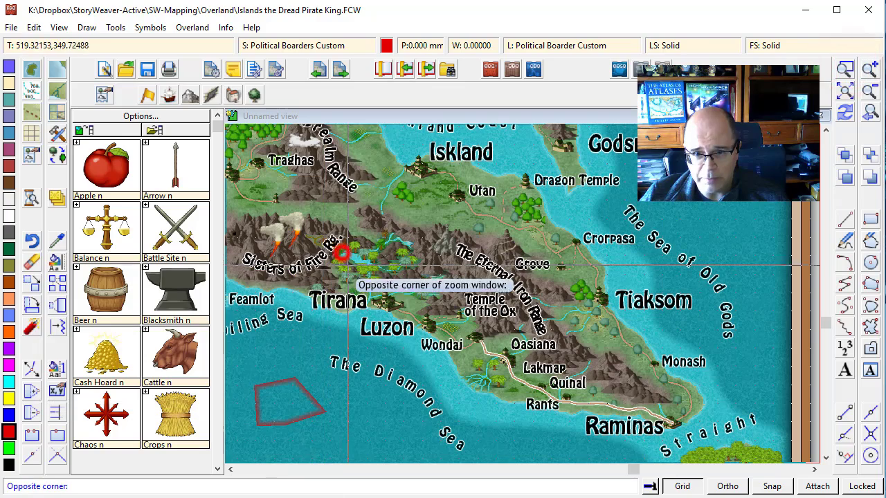
pyautogui.click(488, 358)
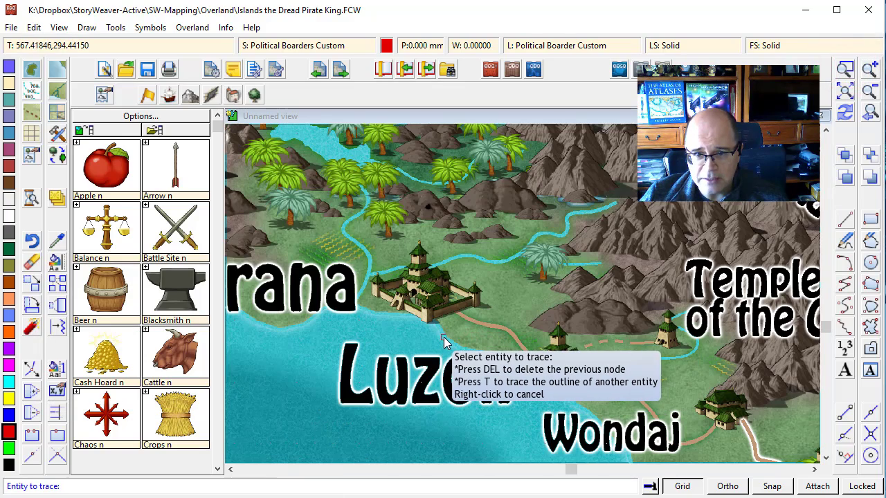
pyautogui.click(450, 337)
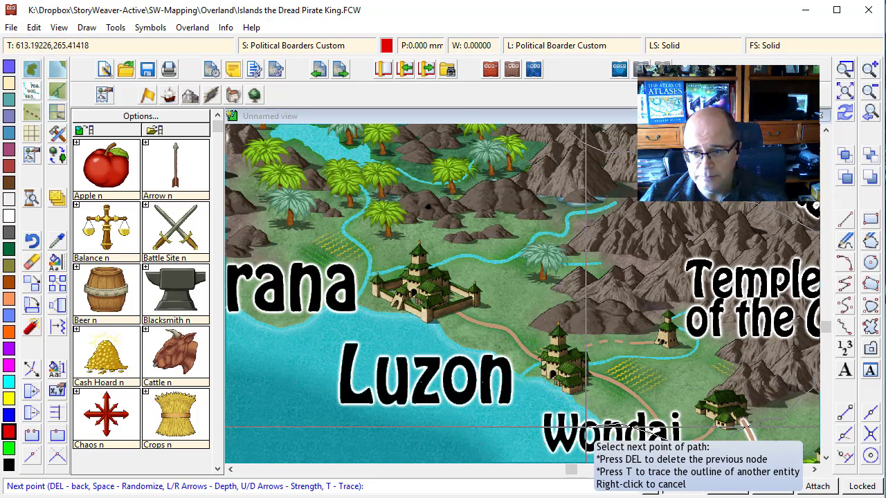
pyautogui.press('t')
pyautogui.click(473, 348)
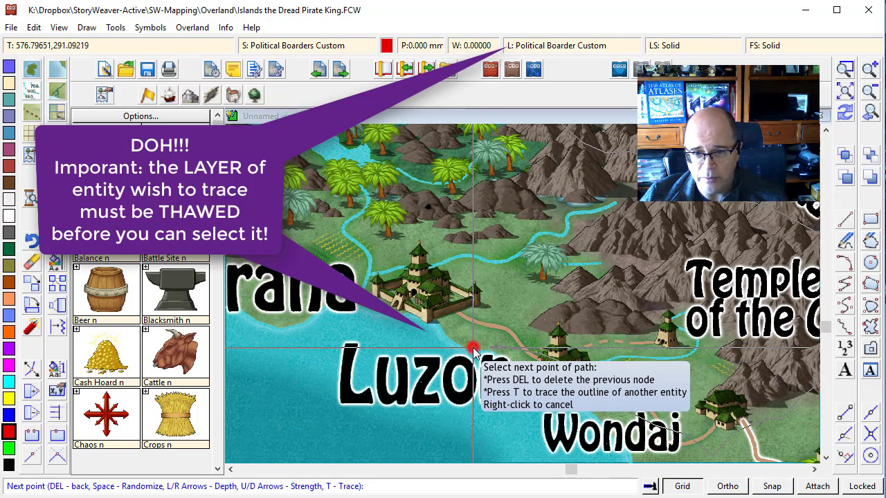
pyautogui.press('t')
# Step: Thaw all layers and pick the coastline near Luzon as the entity to trace for the border
pyautogui.click(585, 47)
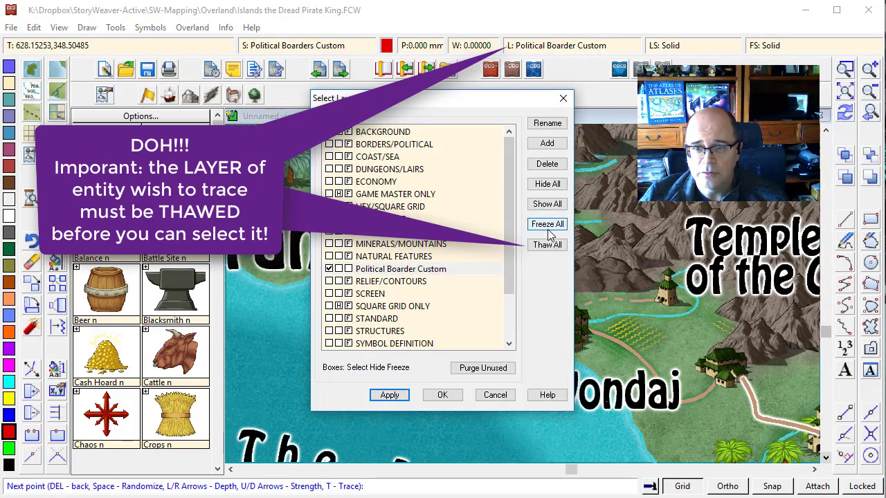
pyautogui.click(442, 395)
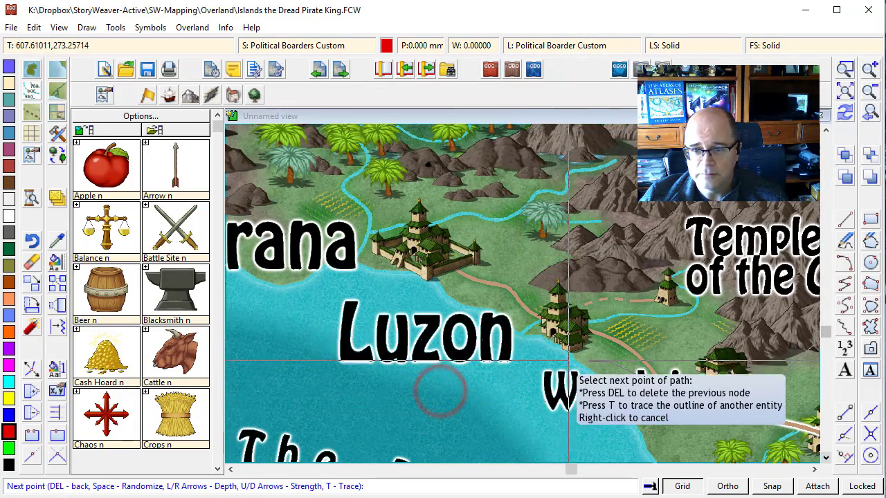
pyautogui.press('t')
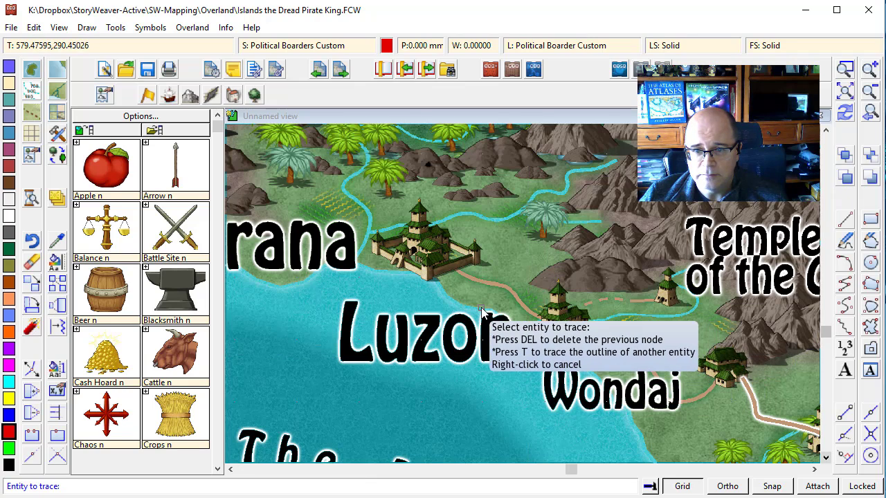
pyautogui.click(481, 308)
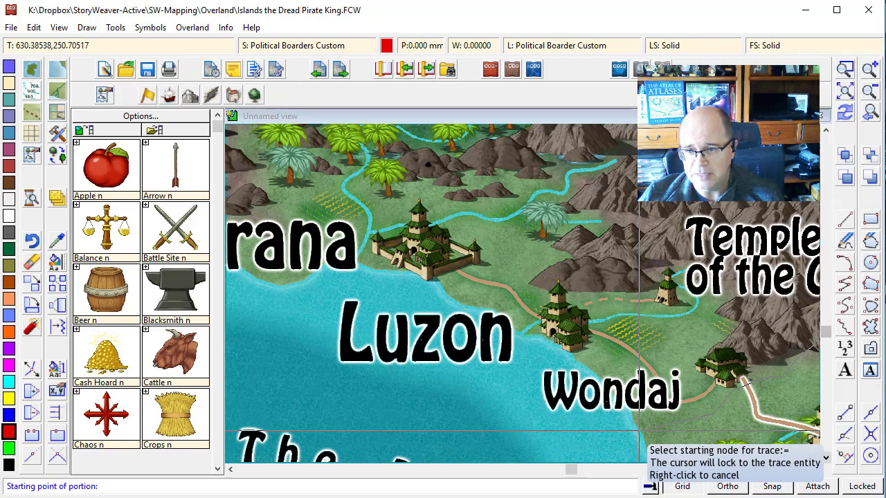
# Step: Trace the coast from just below Wondaj to west of Tirana, then complete the red border through the northern mountains and redraw the map
pyautogui.click(639, 432)
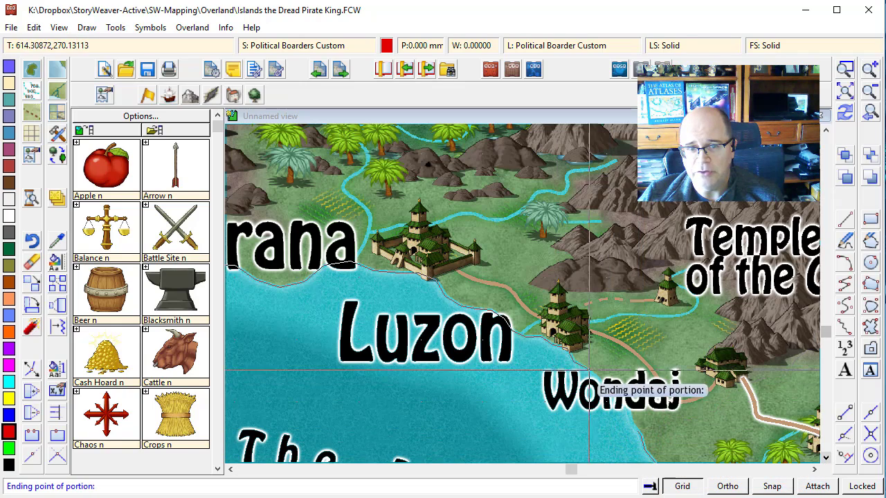
pyautogui.click(869, 90)
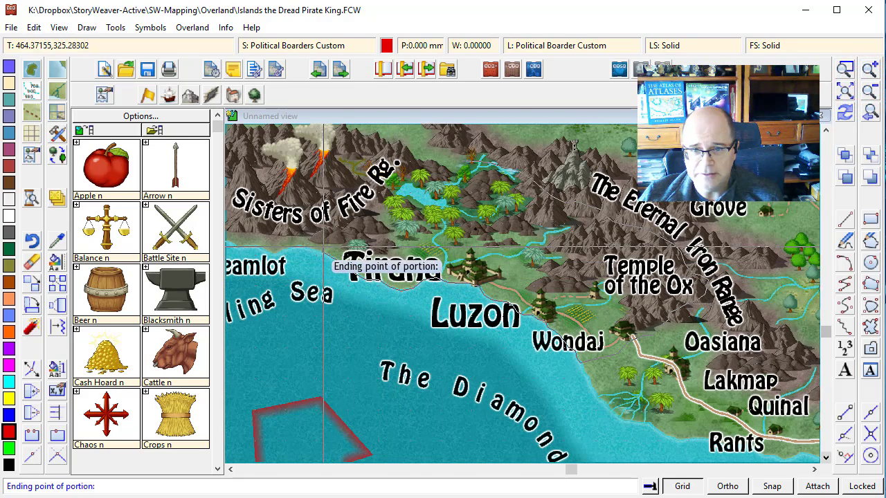
pyautogui.click(321, 242)
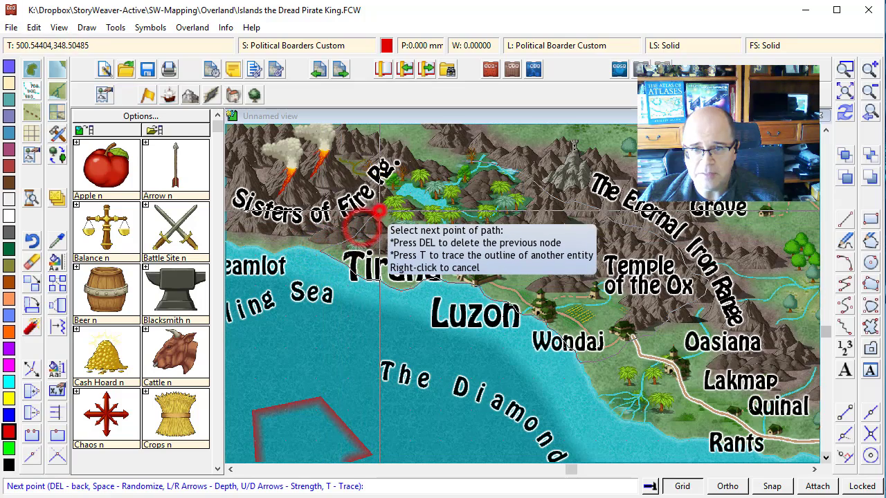
pyautogui.click(439, 161)
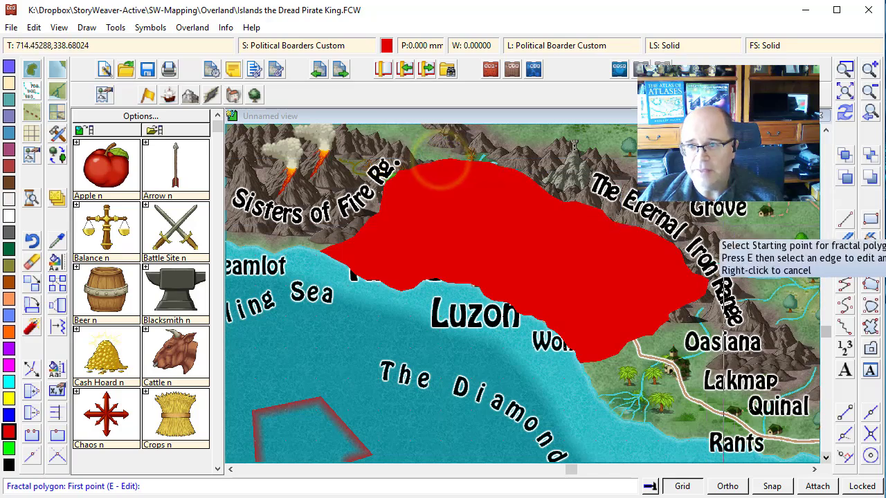
pyautogui.click(845, 111)
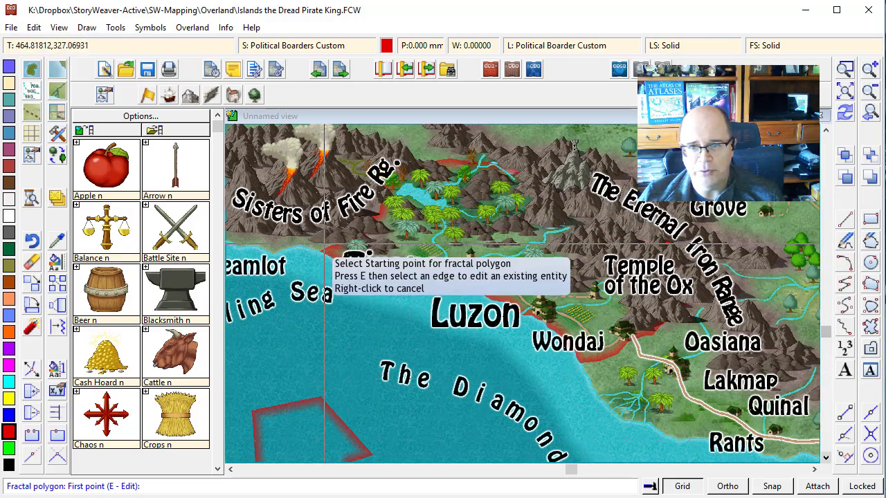
# Step: Move the Political Boarders Custom sheet down the sheet order to directly after SYMBOLS FRONT and apply the new order
pyautogui.click(57, 199)
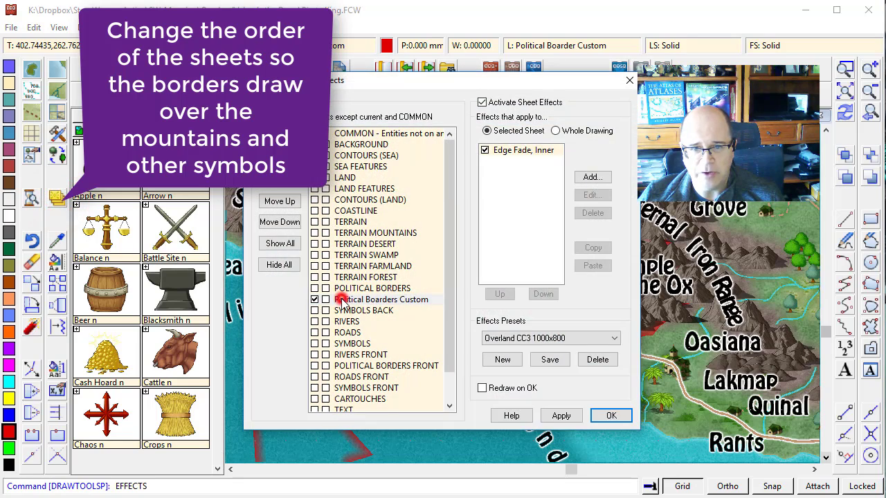
pyautogui.click(286, 224)
pyautogui.click(285, 223)
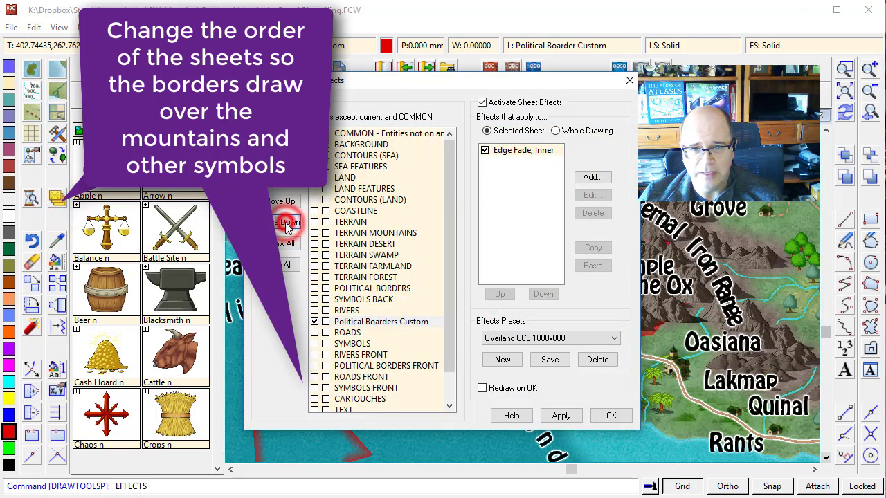
pyautogui.click(286, 223)
pyautogui.click(286, 224)
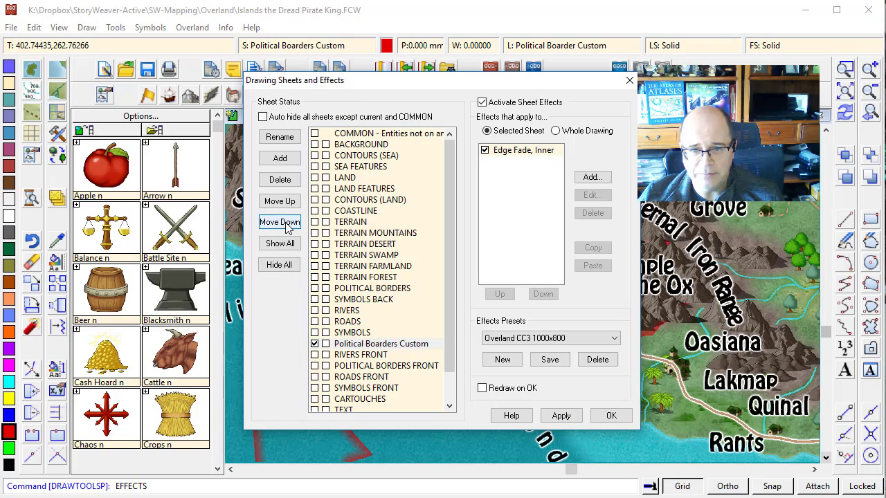
pyautogui.click(285, 222)
pyautogui.click(284, 220)
pyautogui.click(286, 225)
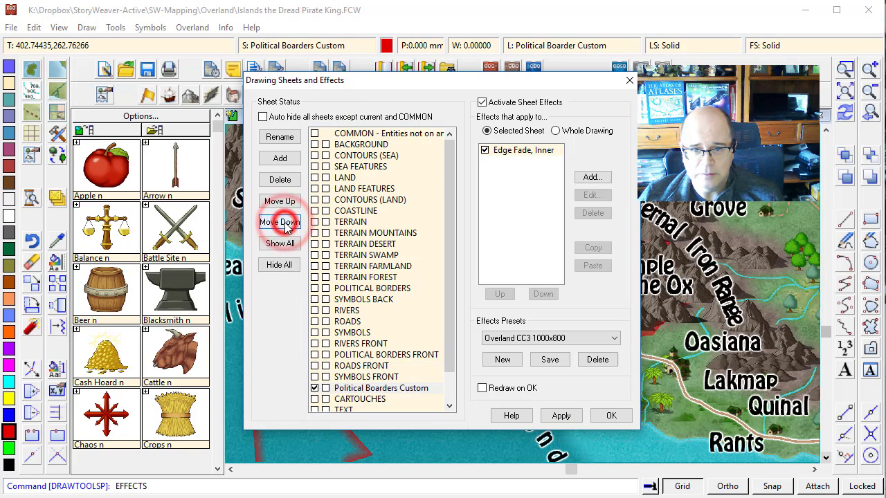
pyautogui.click(622, 417)
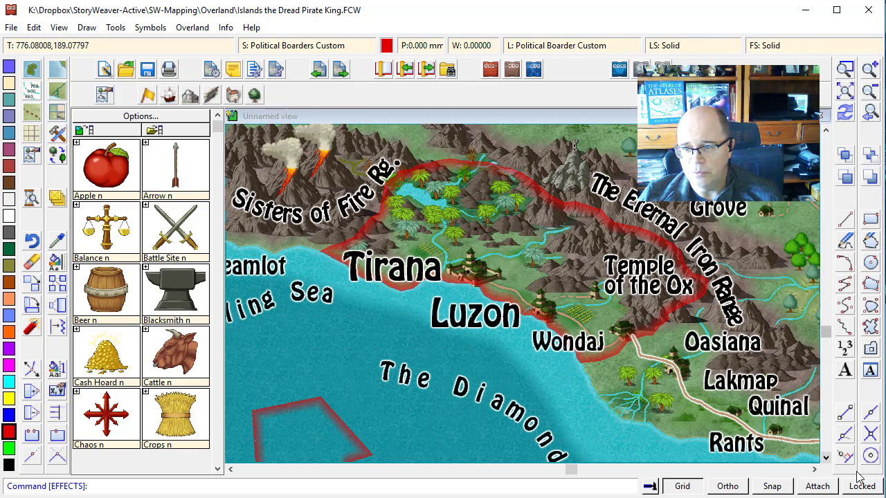
# Step: Set the current color to blue for a second border on the southeastern peninsula
pyautogui.click(815, 469)
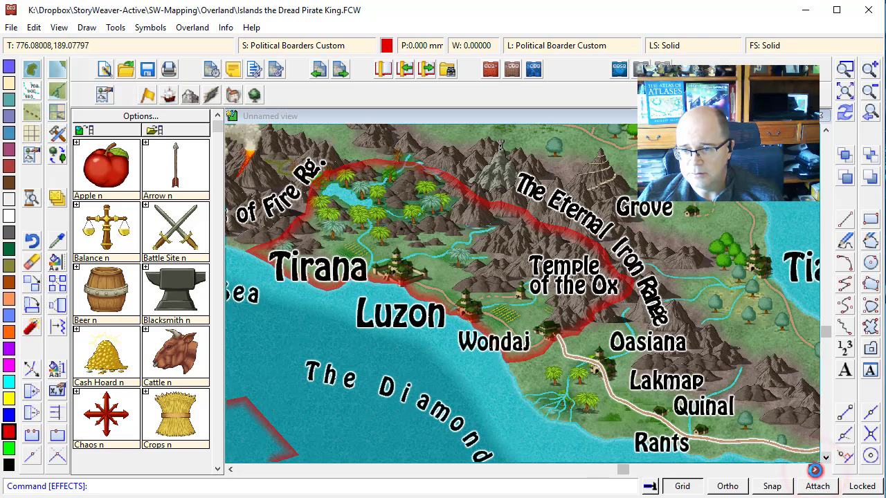
pyautogui.click(815, 470)
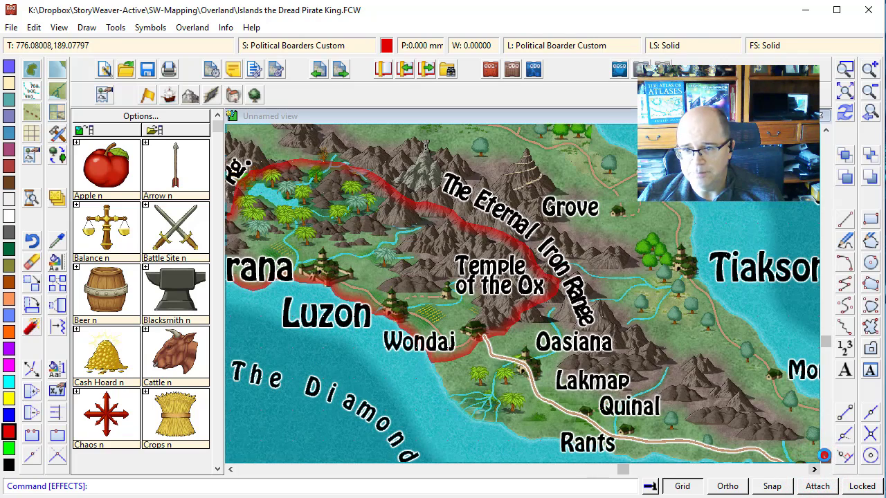
pyautogui.click(824, 457)
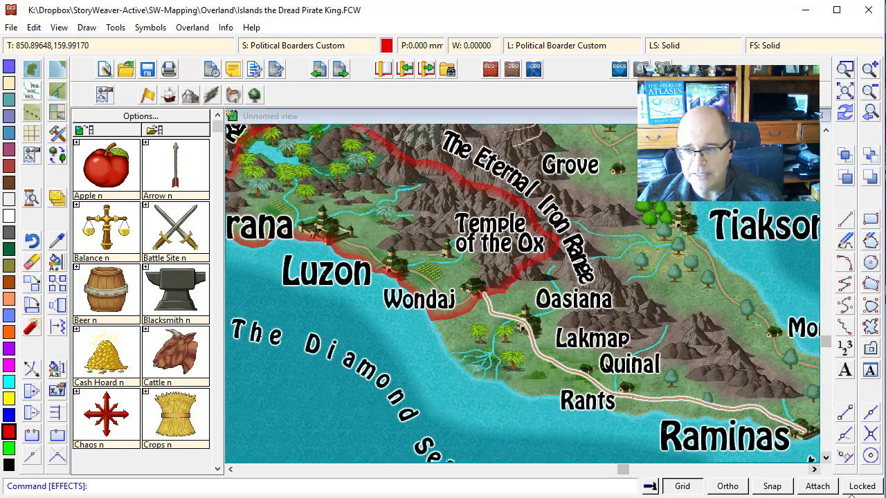
pyautogui.click(814, 468)
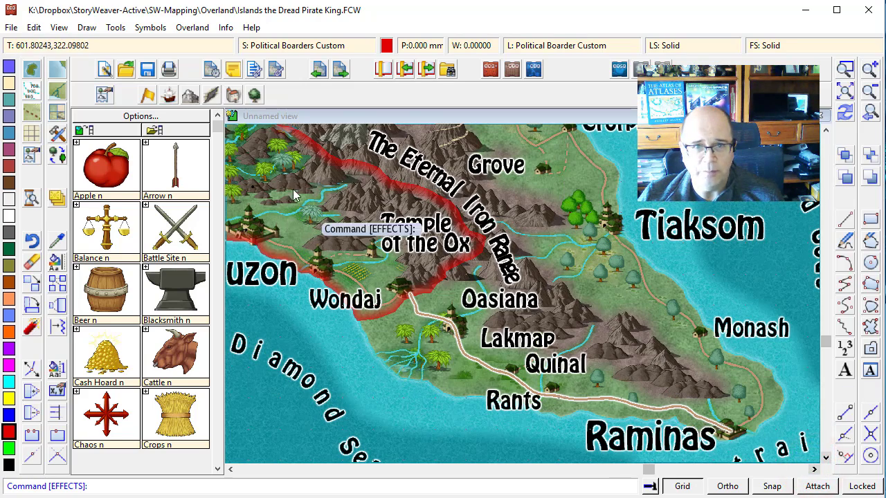
pyautogui.click(386, 46)
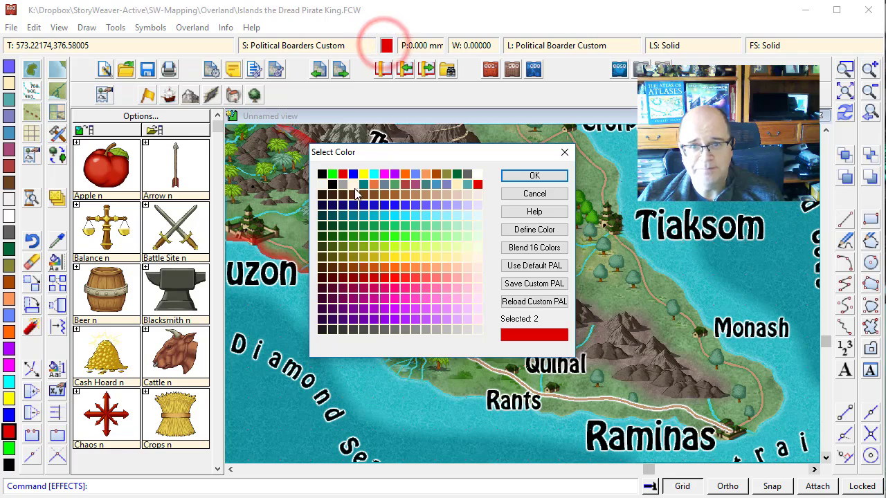
pyautogui.click(516, 177)
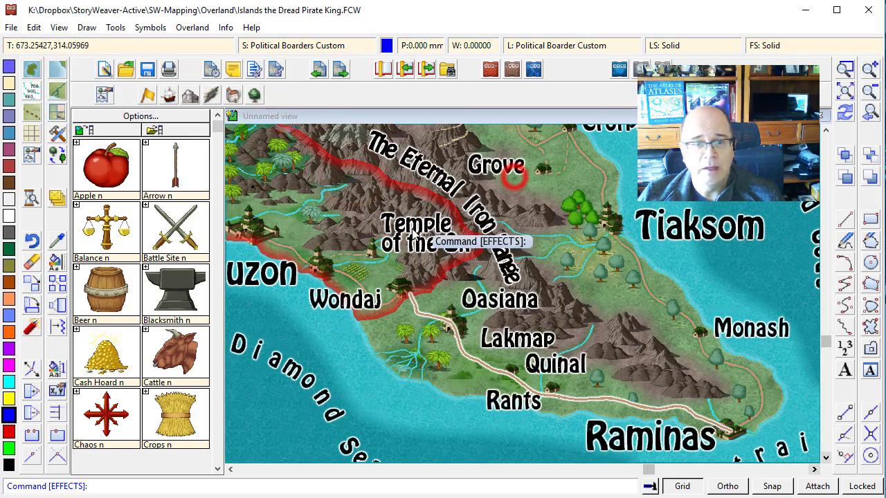
# Step: Start a border with Terrain Default, Political Boarder, placing points from the Eternal Iron Range along the mountains to just northeast of Raminas
pyautogui.click(57, 114)
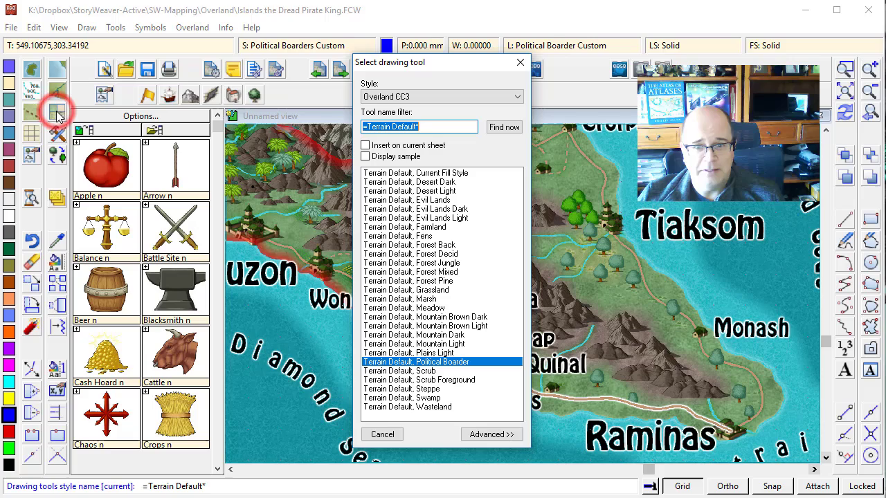
pyautogui.doubleClick(454, 362)
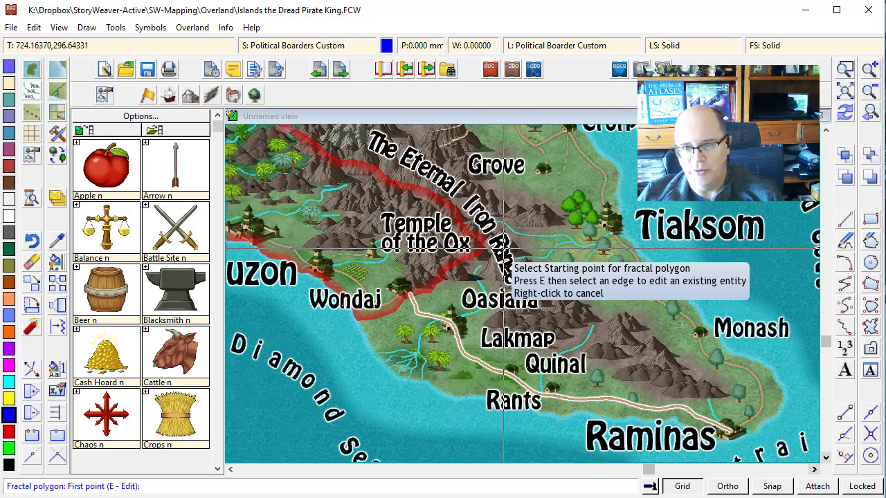
pyautogui.click(511, 275)
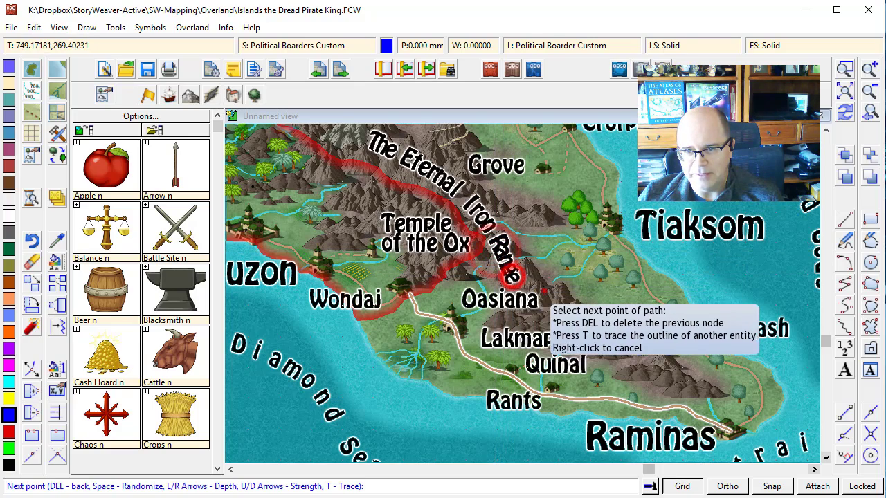
pyautogui.click(653, 348)
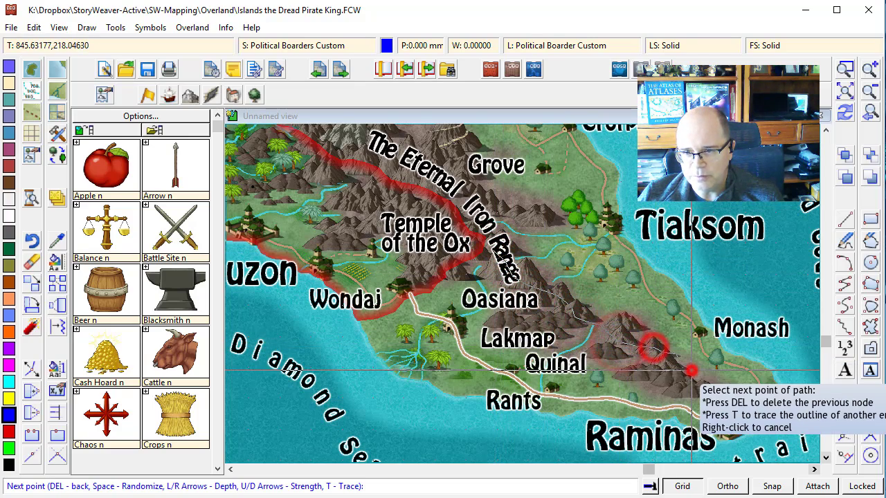
pyautogui.click(709, 384)
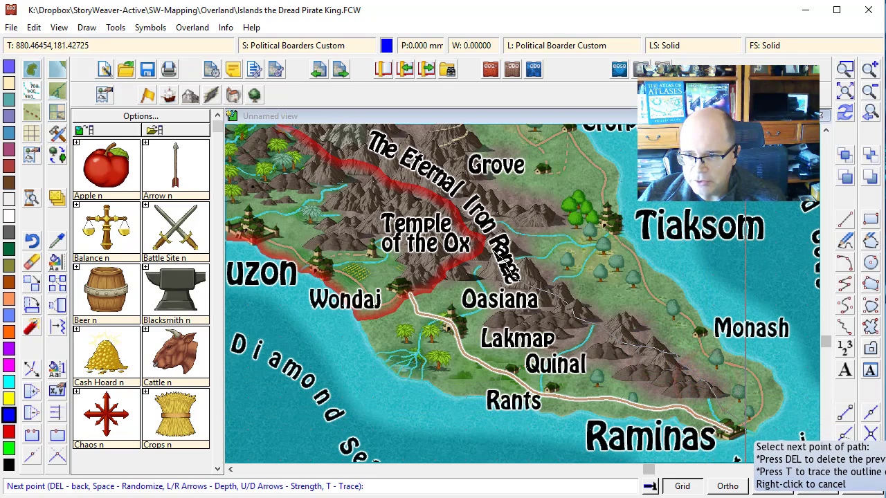
pyautogui.click(750, 419)
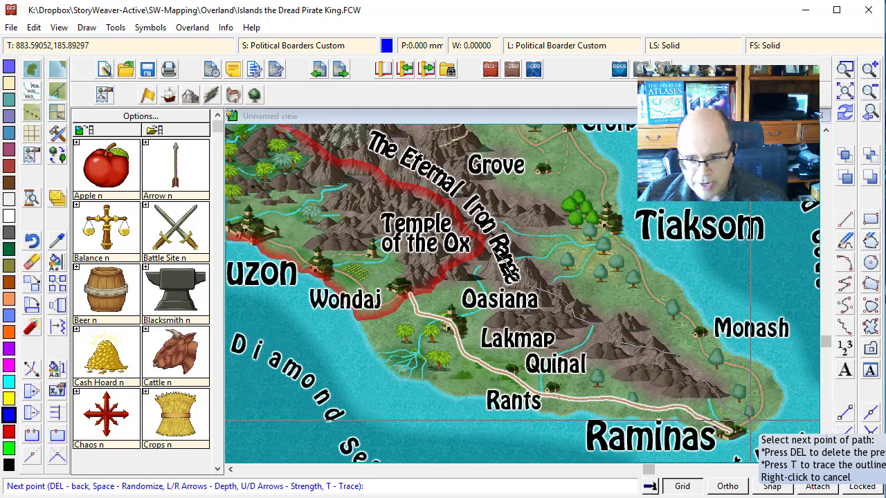
# Step: Trace the southern coastline from the tip east of Raminas to the red border below Wondaj as part of the path
pyautogui.press('t')
pyautogui.click(630, 416)
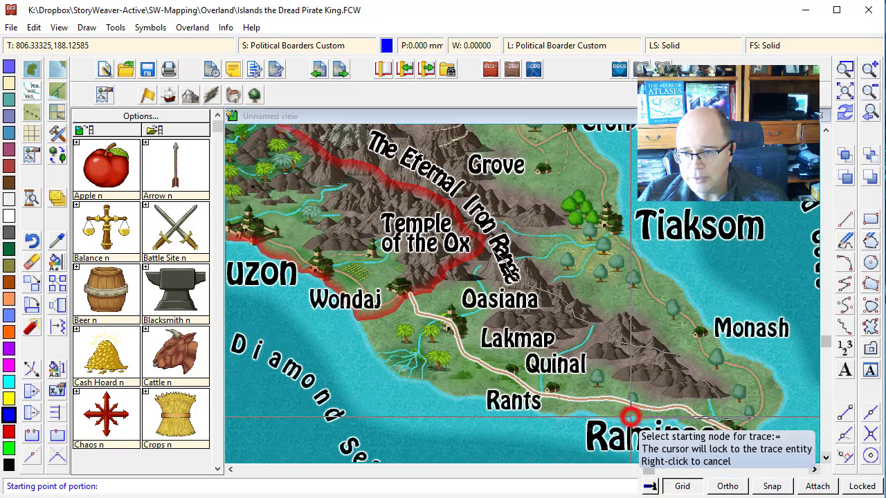
pyautogui.click(764, 425)
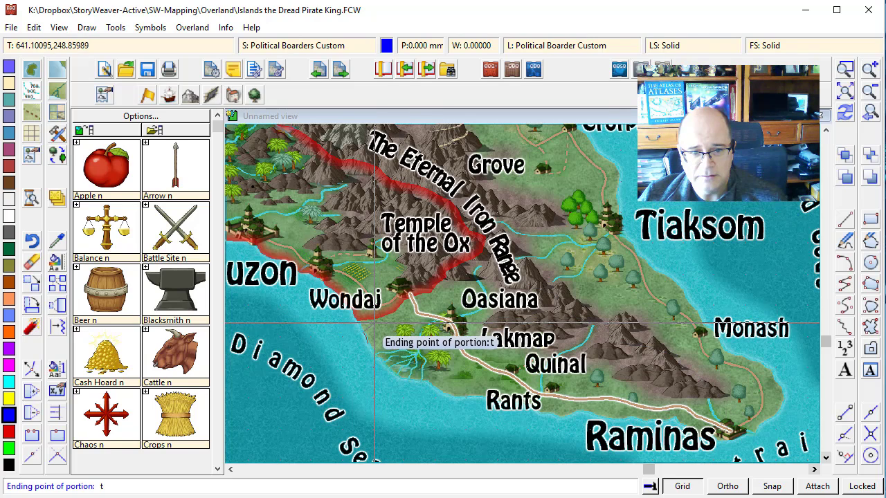
pyautogui.click(356, 322)
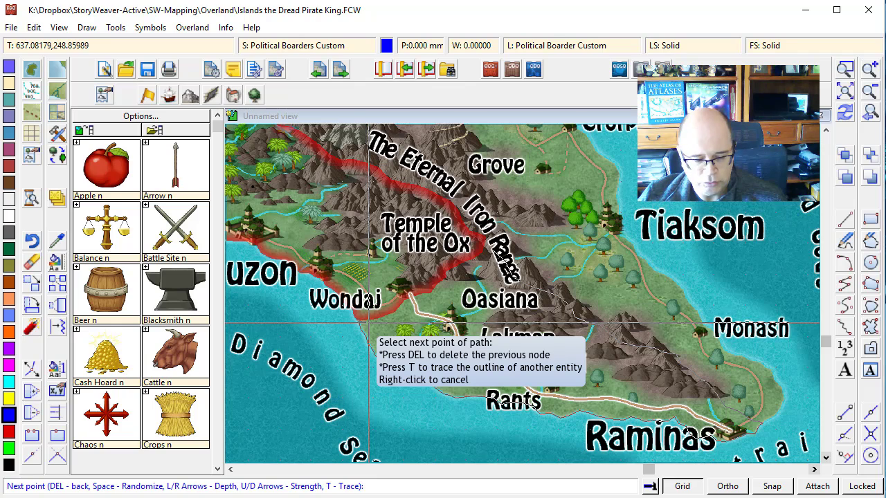
# Step: Trace the red border's edge from the coast below Wondaj to the Eternal Iron Range, finish the blue polygon and redraw the map
pyautogui.press('t')
pyautogui.click(382, 316)
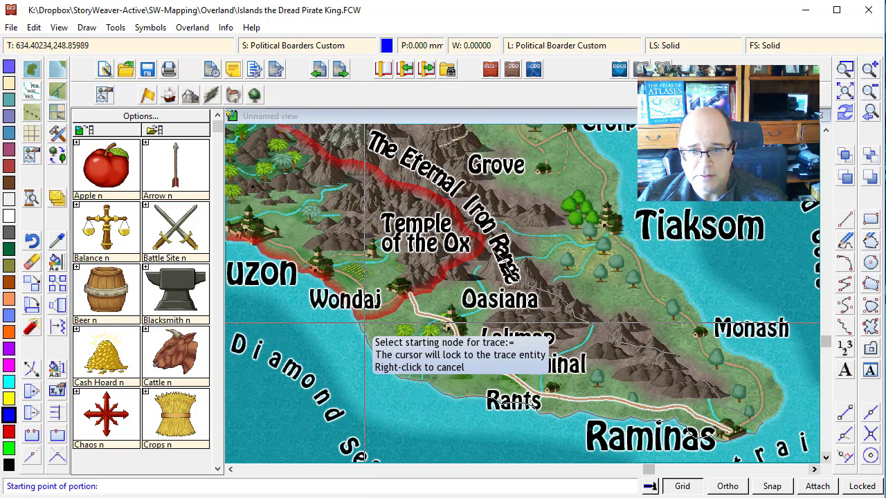
pyautogui.click(360, 320)
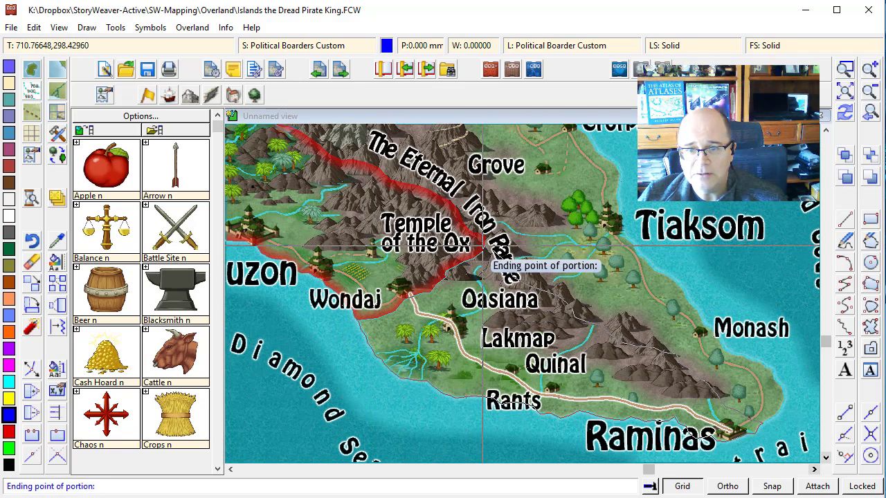
pyautogui.click(486, 241)
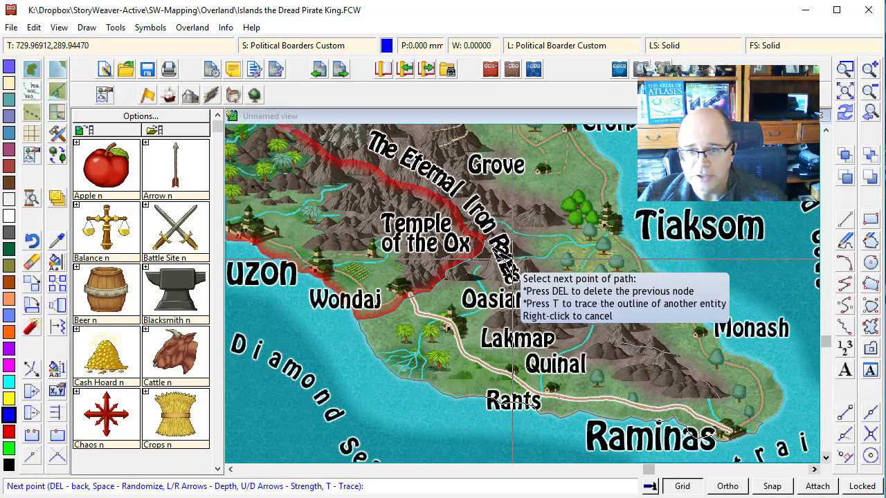
pyautogui.rightClick(512, 261)
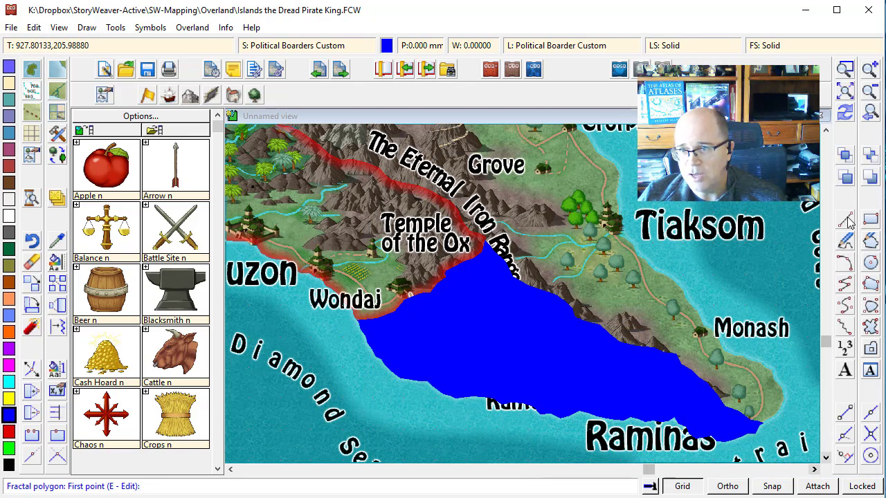
pyautogui.click(845, 111)
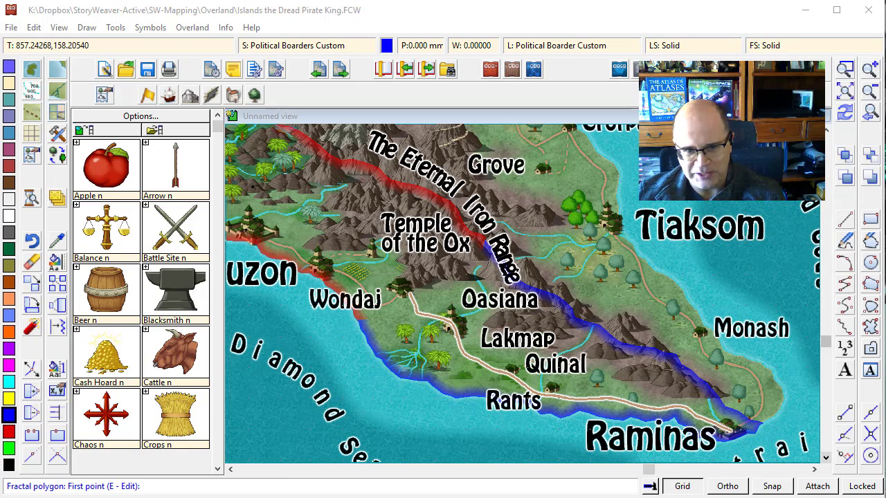
# Step: Rename the sheet Political Boarders Custom as Political Boarders Red
pyautogui.click(293, 47)
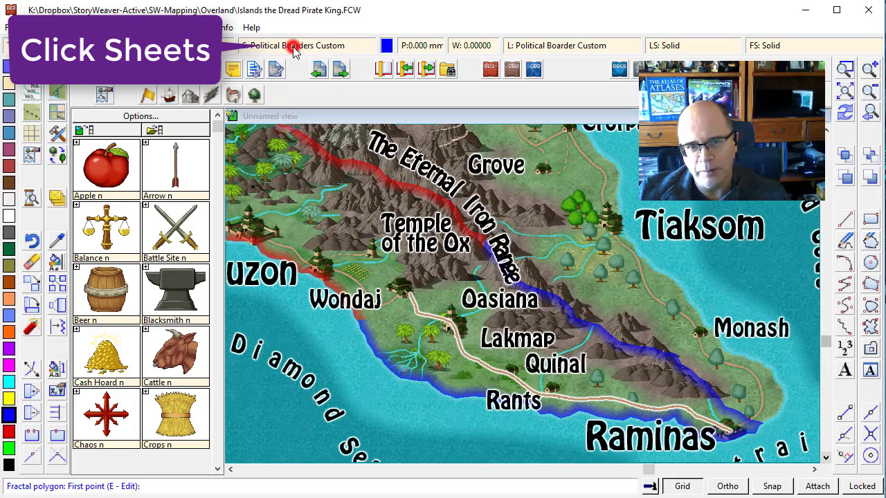
pyautogui.click(291, 46)
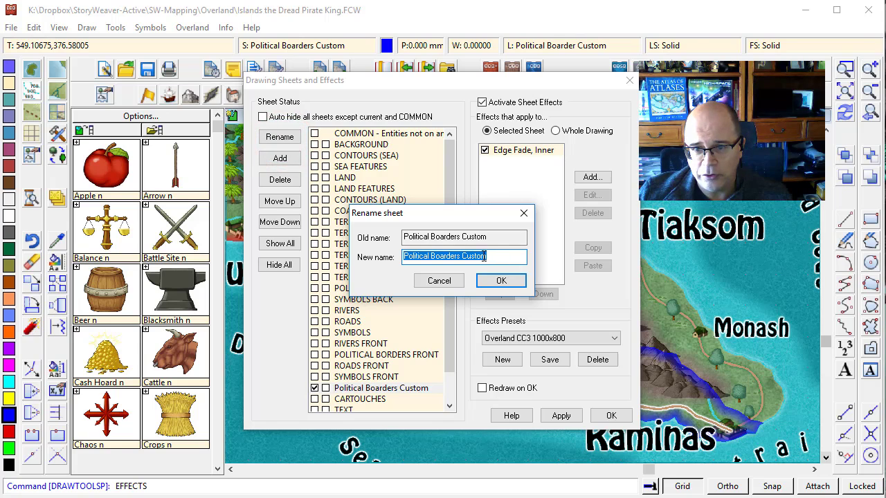
pyautogui.doubleClick(477, 255)
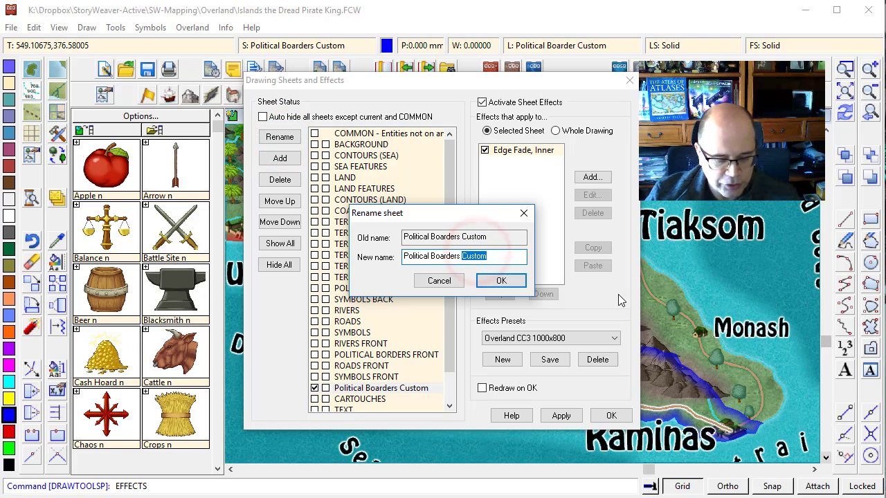
pyautogui.write('Red')
pyautogui.press('Return')
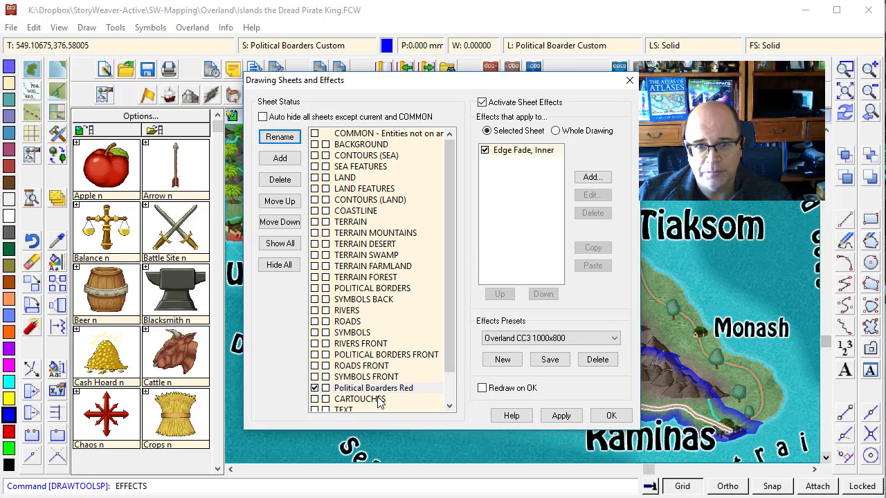
# Step: Add a sheet named Political Boarders Blue and move it up directly below Political Boarders Red in the sheet order
pyautogui.click(284, 159)
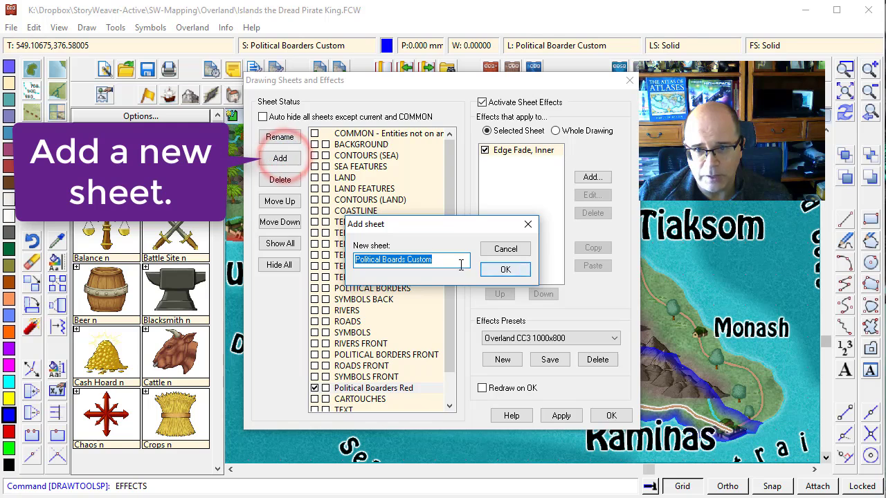
pyautogui.moveTo(434, 261); pyautogui.dragTo(403, 261)
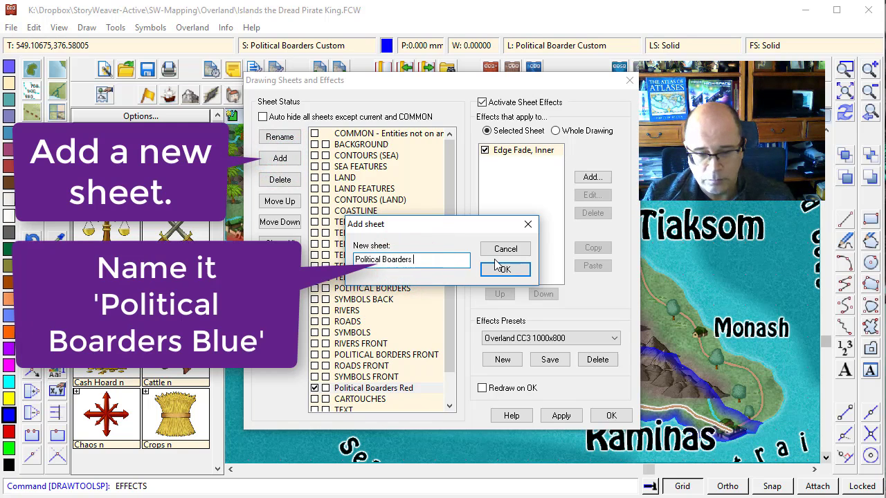
pyautogui.write('Blue')
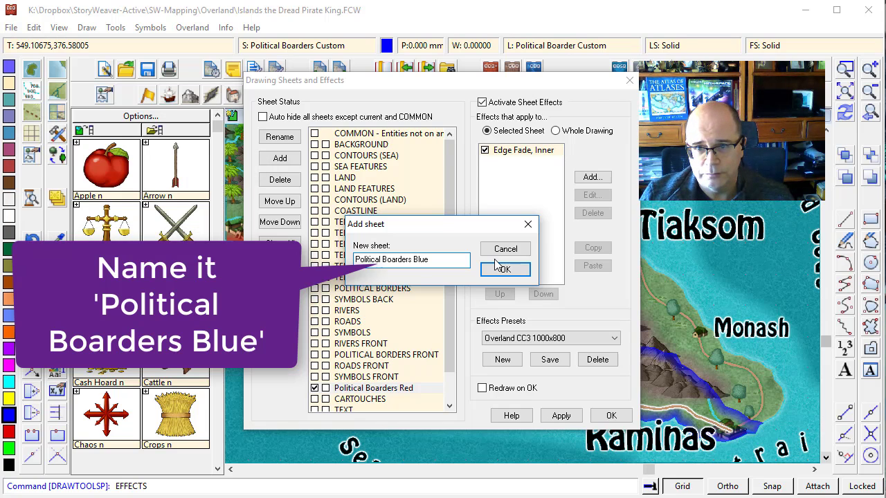
pyautogui.click(496, 266)
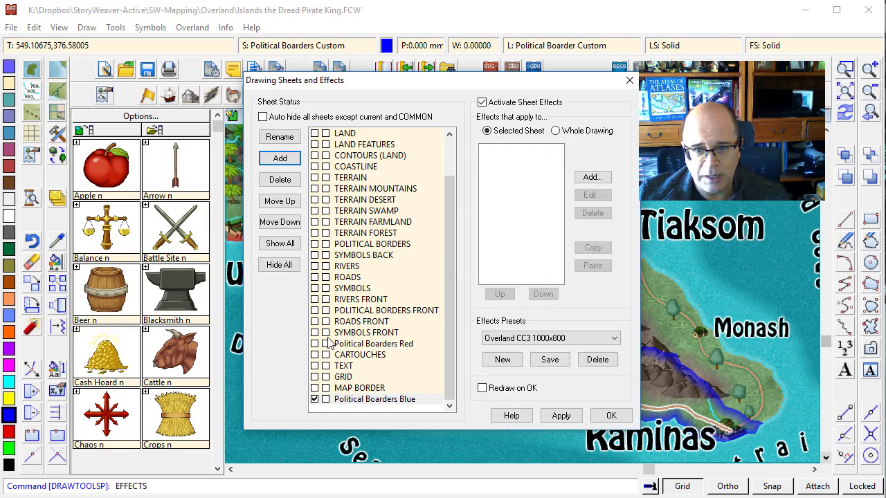
pyautogui.click(286, 201)
pyautogui.click(286, 201)
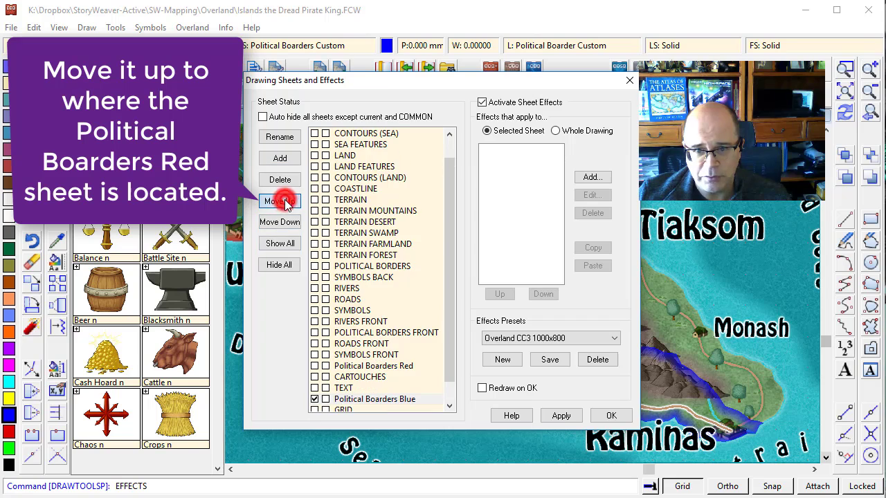
pyautogui.click(286, 201)
pyautogui.click(286, 201)
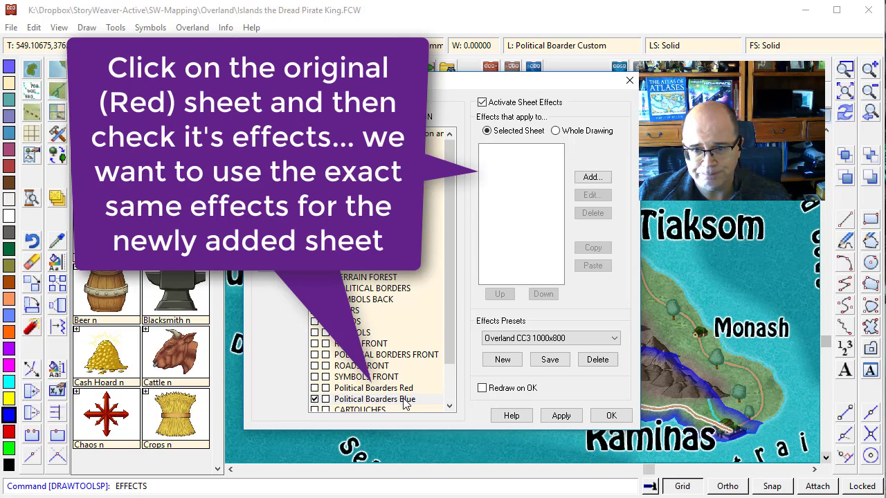
# Step: Check the Edge Fade, Inner settings of the Political Boarders Red sheet without changing them, and reselect Political Boarders Blue
pyautogui.click(403, 390)
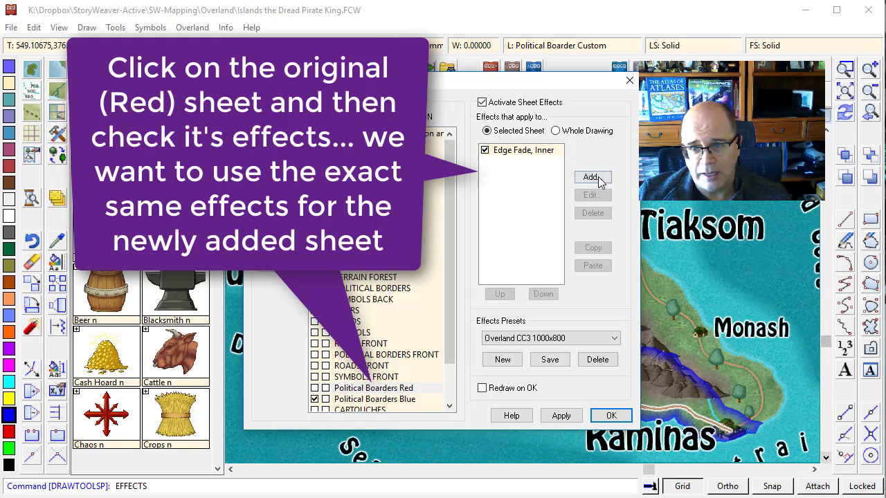
pyautogui.click(521, 151)
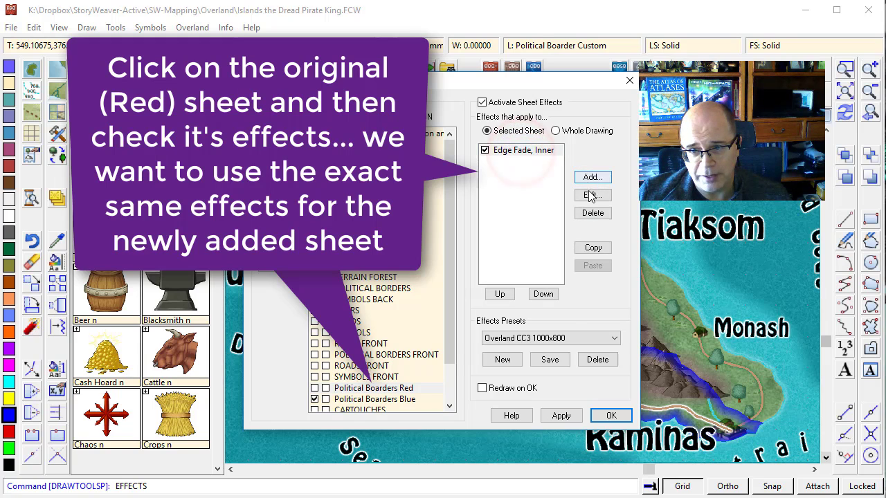
pyautogui.click(592, 195)
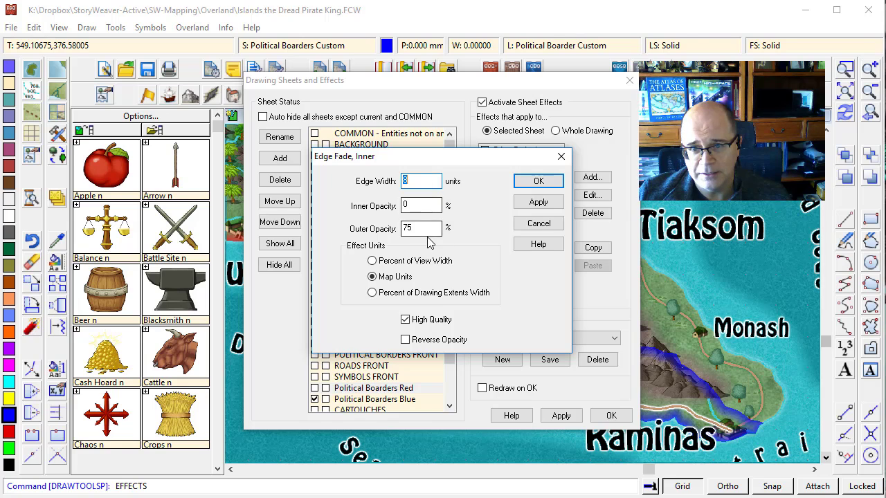
pyautogui.click(539, 223)
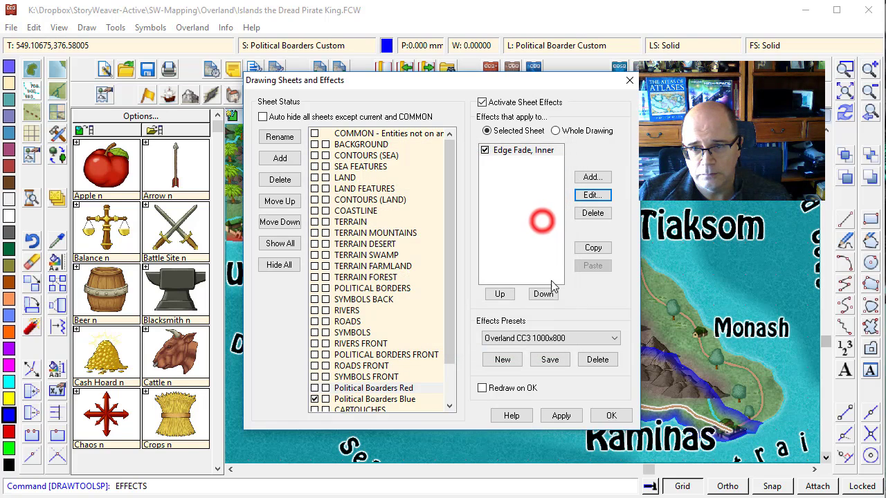
pyautogui.click(401, 400)
pyautogui.click(592, 177)
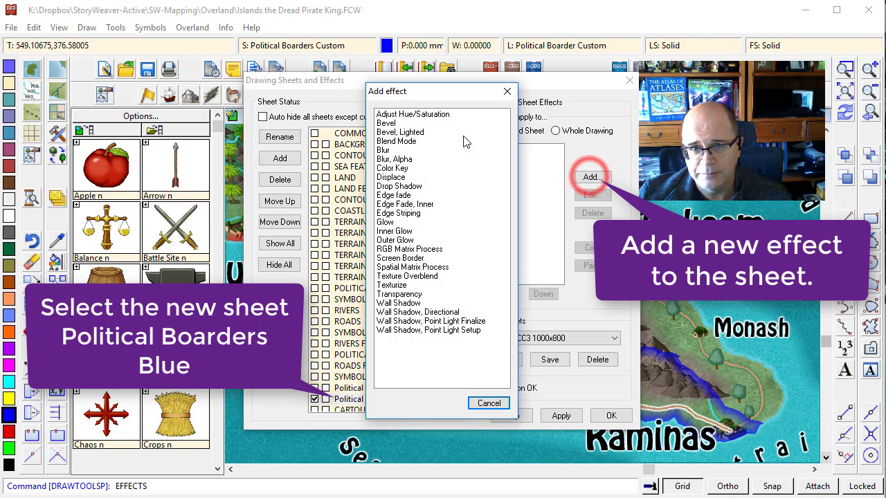
pyautogui.doubleClick(394, 197)
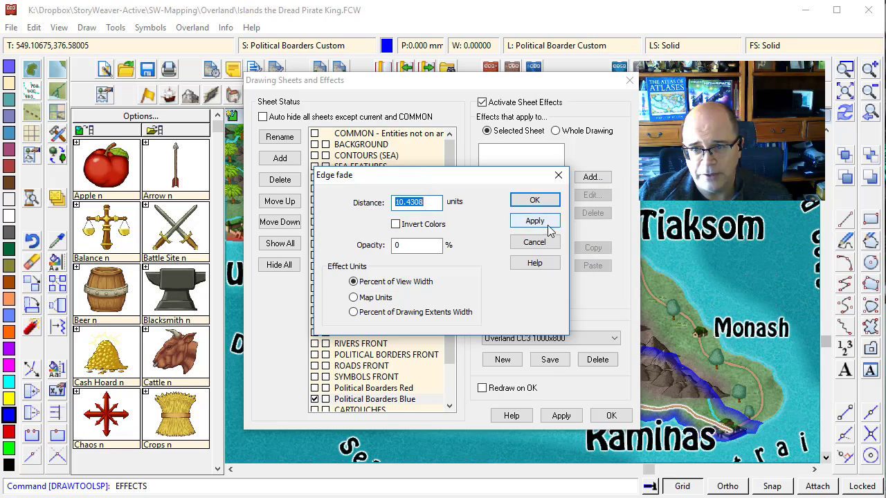
pyautogui.click(539, 242)
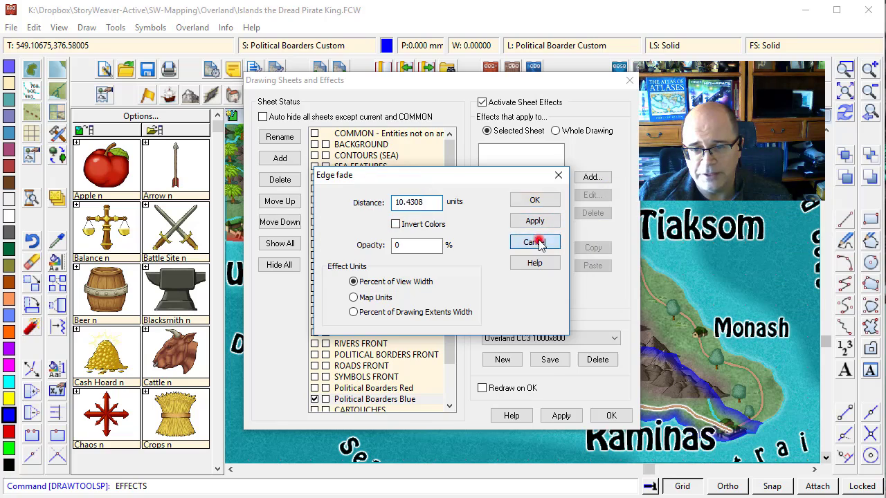
# Step: Add an Edge Fade, Inner effect to Political Boarders Blue with inner opacity 0% and outer opacity 75%
pyautogui.click(594, 179)
pyautogui.doubleClick(420, 205)
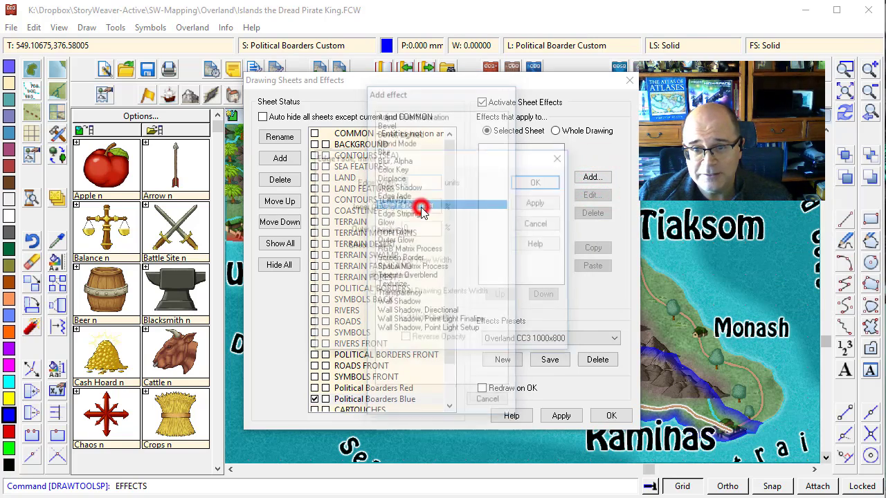
pyautogui.doubleClick(415, 204)
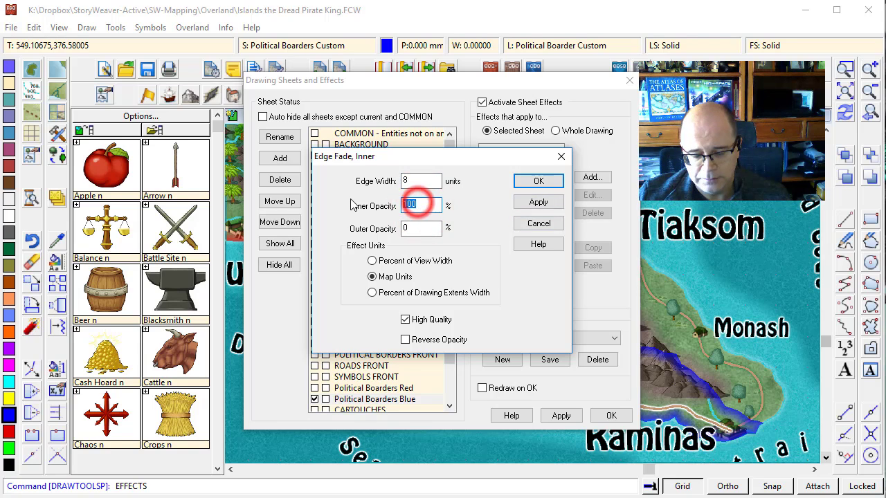
pyautogui.write('0')
pyautogui.doubleClick(421, 229)
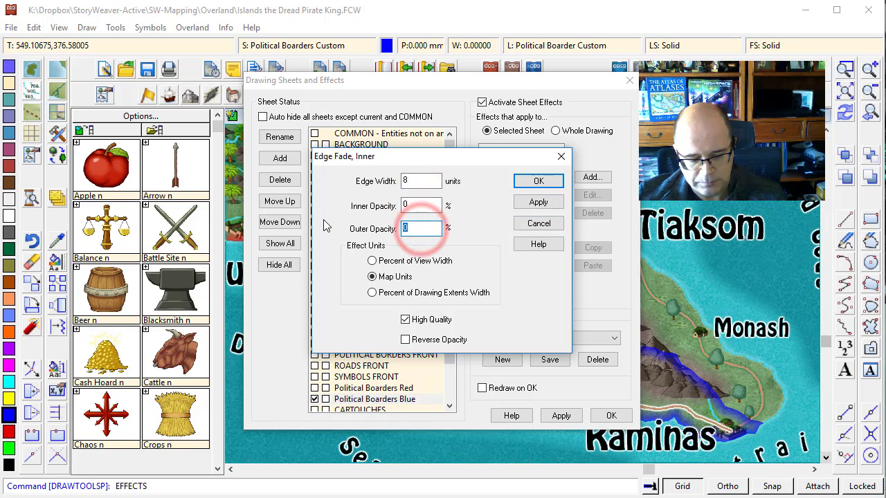
pyautogui.write('75')
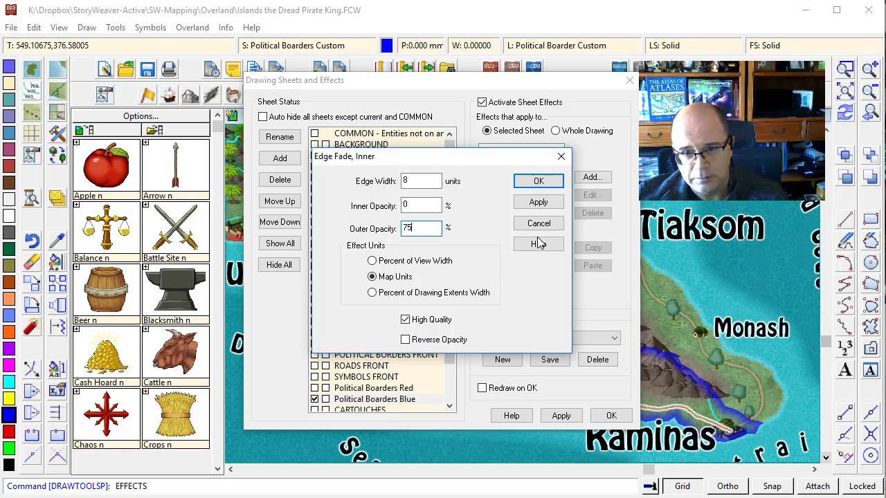
pyautogui.click(539, 182)
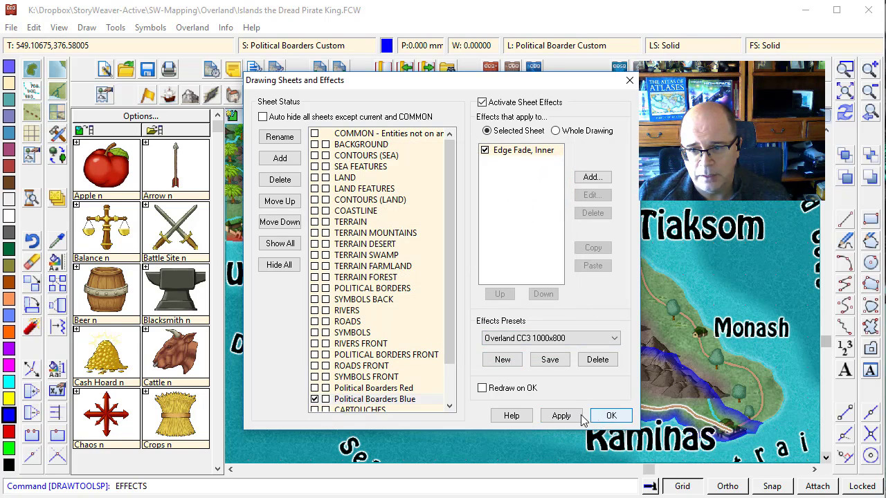
# Step: Add a sheet named Political Boarders Yellow and move it up directly below Political Boarders Blue in the sheet order
pyautogui.click(278, 159)
pyautogui.doubleClick(423, 259)
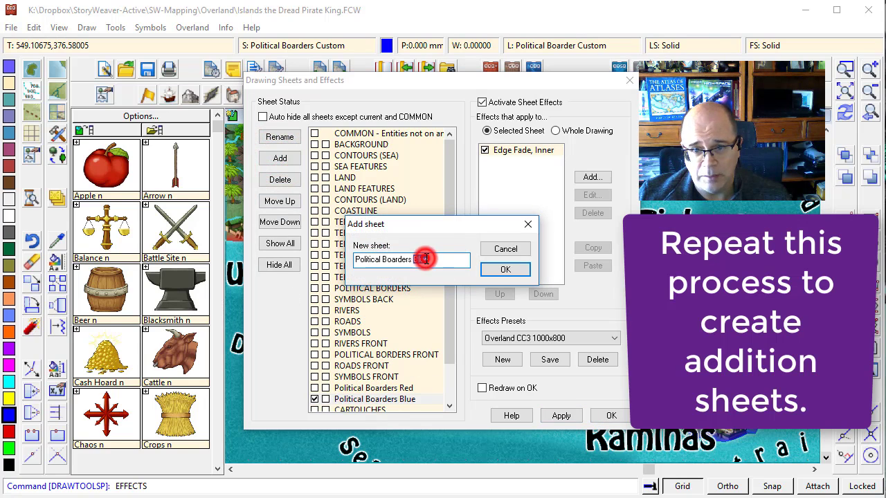
pyautogui.write('Yello')
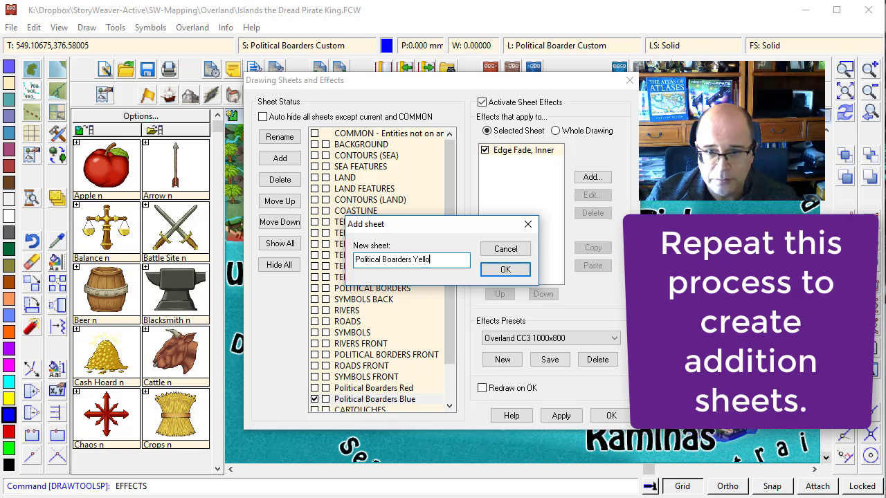
pyautogui.write('w')
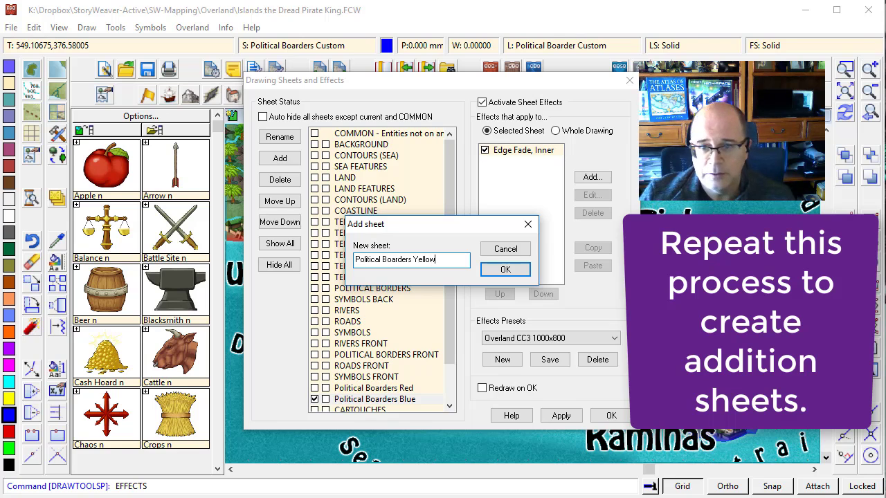
pyautogui.click(506, 275)
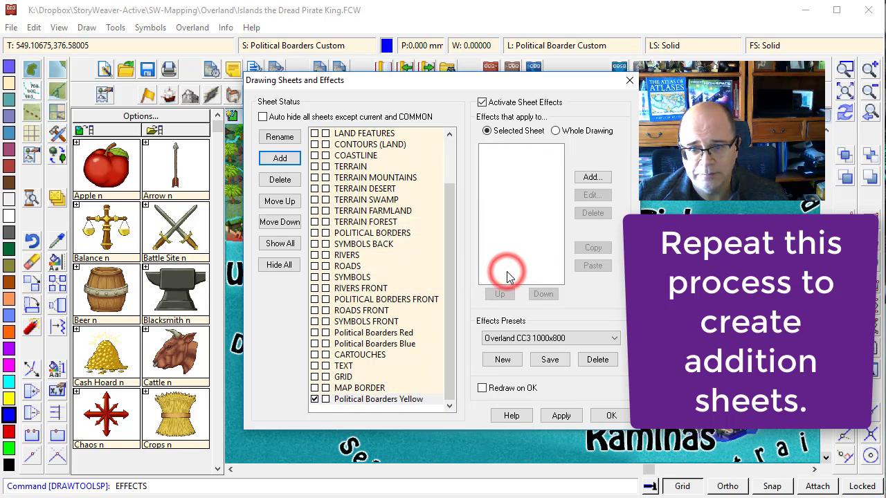
pyautogui.click(279, 200)
pyautogui.click(283, 200)
pyautogui.click(279, 201)
pyautogui.click(280, 200)
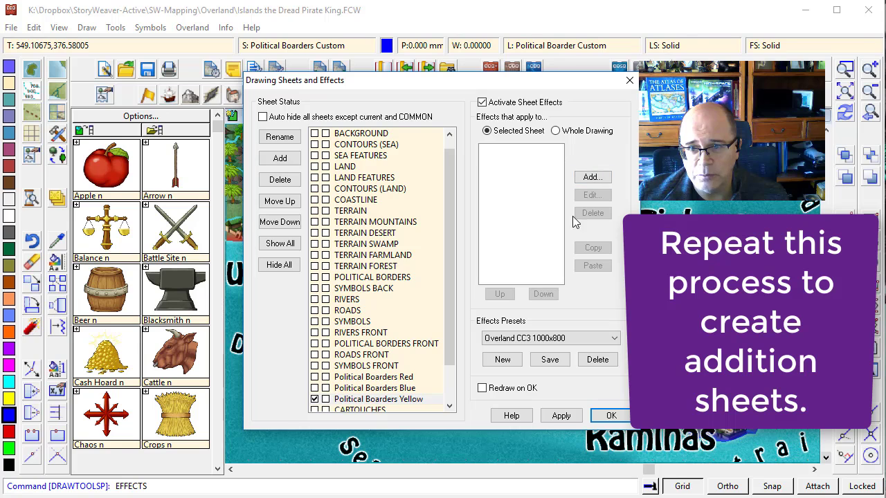
# Step: Give Political Boarders Yellow an Edge Fade, Inner effect with inner opacity 0% and outer opacity 75%, and accept the sheet setup
pyautogui.click(599, 181)
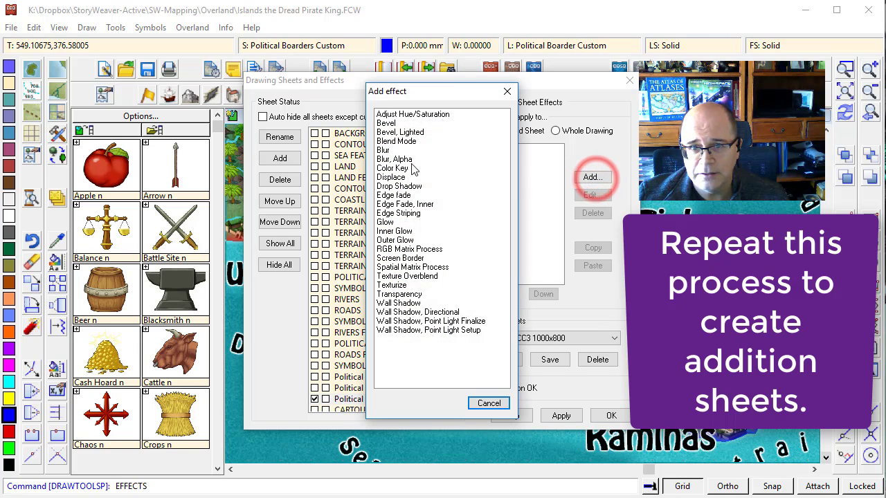
pyautogui.doubleClick(424, 204)
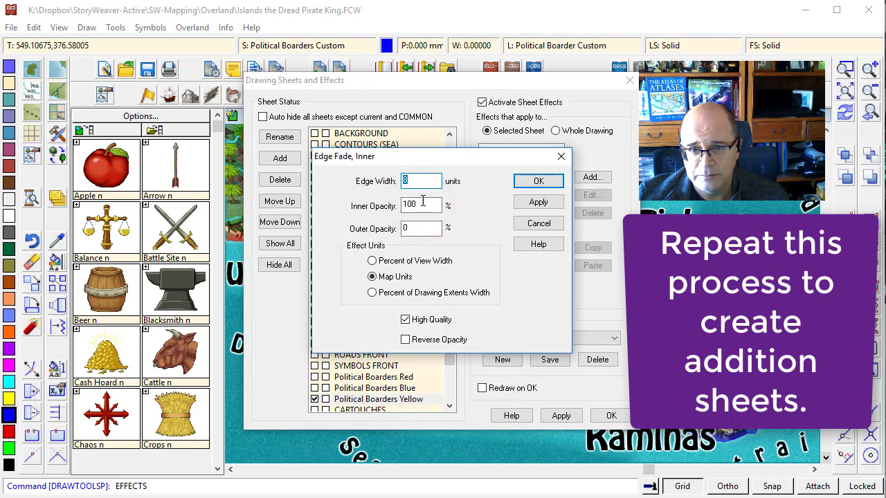
pyautogui.moveTo(420, 203); pyautogui.dragTo(357, 207)
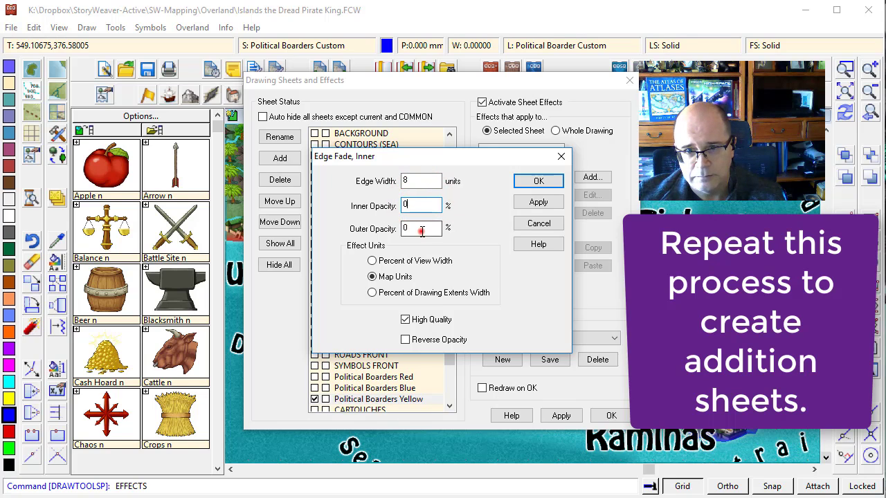
pyautogui.write('0')
pyautogui.moveTo(421, 232); pyautogui.dragTo(349, 223)
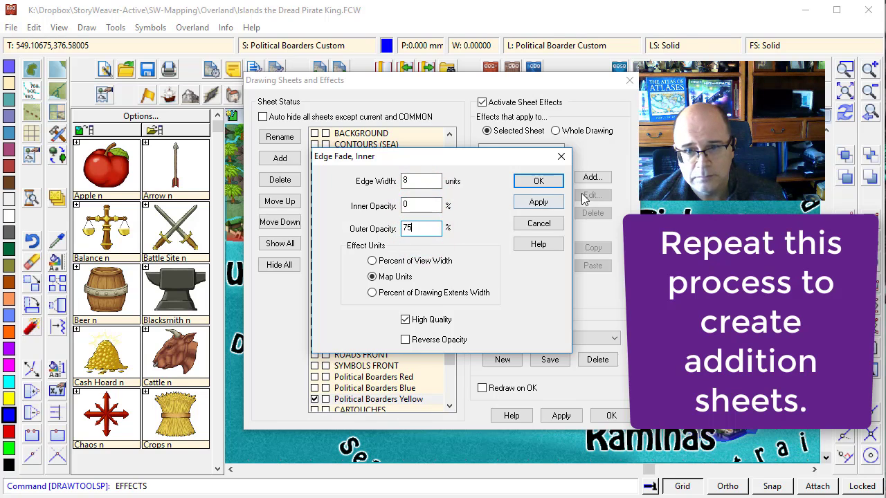
pyautogui.click(542, 180)
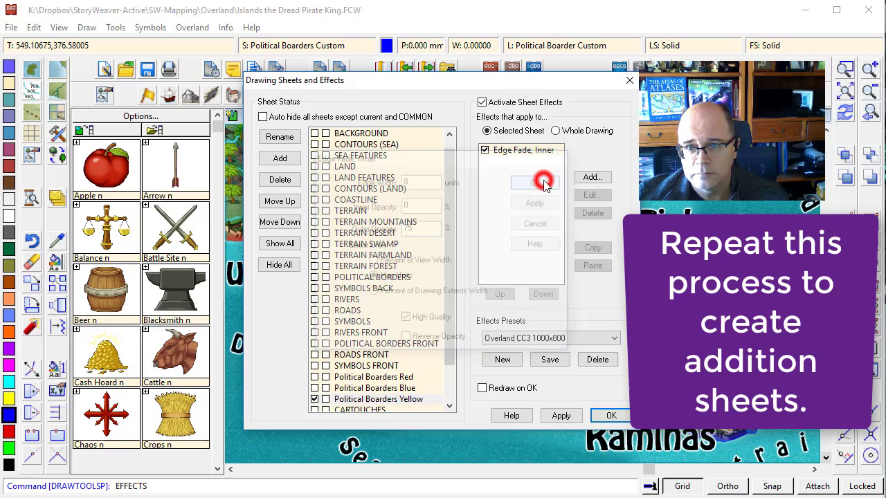
pyautogui.click(598, 417)
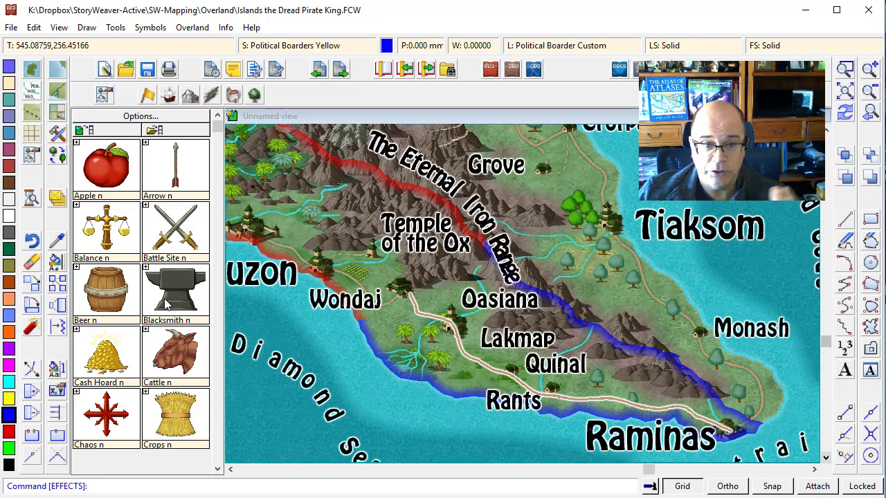
# Step: Change the sheet property of the blue territory polygon around Oasiana and Rants to Political Boarders Blue, and redraw the map
pyautogui.click(57, 262)
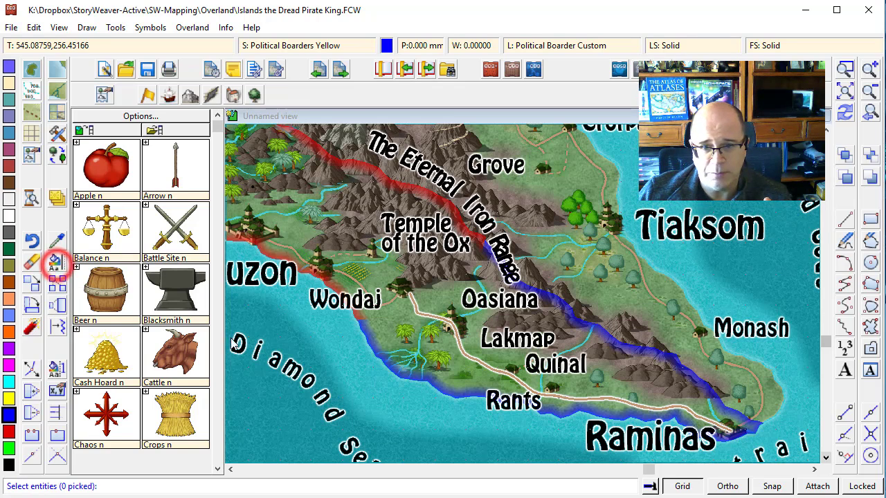
pyautogui.click(371, 319)
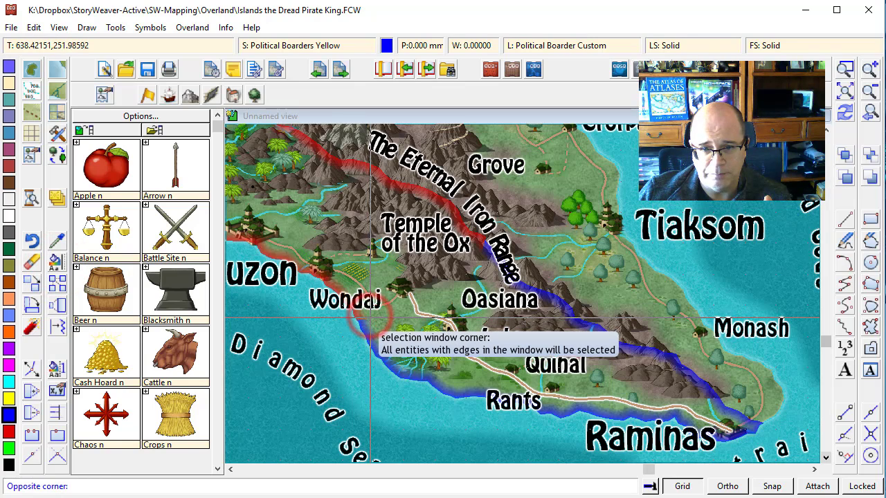
pyautogui.click(367, 318)
pyautogui.click(388, 320)
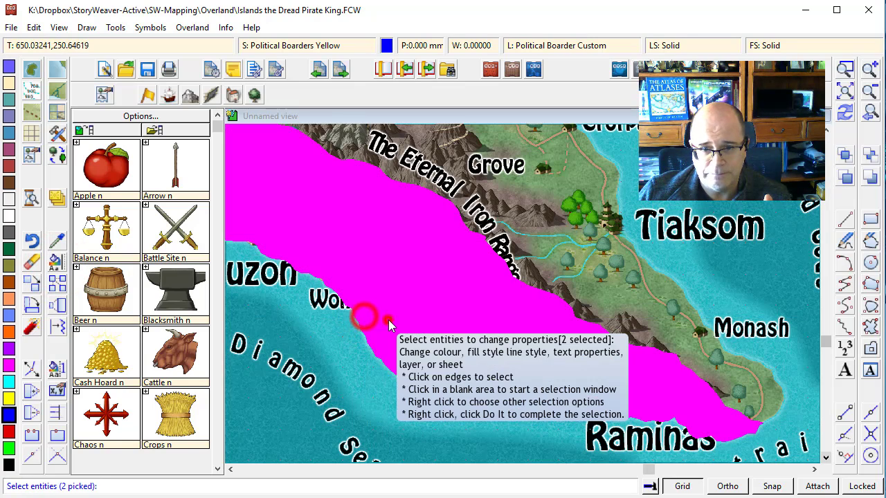
pyautogui.click(376, 168)
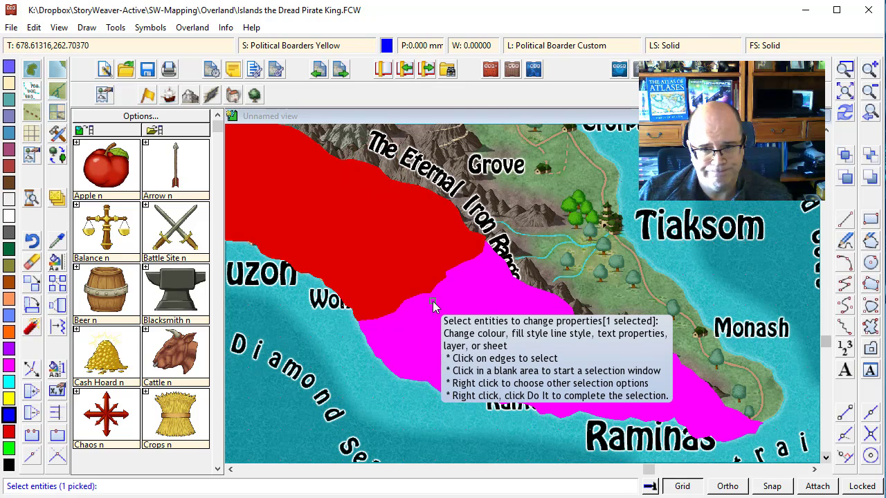
pyautogui.rightClick(433, 306)
pyautogui.click(431, 304)
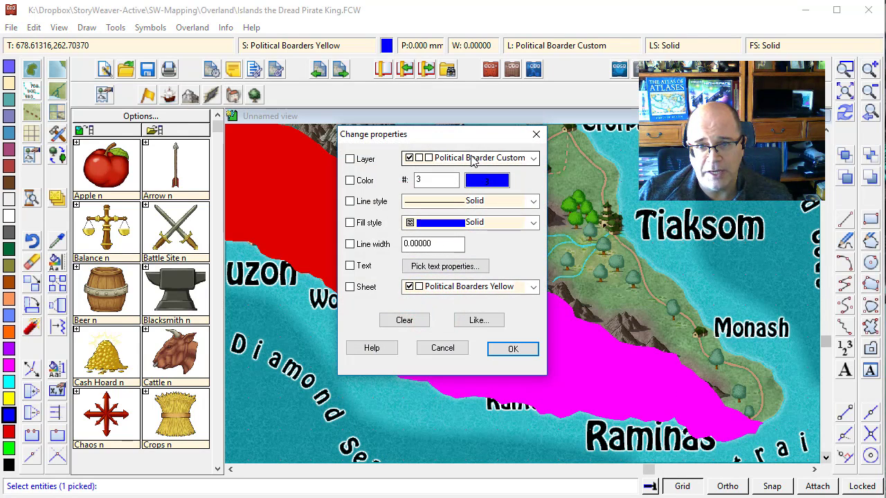
pyautogui.click(457, 286)
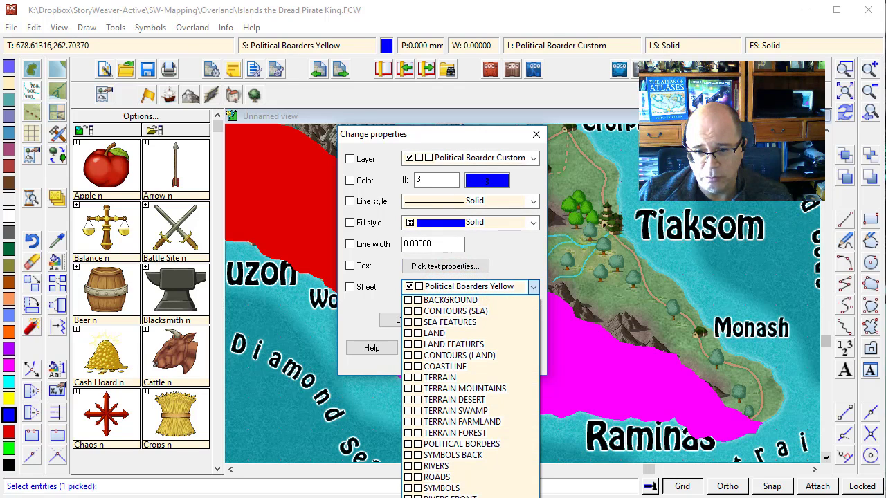
pyautogui.click(475, 286)
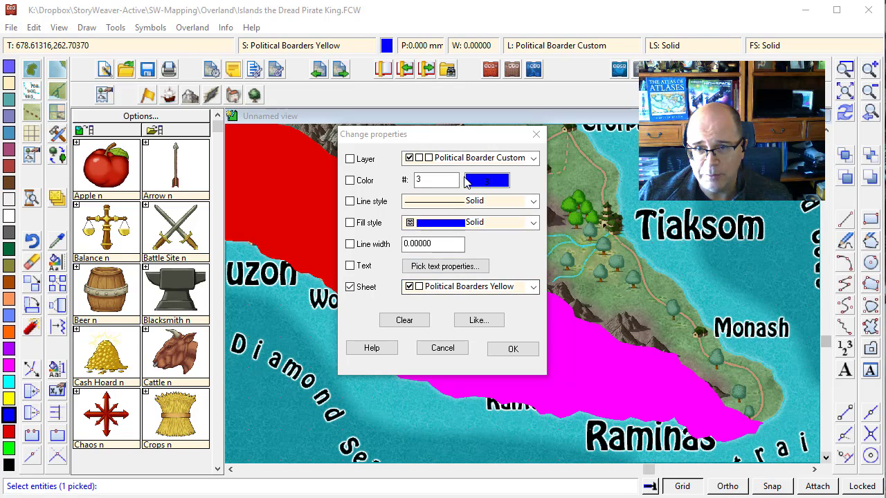
pyautogui.moveTo(451, 132); pyautogui.dragTo(358, 13)
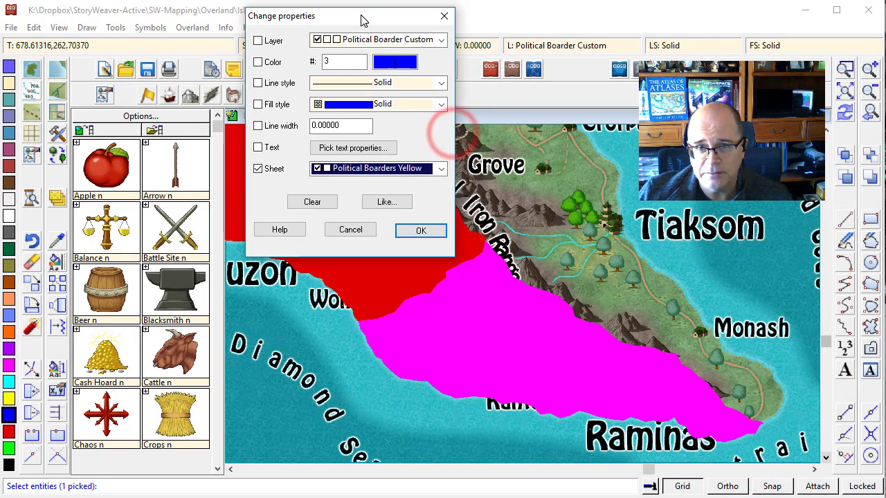
pyautogui.click(377, 168)
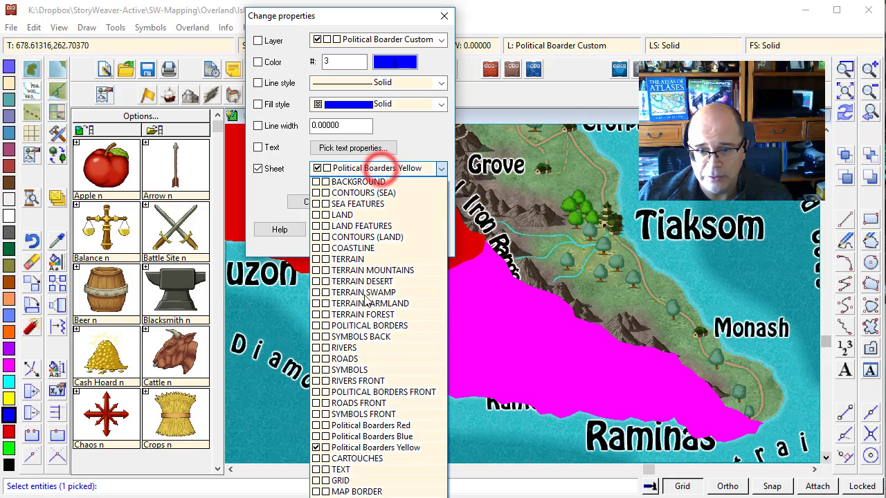
pyautogui.click(387, 436)
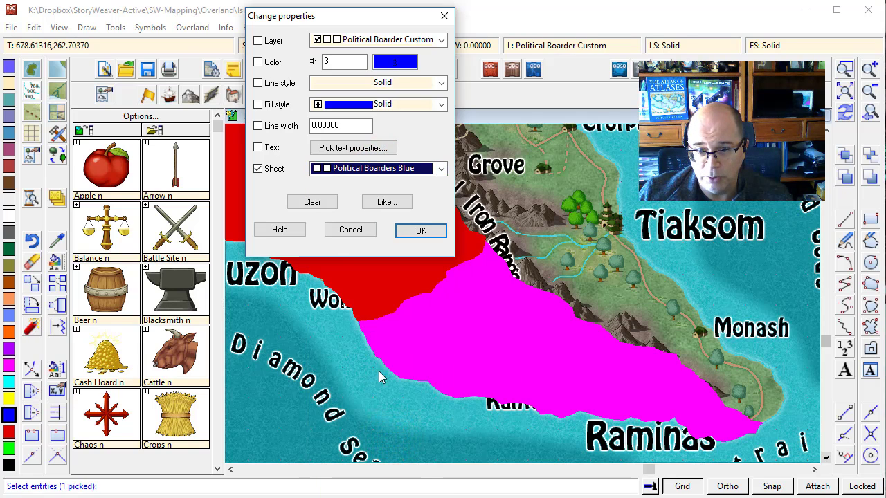
pyautogui.click(415, 229)
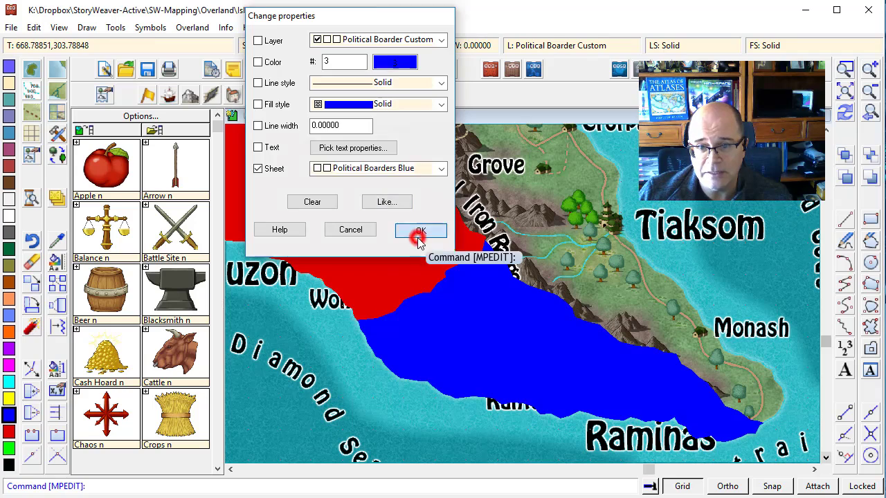
pyautogui.click(848, 114)
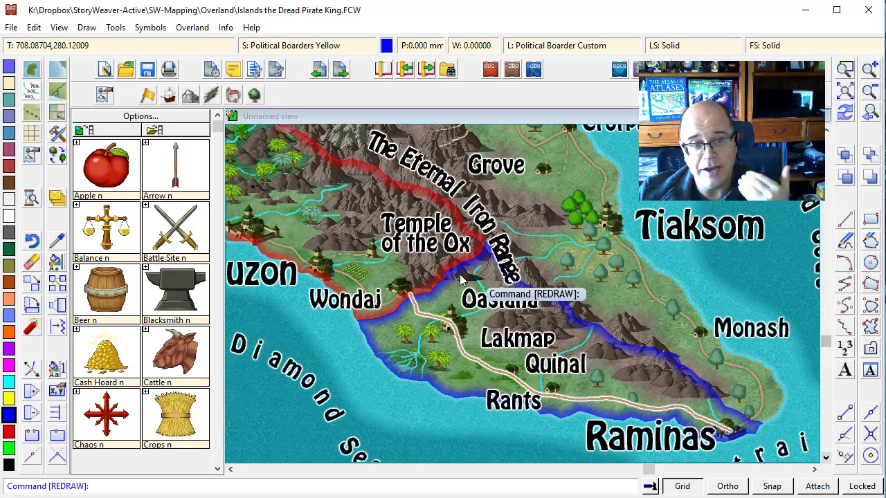
# Step: Create a custom drawing tool named "Terrain Default, Political Red" from the Terrain Default, Political Boarder tool
pyautogui.click(59, 119)
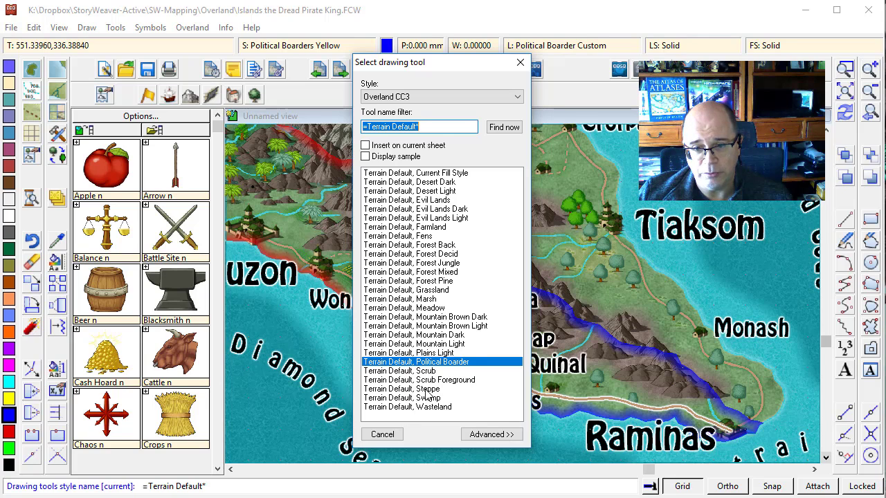
pyautogui.click(484, 434)
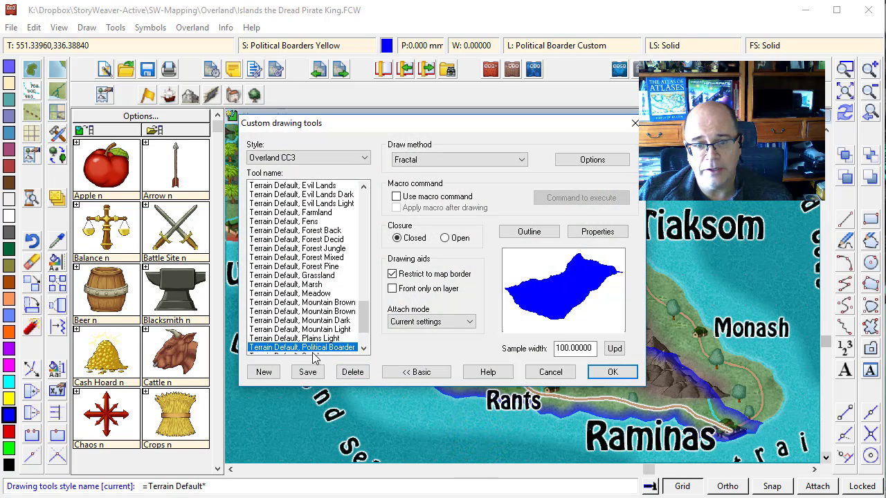
pyautogui.click(264, 373)
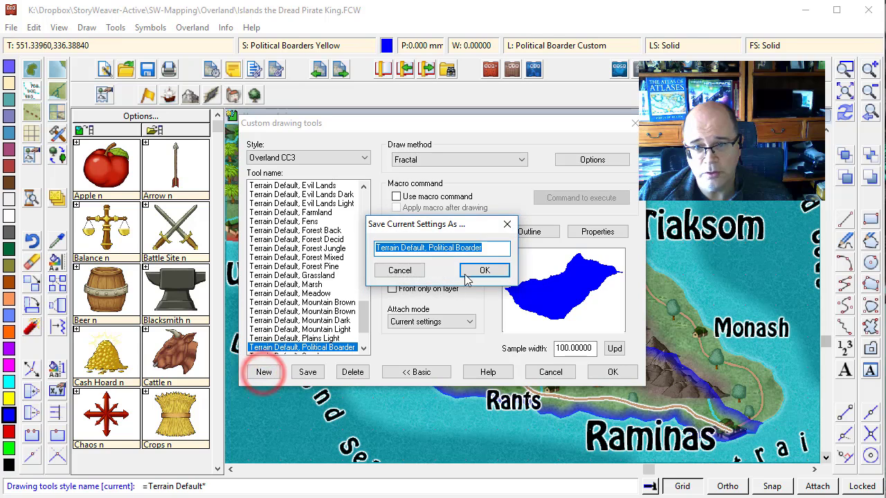
pyautogui.doubleClick(471, 247)
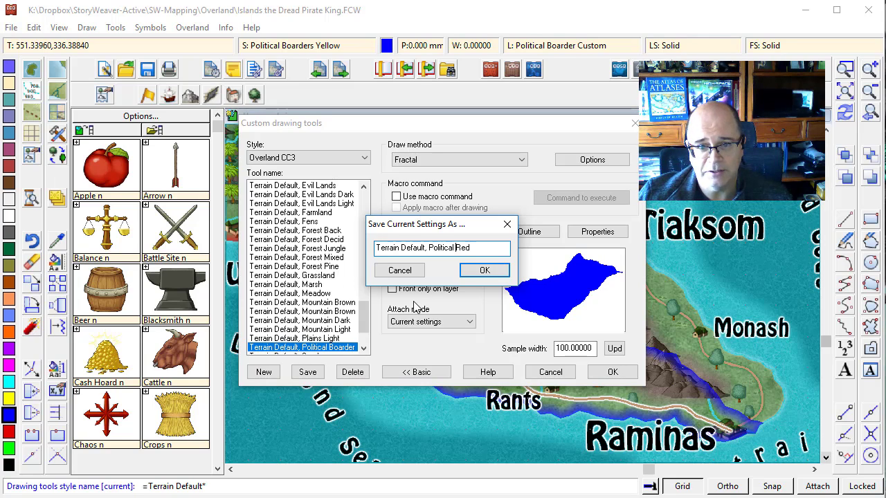
pyautogui.click(475, 272)
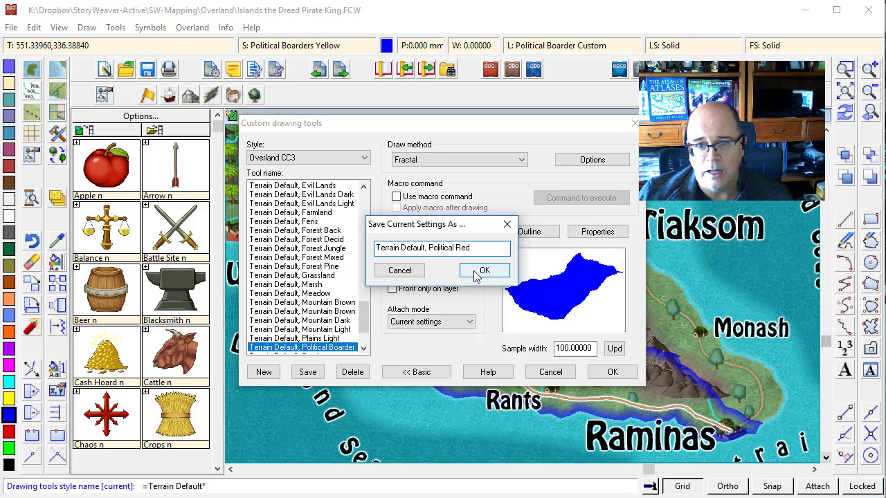
pyautogui.click(476, 272)
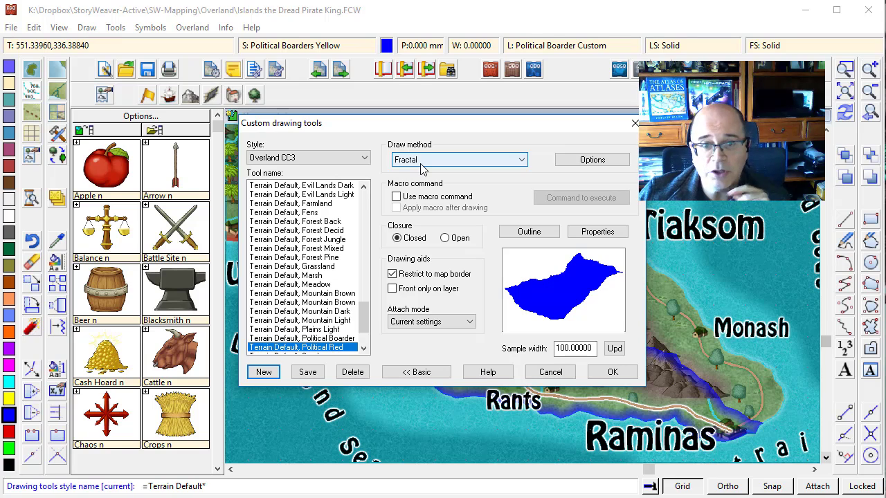
# Step: Turn off the current color option for the Political Red tool and set its fixed color to red, color 2
pyautogui.click(597, 232)
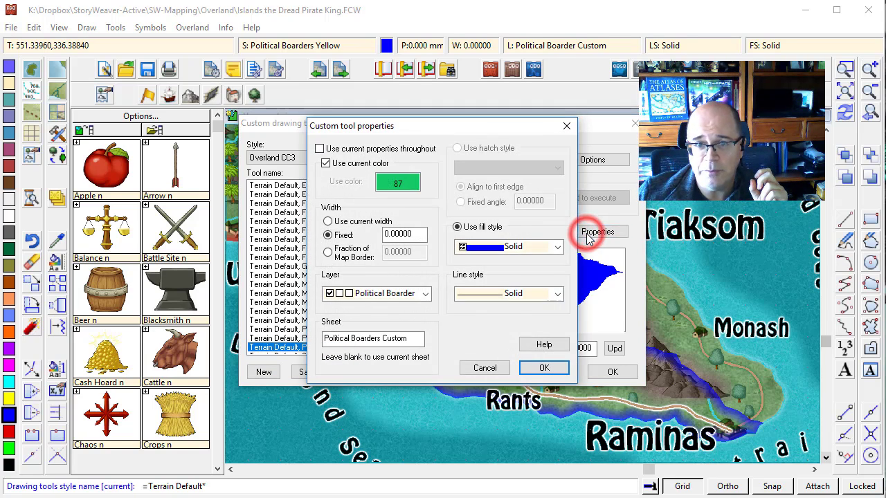
pyautogui.click(375, 167)
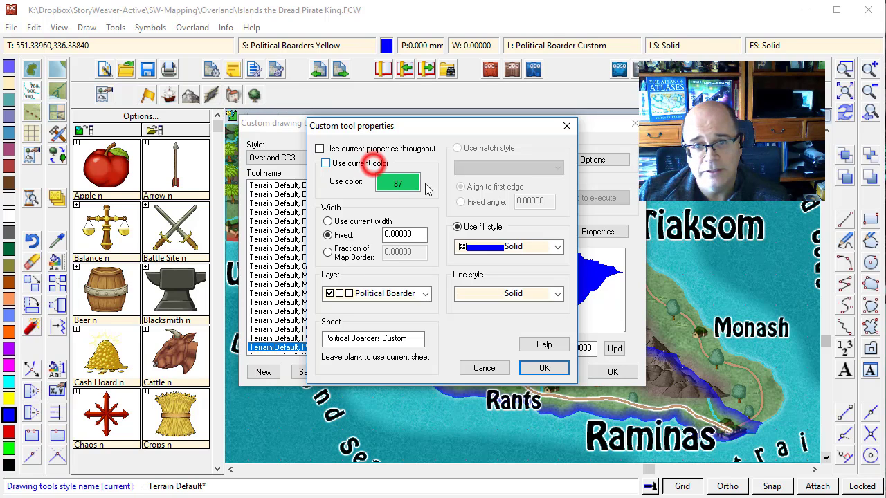
pyautogui.click(391, 184)
pyautogui.click(342, 174)
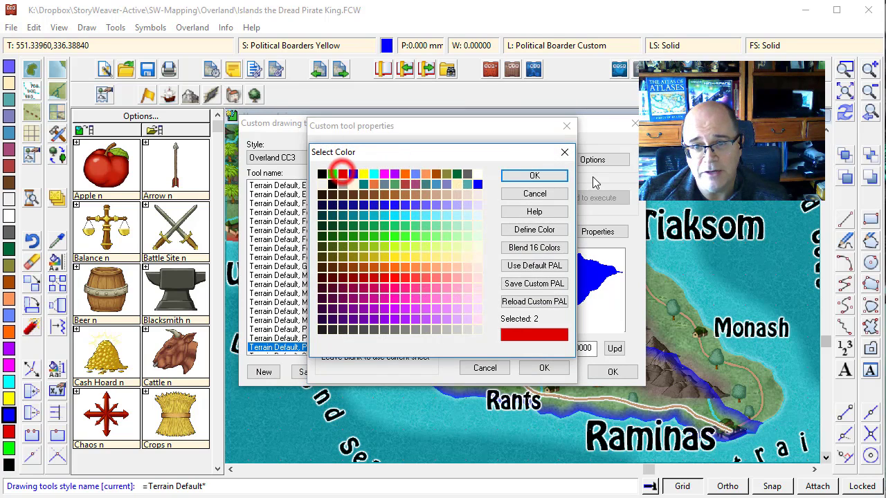
pyautogui.click(532, 174)
pyautogui.click(542, 370)
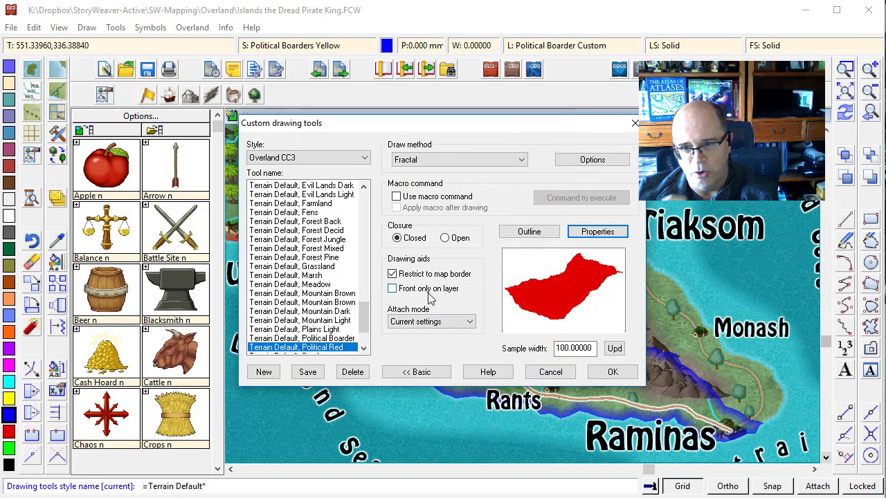
# Step: Set the Political Red tool's sheet to Political Boarders Red and save the tool
pyautogui.click(608, 236)
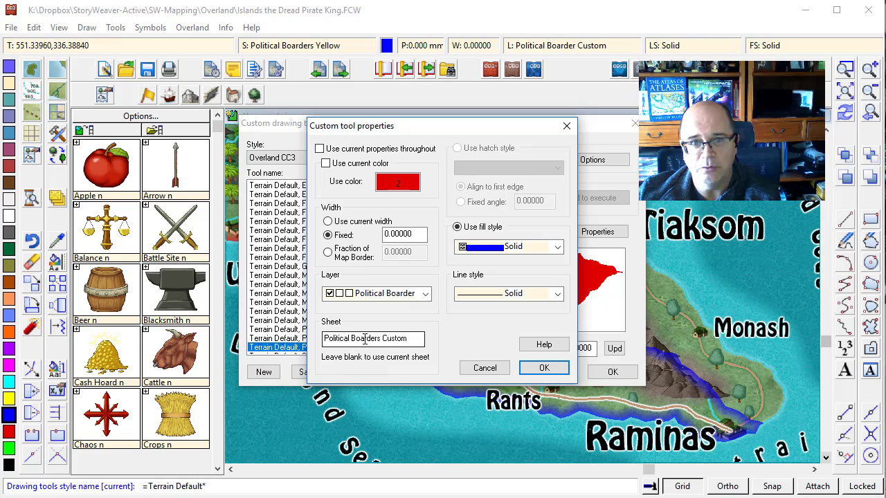
pyautogui.doubleClick(413, 339)
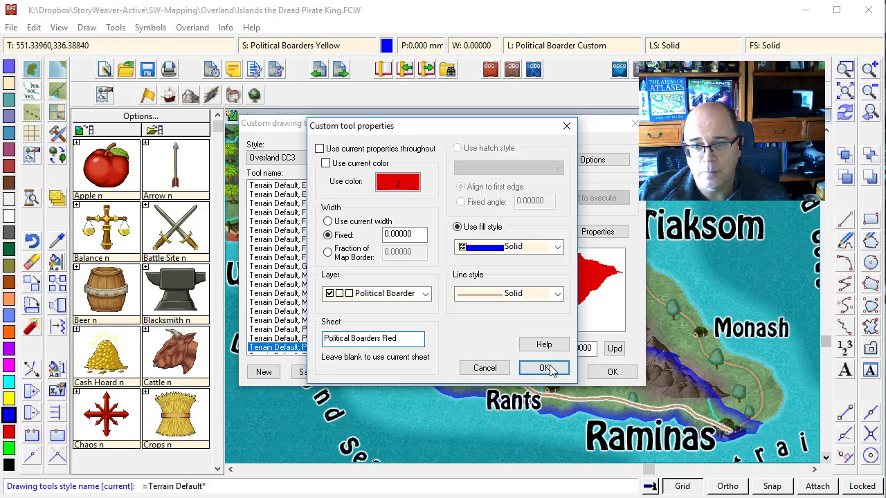
pyautogui.click(546, 368)
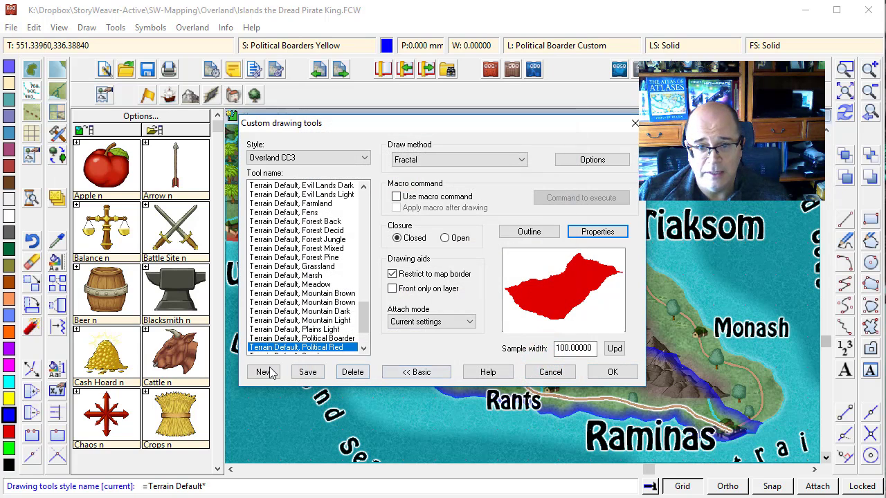
pyautogui.click(310, 373)
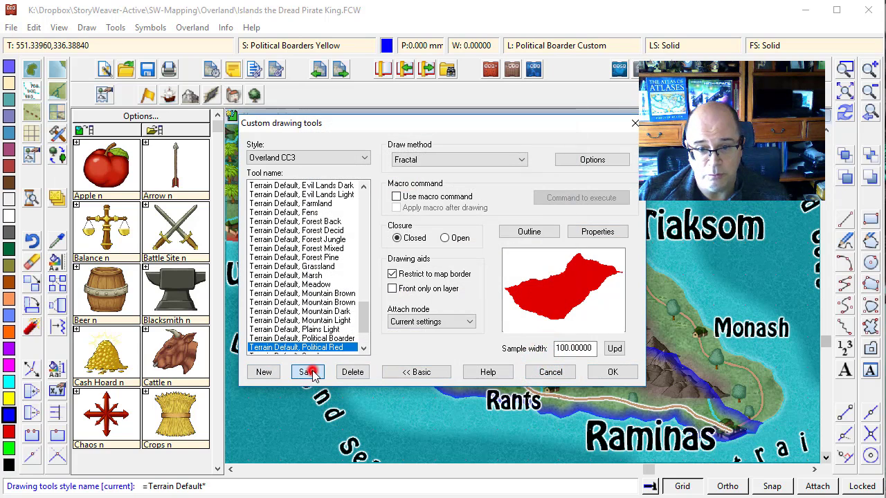
# Step: Create another drawing tool from Political Red, named "Terrain Default, Political Blue"
pyautogui.click(266, 373)
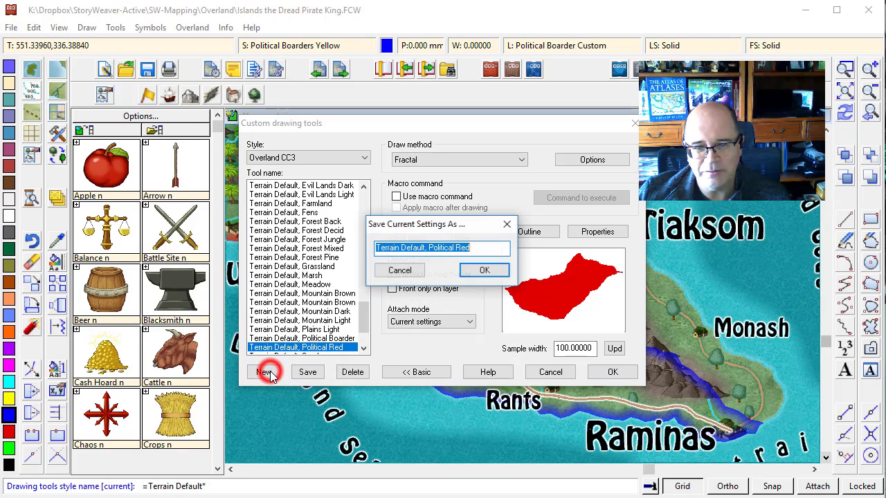
pyautogui.doubleClick(462, 247)
pyautogui.write('Blu')
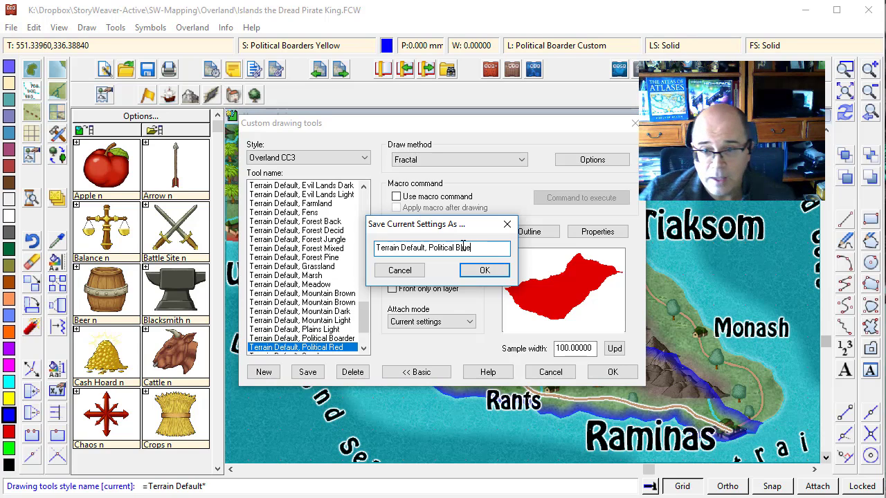
pyautogui.click(467, 272)
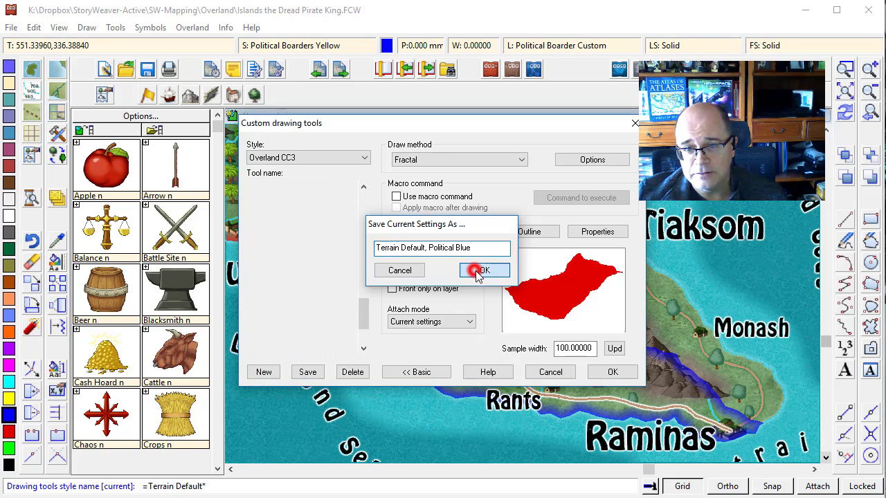
# Step: Set the Political Blue tool's color to blue, color 3, and its sheet to Political Boarders Blue
pyautogui.click(595, 232)
pyautogui.click(398, 181)
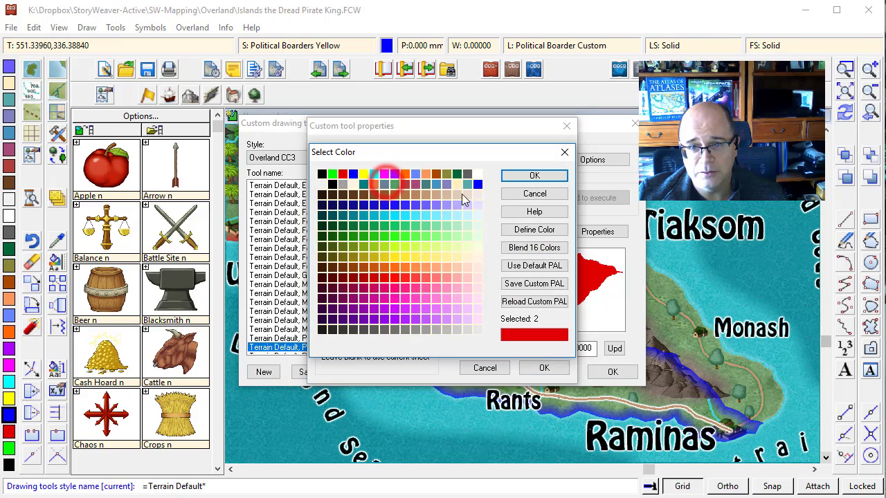
pyautogui.click(478, 184)
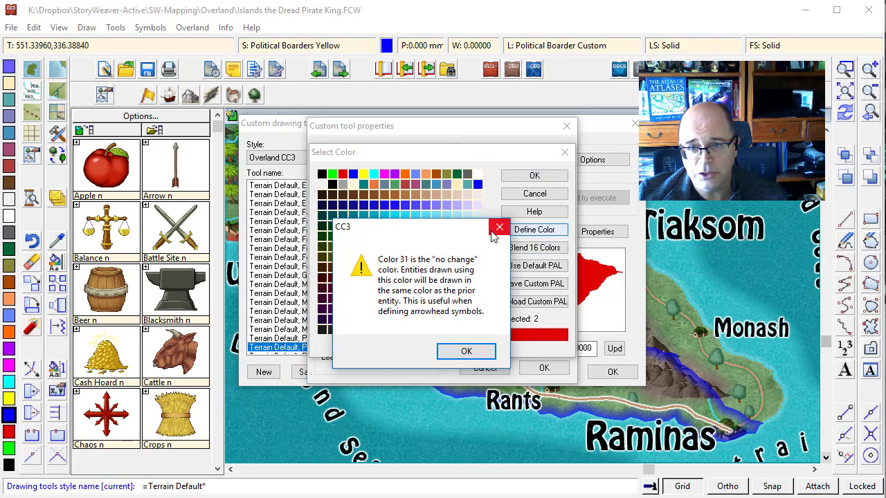
pyautogui.click(496, 228)
pyautogui.click(353, 173)
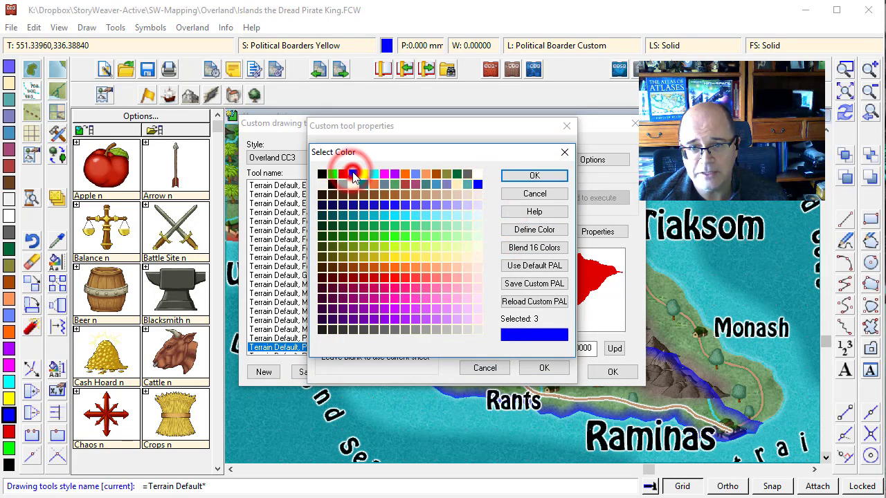
pyautogui.click(534, 175)
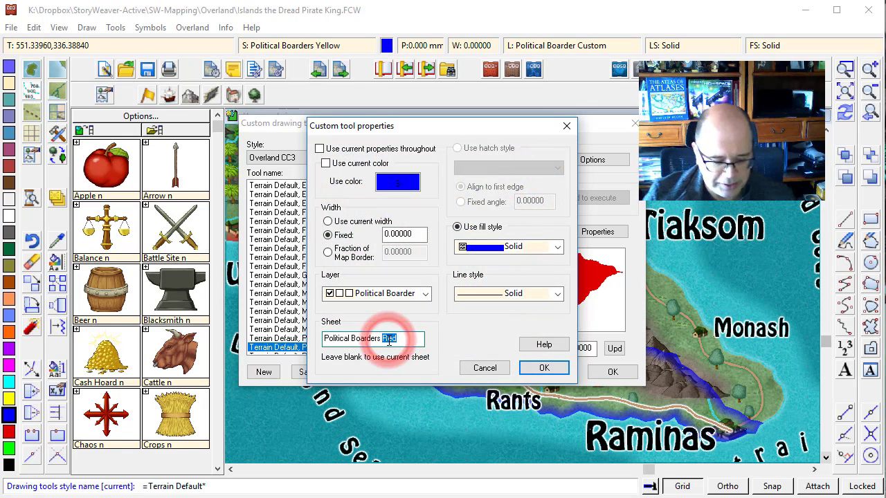
pyautogui.write('Blu')
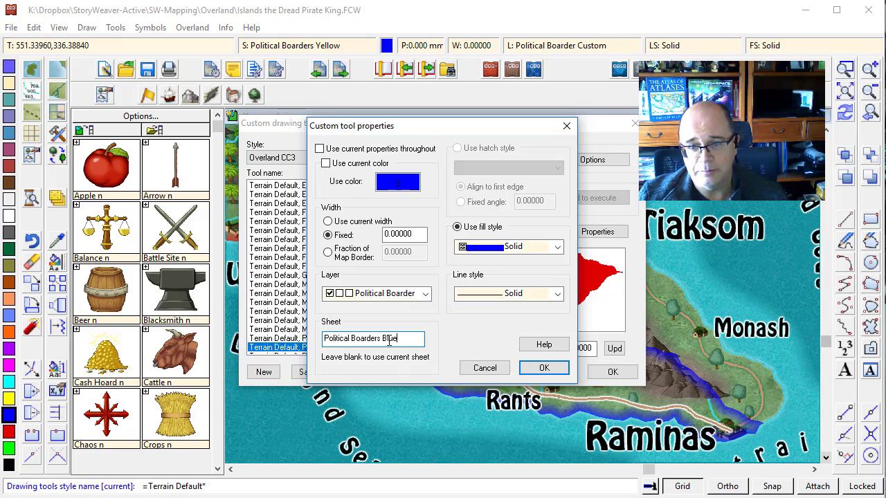
pyautogui.write('e')
pyautogui.press('Return')
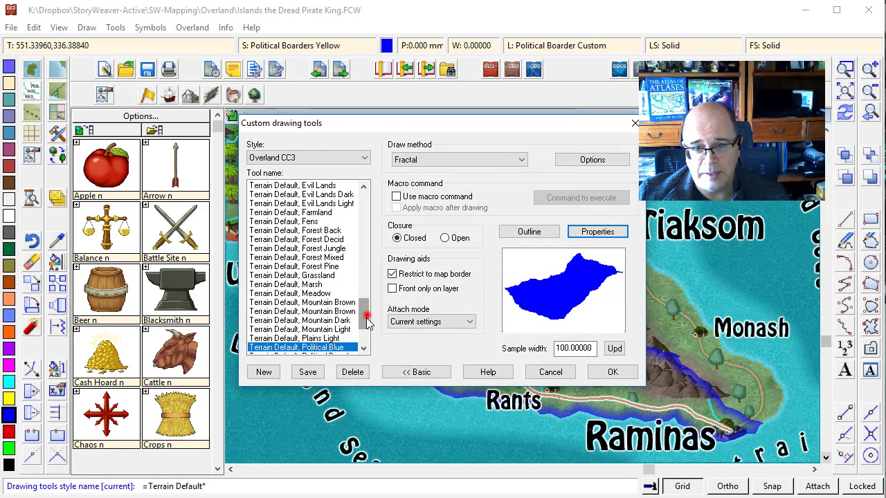
# Step: Save the Political Blue tool and create another drawing tool from it, named "Terrain Default, Political Yellow"
pyautogui.moveTo(367, 319); pyautogui.dragTo(359, 345)
pyautogui.click(304, 373)
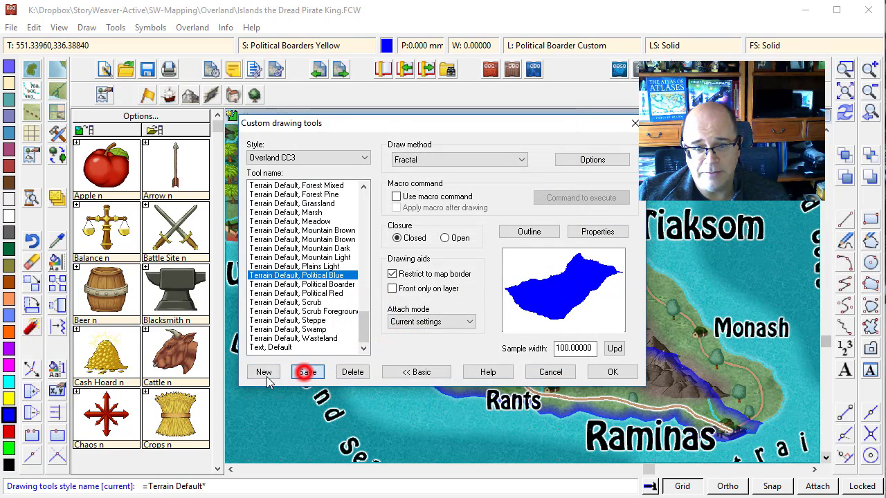
pyautogui.click(265, 377)
pyautogui.click(469, 248)
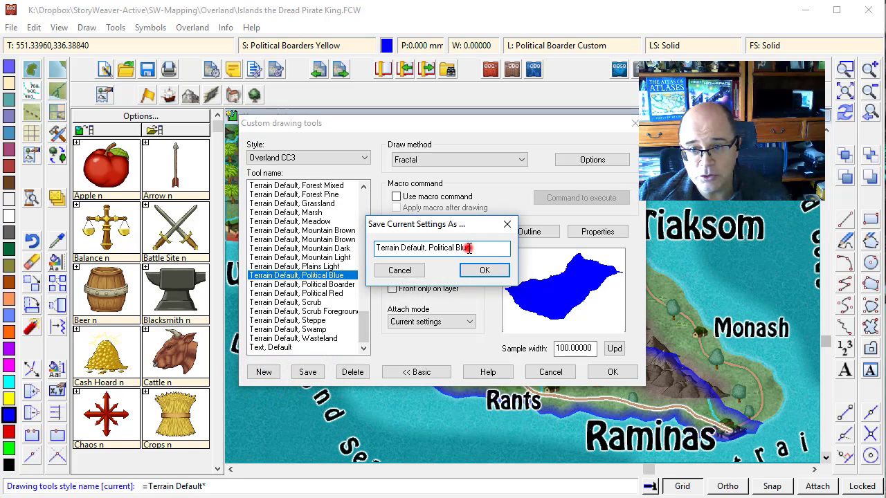
pyautogui.press('BackSpace')
pyautogui.press('BackSpace')
pyautogui.press('BackSpace')
pyautogui.press('BackSpace')
pyautogui.write('Yello')
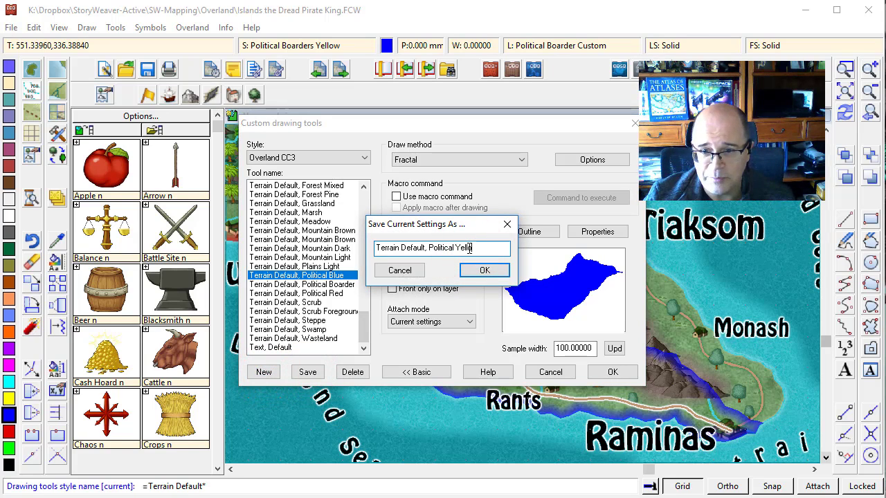
pyautogui.write('w')
pyautogui.press('Return')
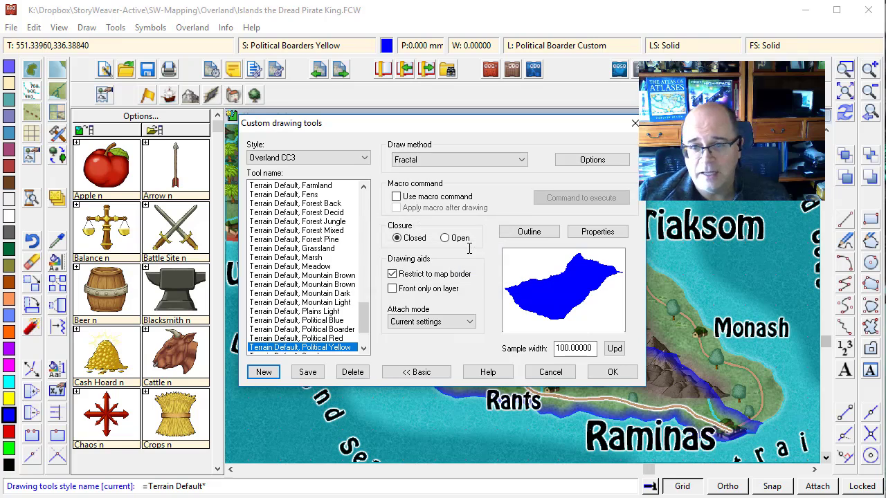
# Step: Set the Political Yellow tool's color to yellow, color 134, and its sheet to Political Boarders Yellow
pyautogui.click(597, 231)
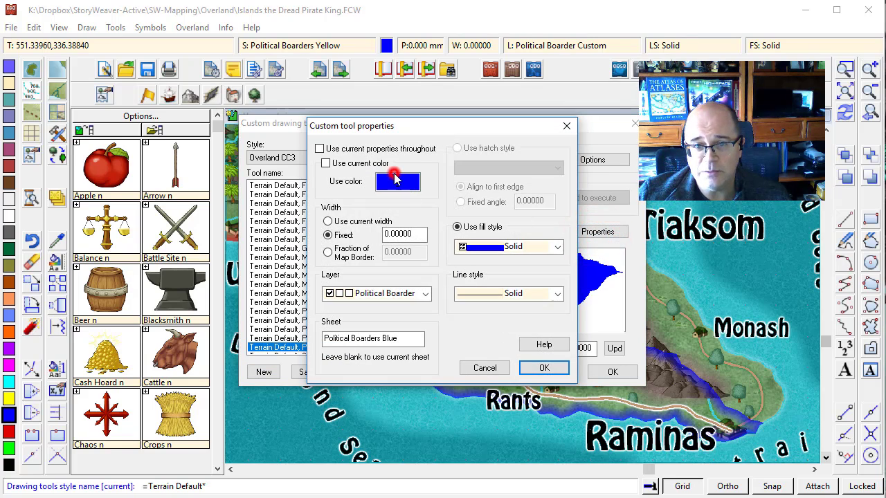
pyautogui.click(397, 182)
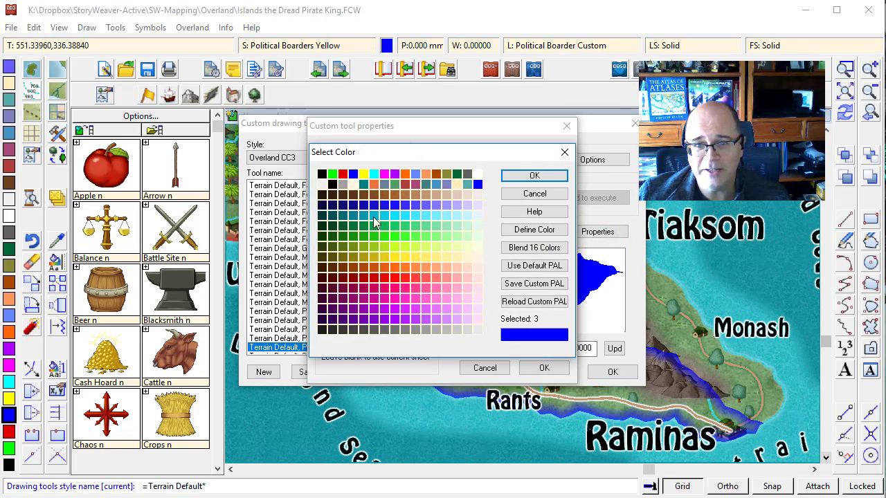
pyautogui.click(396, 257)
pyautogui.click(383, 267)
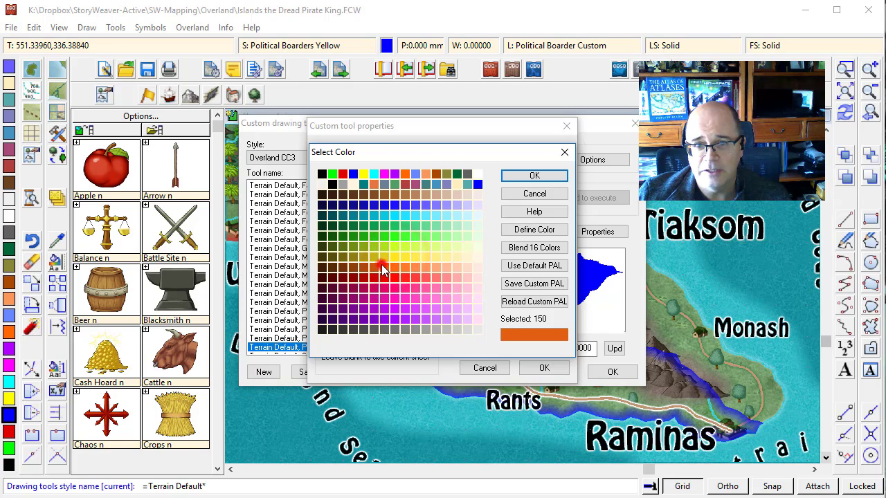
pyautogui.click(392, 257)
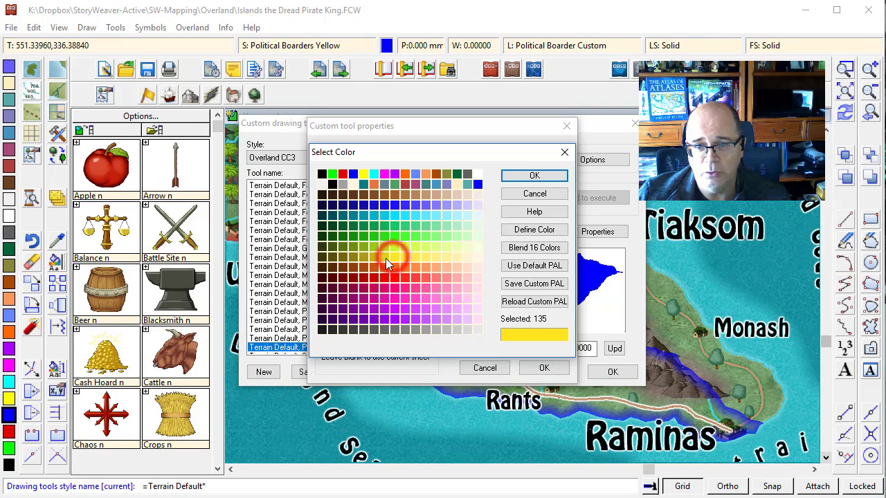
pyautogui.click(385, 257)
pyautogui.click(534, 175)
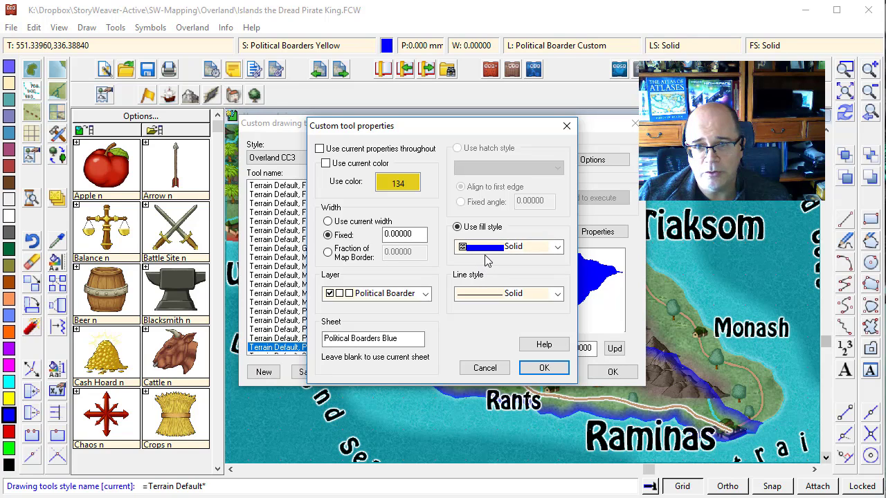
pyautogui.doubleClick(392, 338)
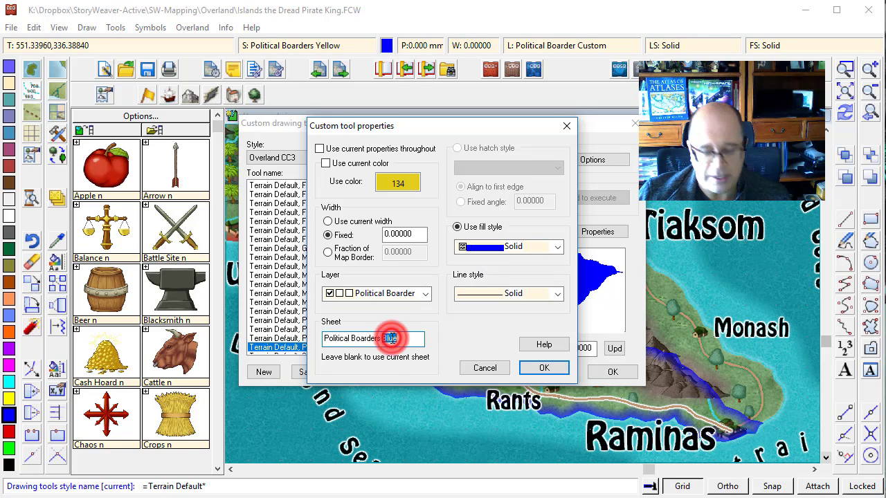
pyautogui.write('Yellow')
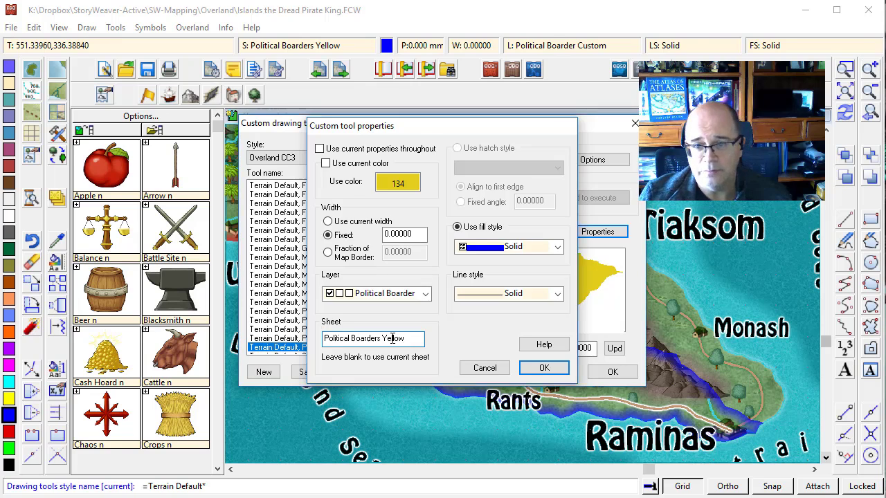
pyautogui.press('Return')
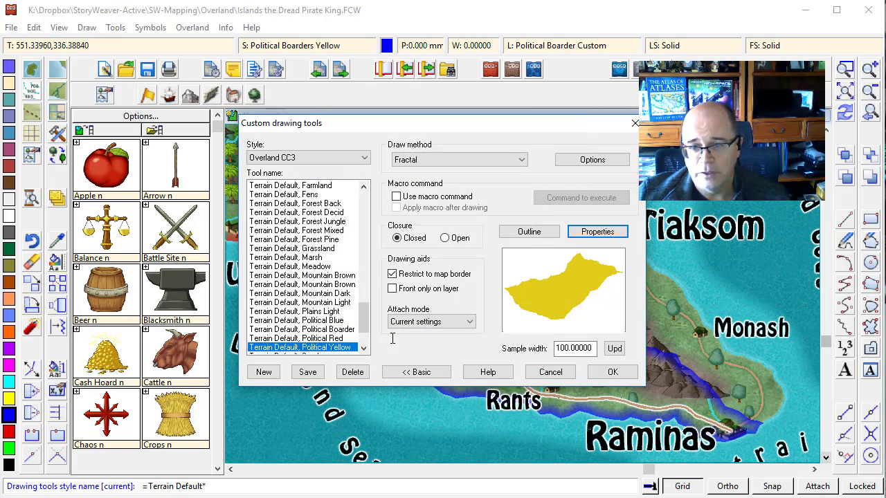
# Step: Save the Political Yellow tool's settings, leave the tool editor, and save the map
pyautogui.click(612, 375)
pyautogui.click(387, 332)
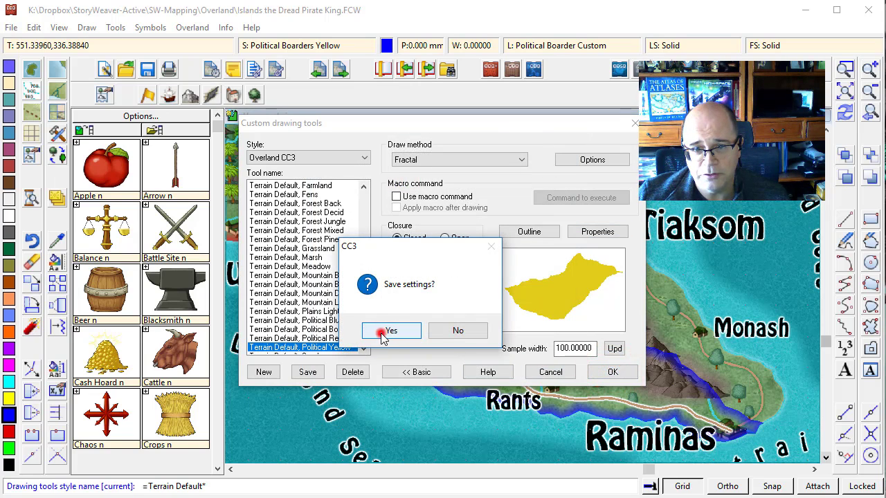
pyautogui.click(391, 331)
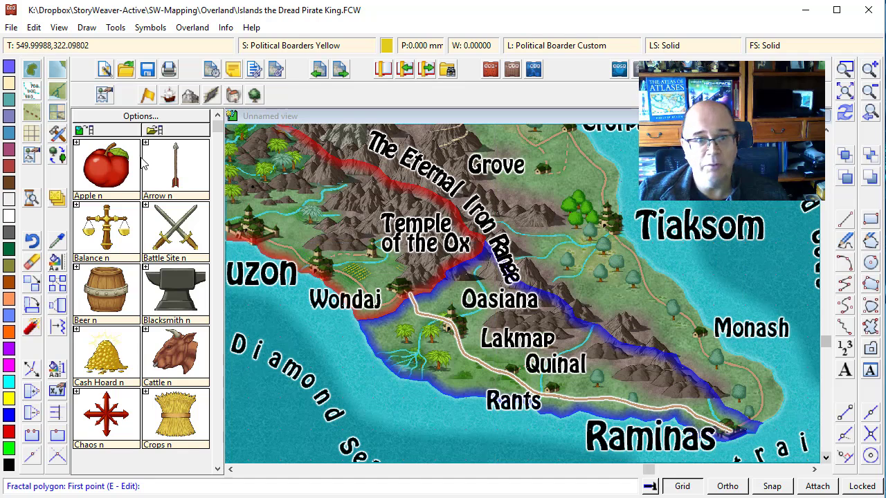
pyautogui.click(148, 72)
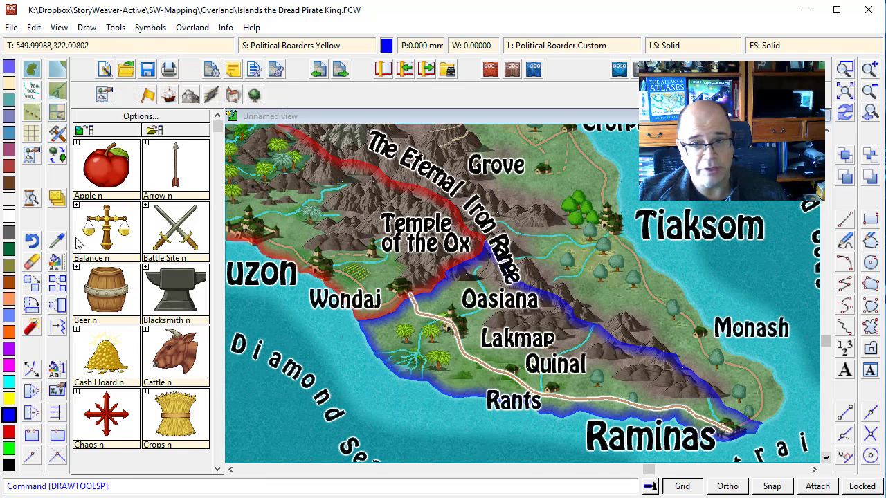
# Step: Start a Political Yellow polygon east of the Eternal Iron Range and trace the blue border from its northern corner to the tip near Raminas
pyautogui.click(59, 113)
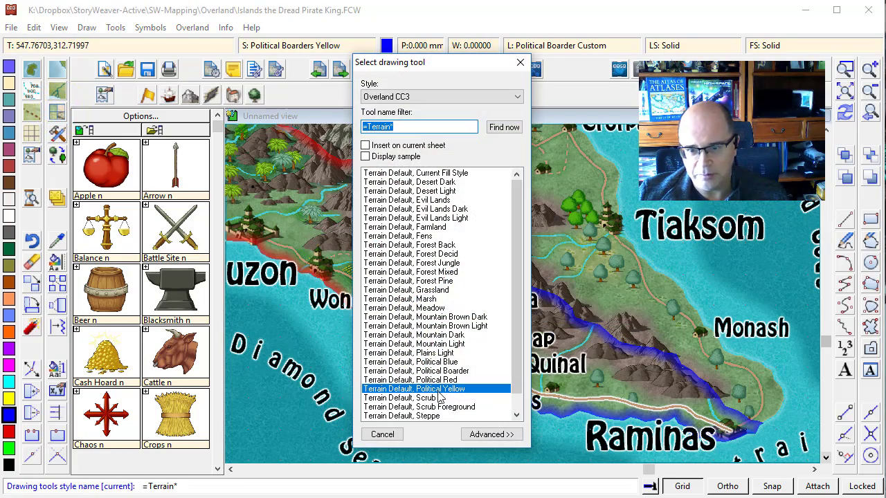
pyautogui.doubleClick(439, 391)
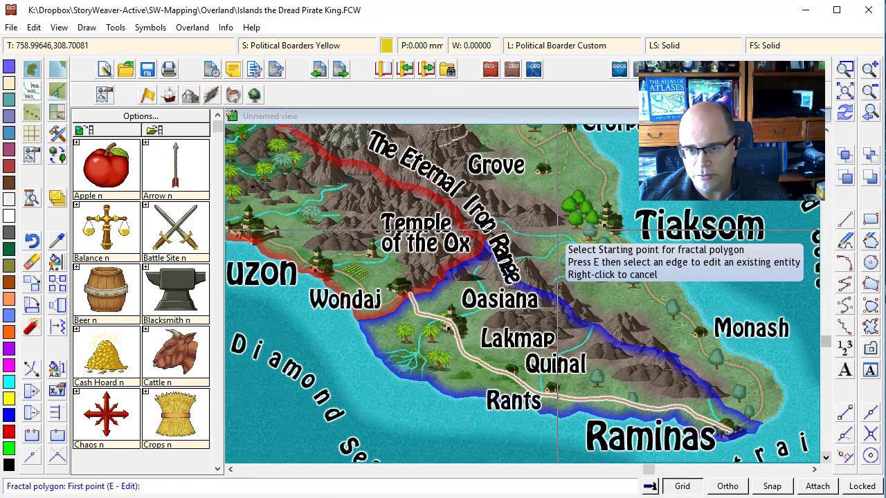
pyautogui.click(557, 233)
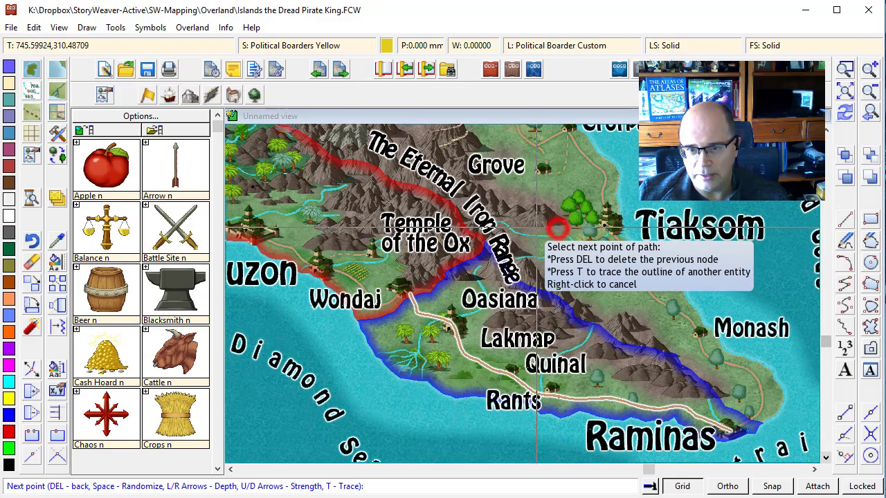
pyautogui.click(524, 238)
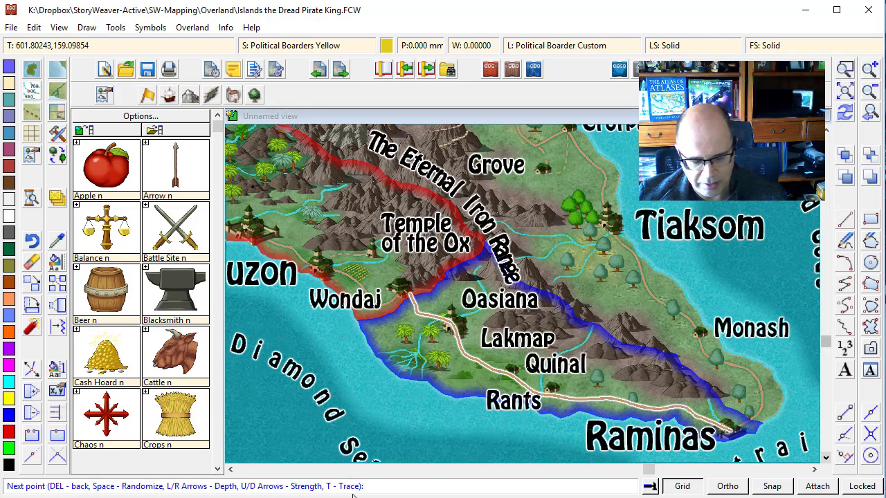
pyautogui.press('t')
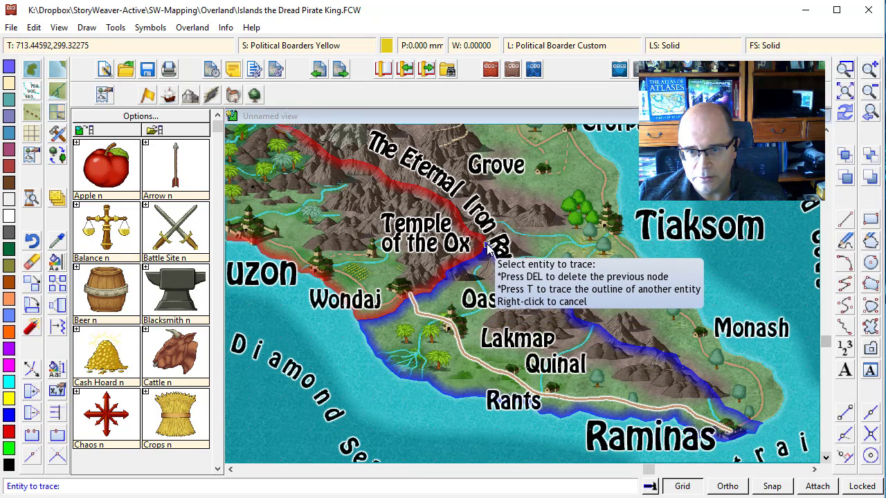
pyautogui.click(552, 308)
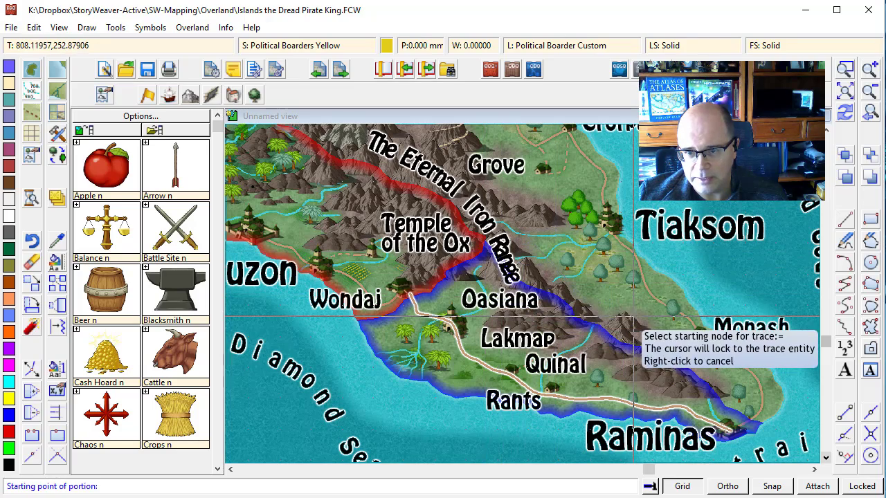
pyautogui.click(489, 242)
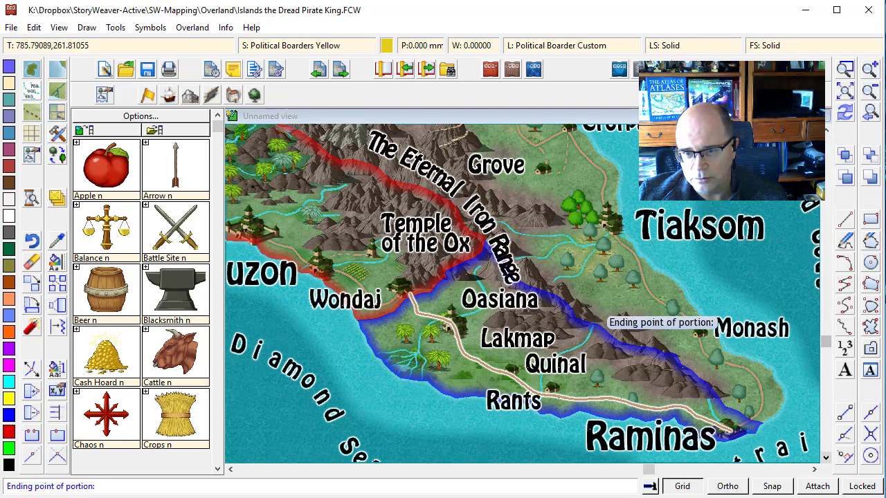
pyautogui.click(760, 419)
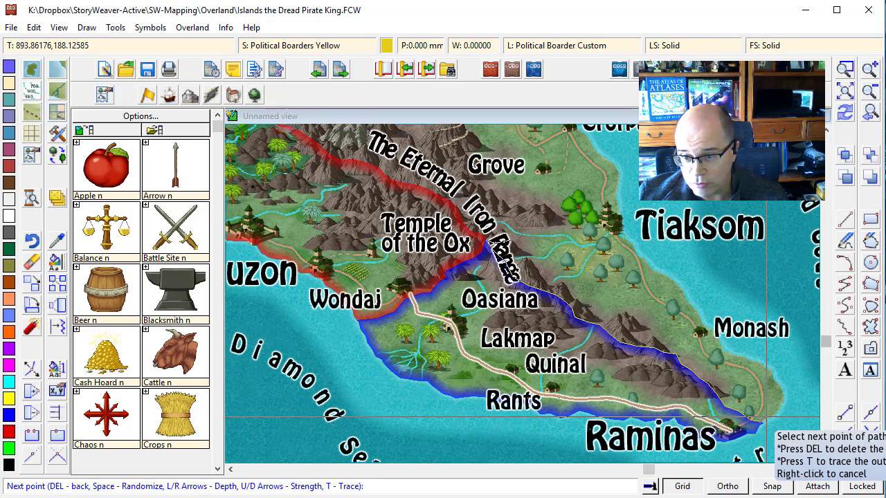
# Step: Trace the east coast from the Raminas tip north past Tiaksom, finish the yellow polygon near the mountains, and redraw the map
pyautogui.press('t')
pyautogui.click(764, 367)
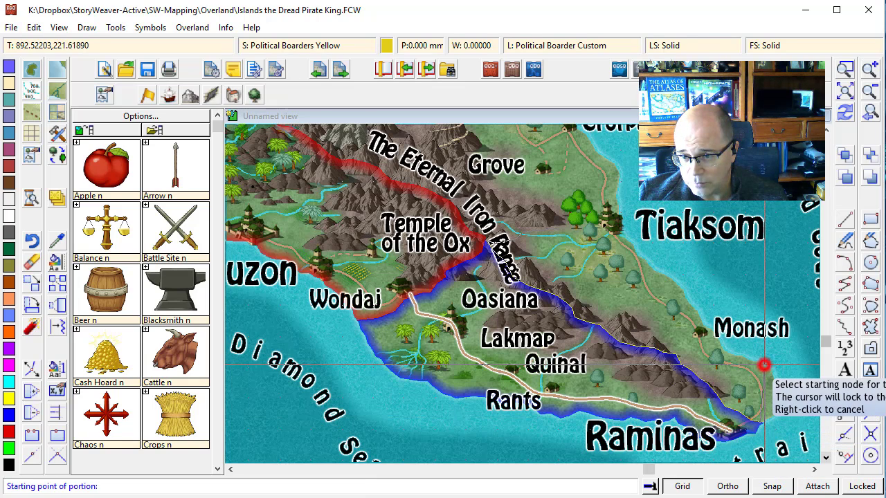
pyautogui.click(762, 420)
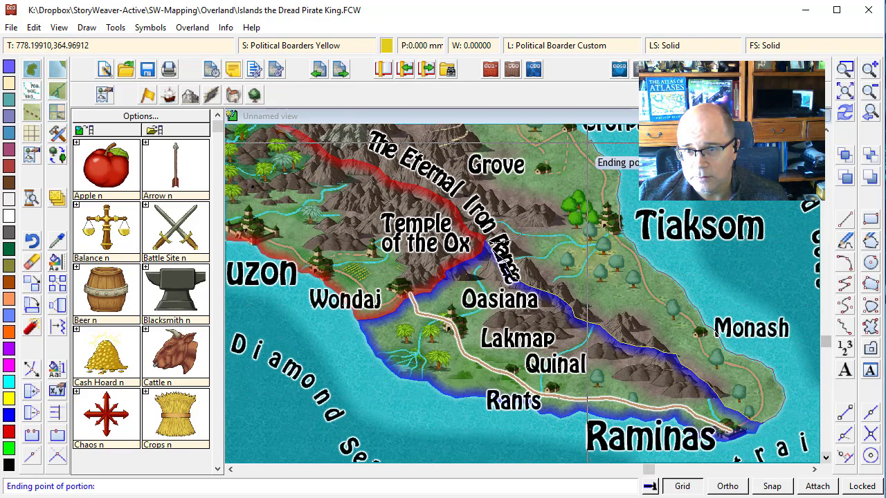
pyautogui.click(587, 140)
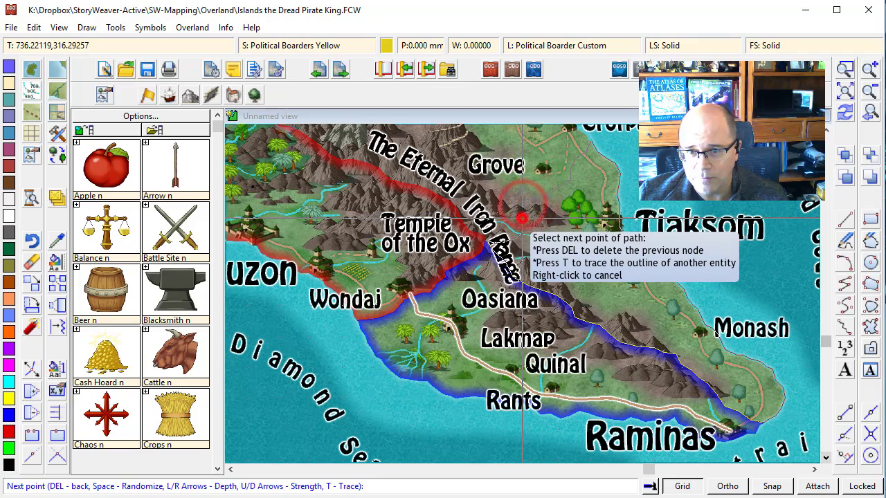
pyautogui.click(523, 202)
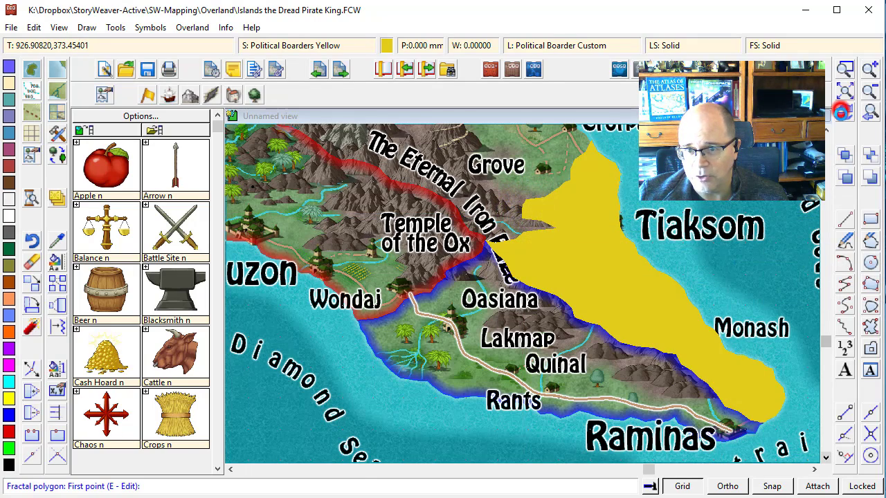
pyautogui.click(843, 112)
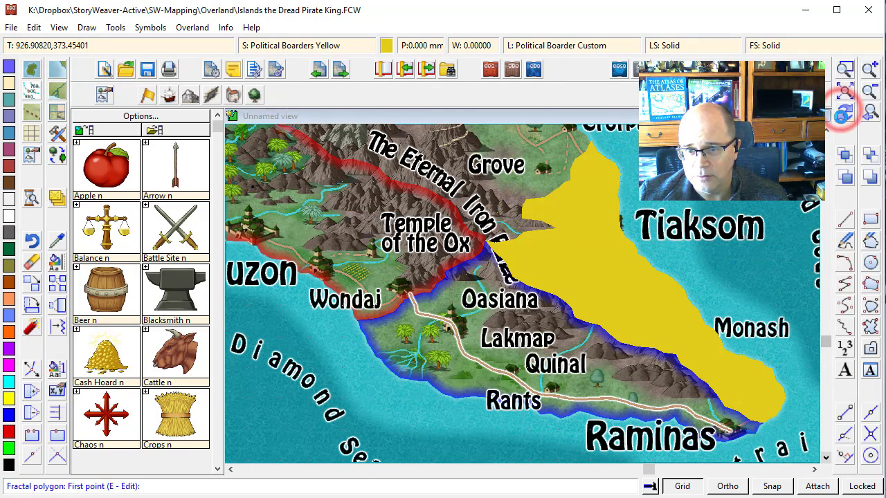
pyautogui.click(869, 92)
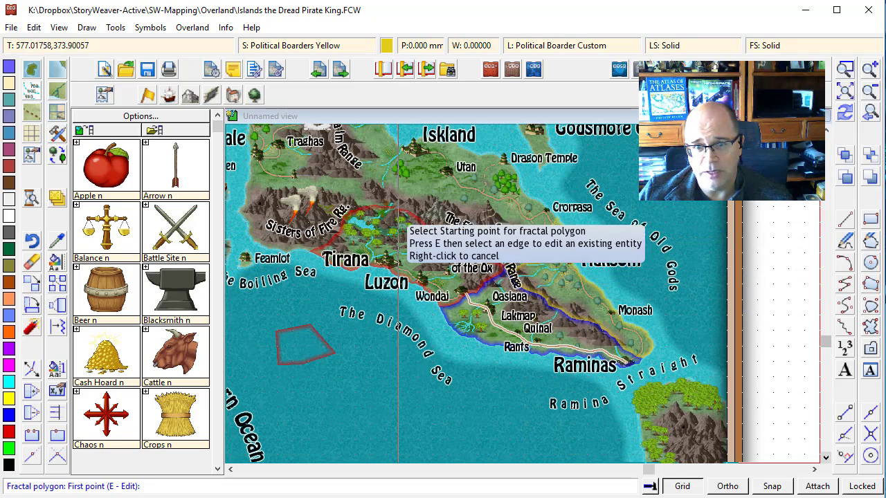
# Step: Create a new drawing tool named Terrain Default, Political Green from the Political Yellow tool, without saving changes to the Scrub Foreground tool
pyautogui.click(56, 116)
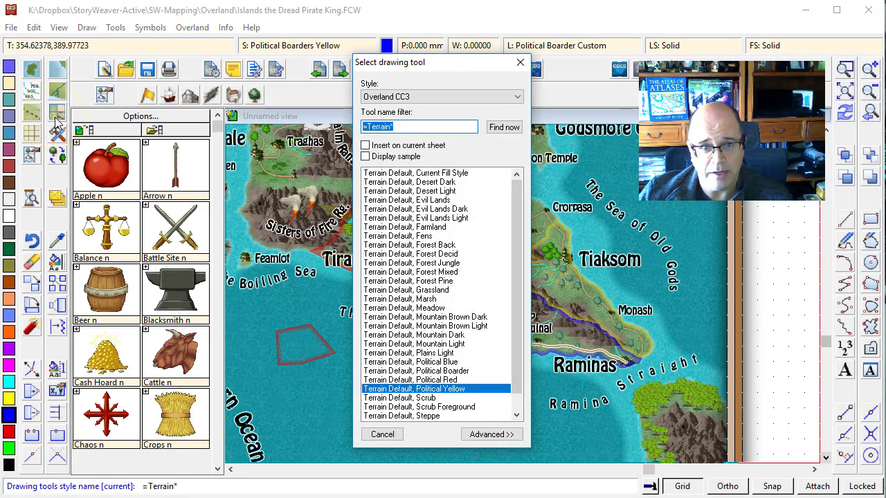
pyautogui.click(487, 436)
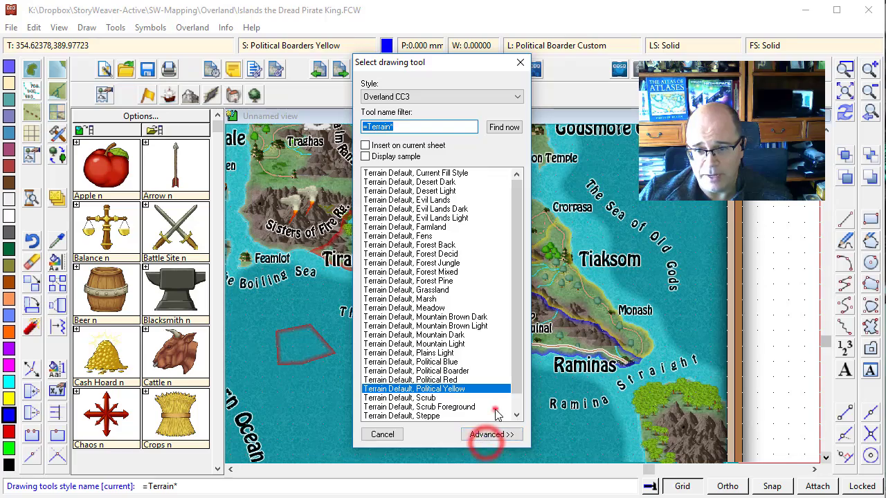
pyautogui.click(55, 115)
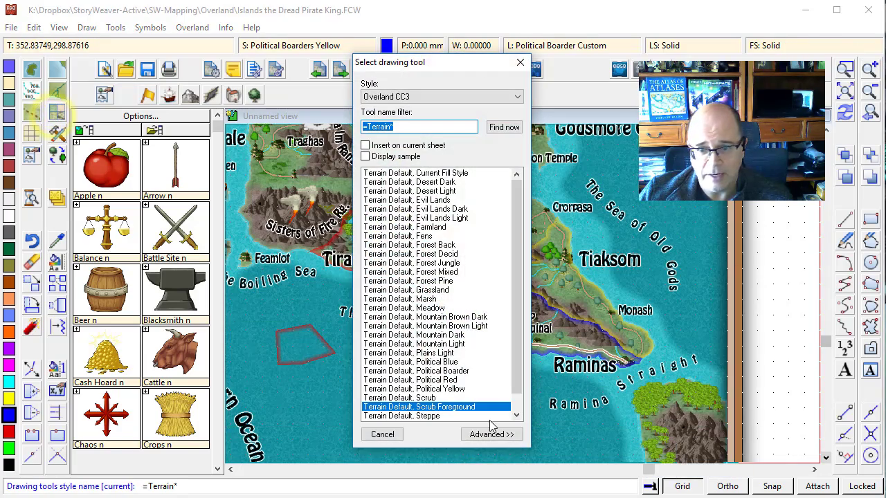
pyautogui.click(485, 434)
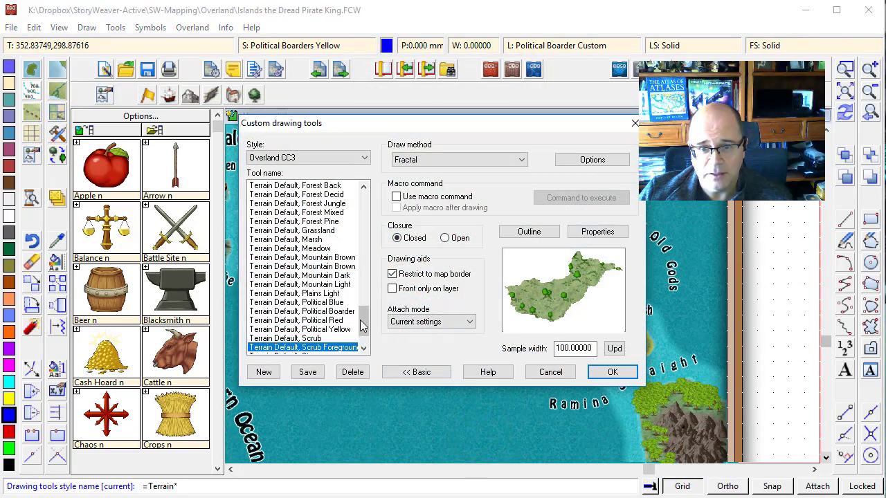
pyautogui.moveTo(360, 325); pyautogui.dragTo(361, 346)
pyautogui.click(341, 293)
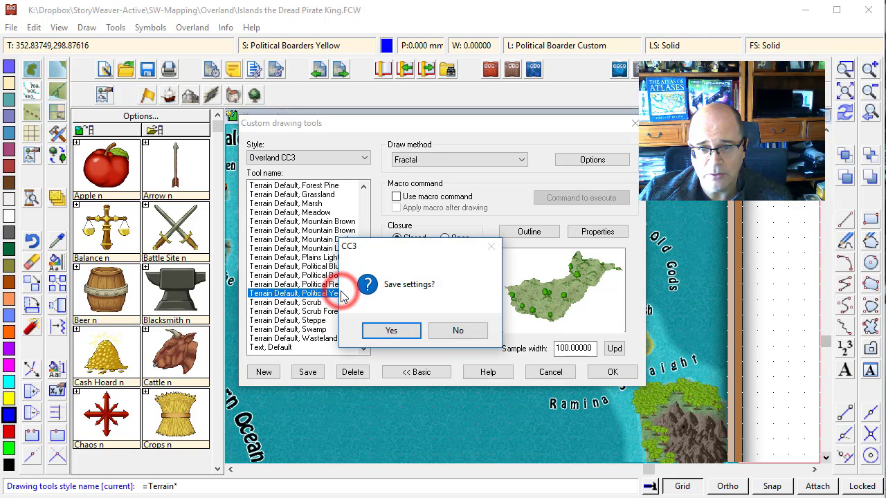
pyautogui.click(458, 331)
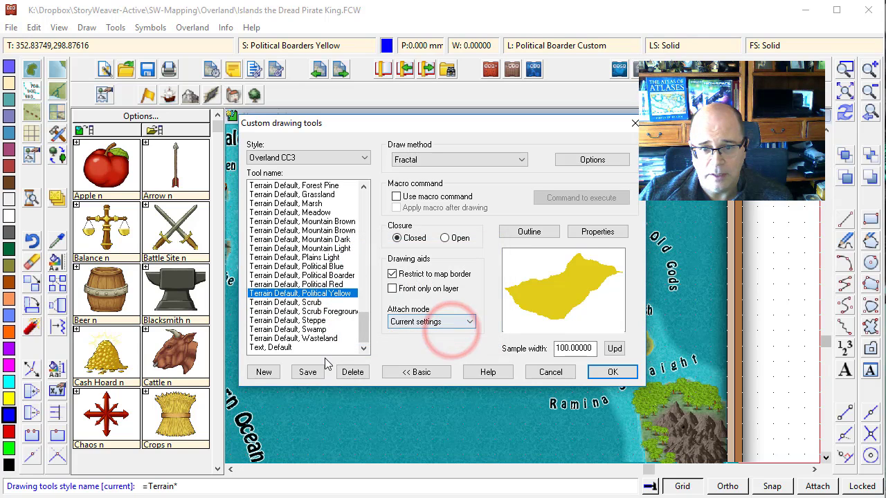
pyautogui.click(265, 373)
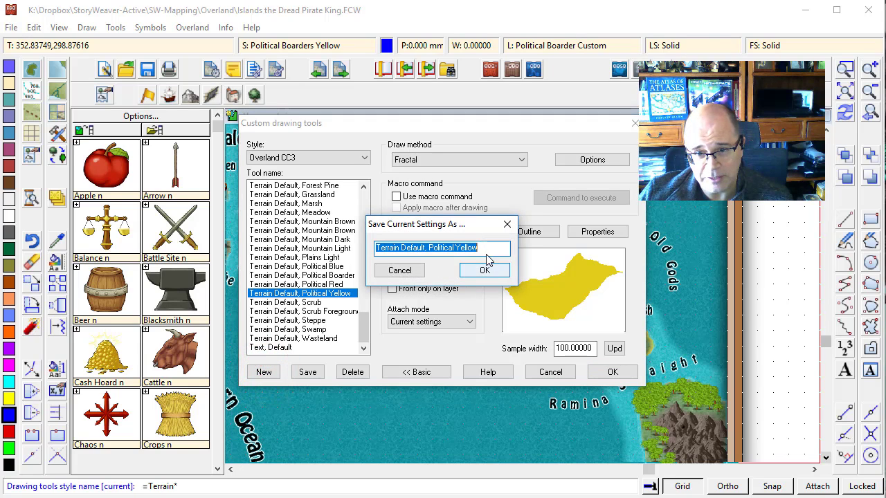
pyautogui.click(471, 248)
pyautogui.doubleClick(470, 248)
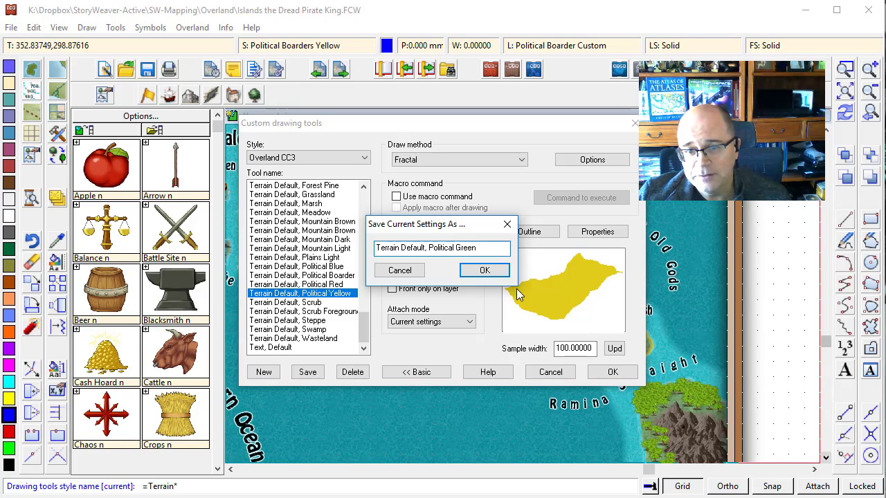
pyautogui.click(487, 270)
# Step: Set the Political Green tool's color to green, color 101, and its sheet to Political Boarders Green, and save the tool settings
pyautogui.click(597, 232)
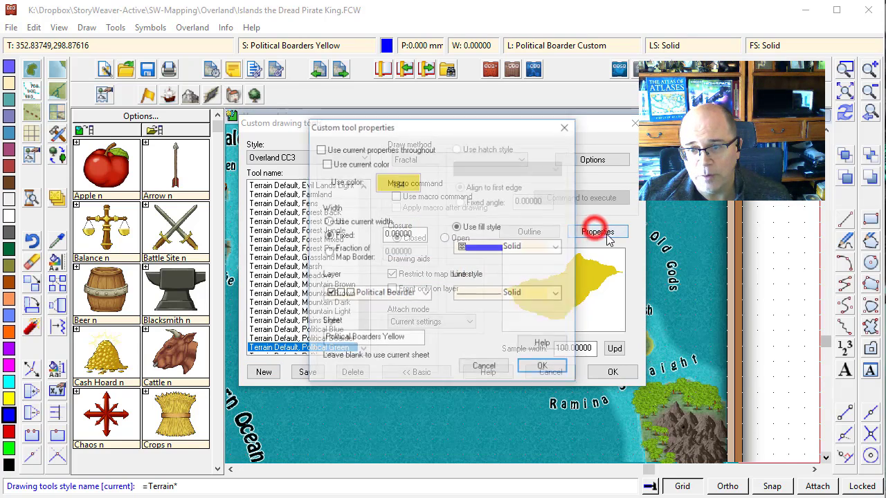
pyautogui.click(393, 185)
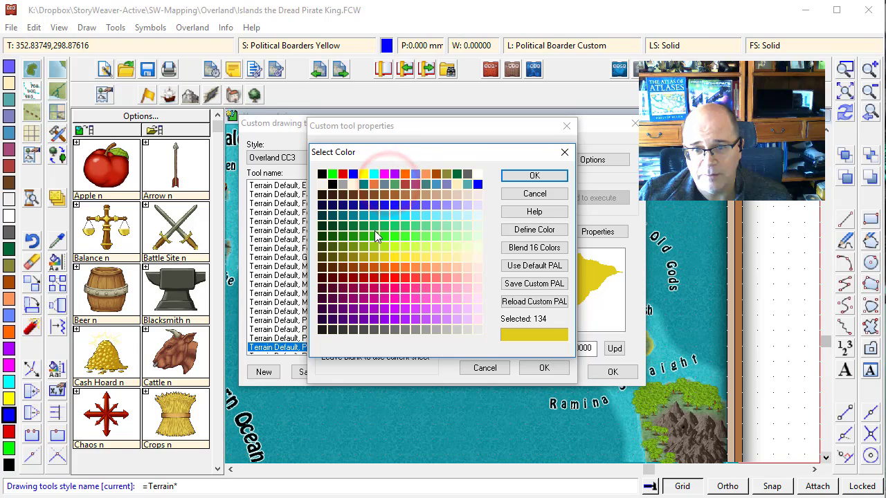
pyautogui.click(372, 239)
pyautogui.click(532, 175)
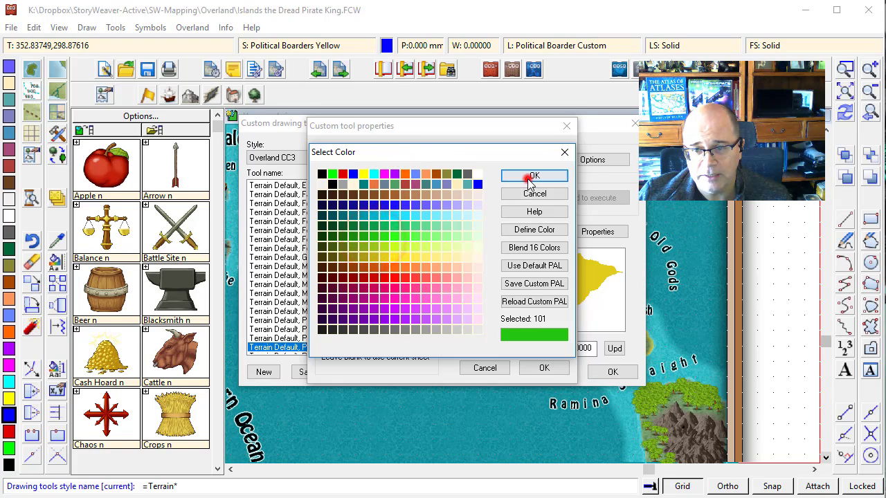
pyautogui.doubleClick(395, 338)
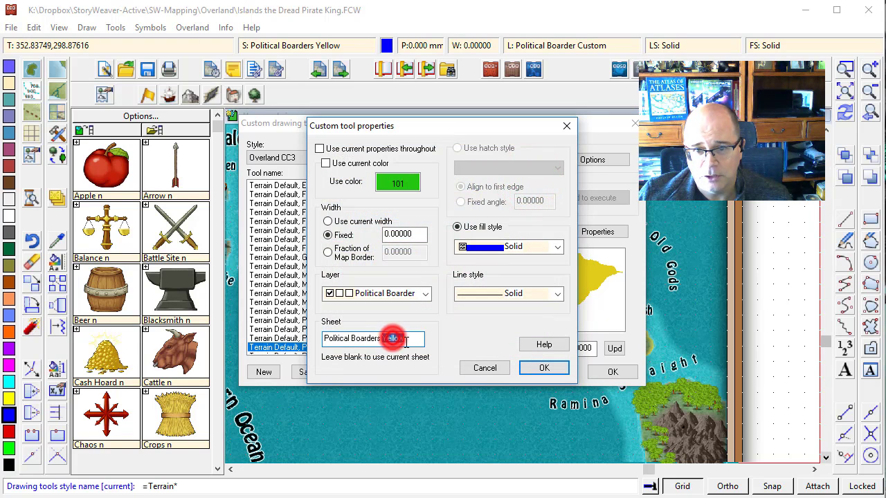
pyautogui.write('Green')
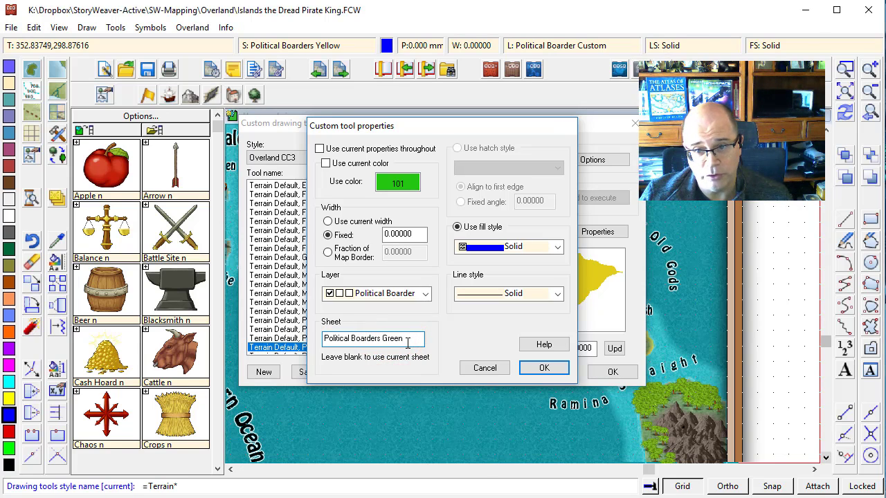
pyautogui.press('Return')
pyautogui.click(612, 372)
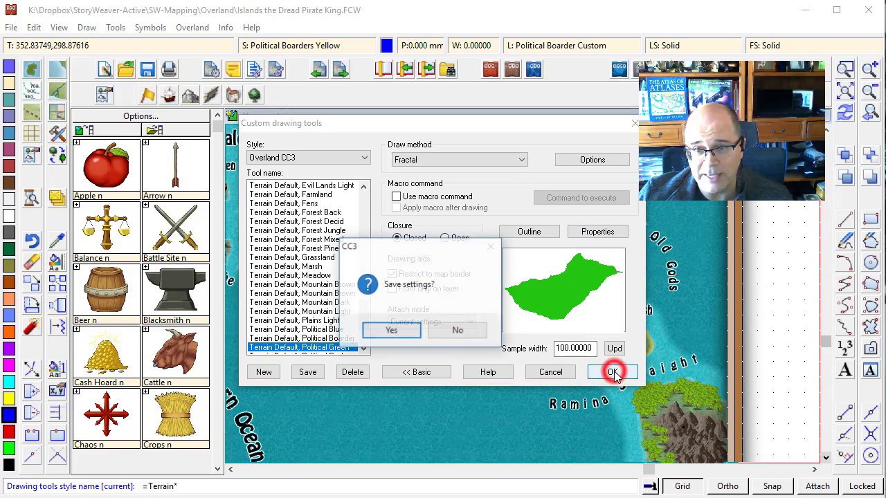
pyautogui.click(407, 332)
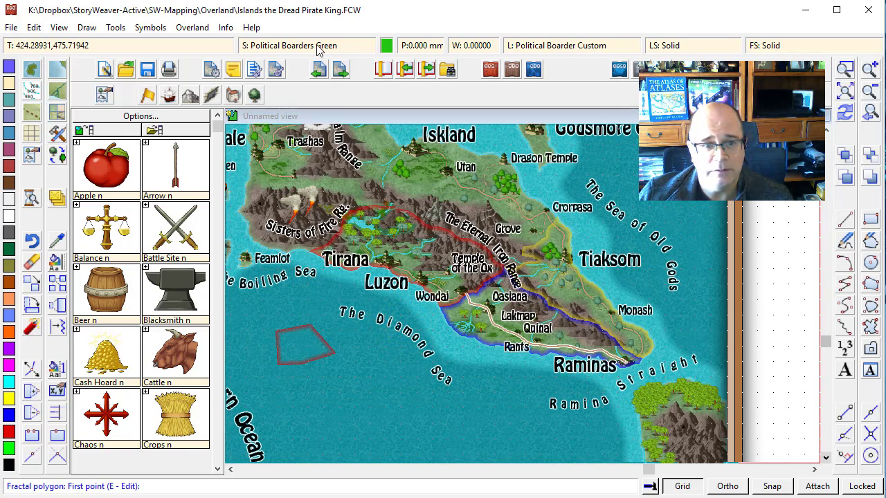
# Step: Select the Political Boarders Green sheet and move it up to just above the Political Boarders Yellow sheet
pyautogui.click(55, 202)
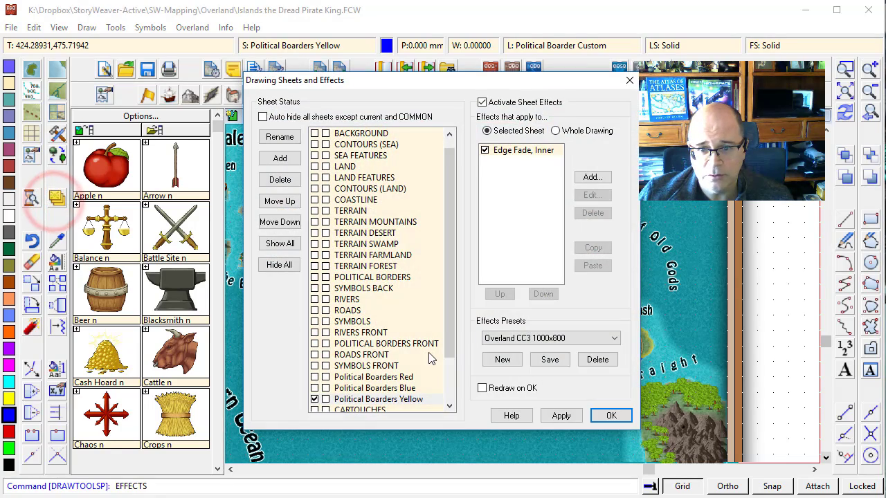
pyautogui.scroll(-2, 423, 359)
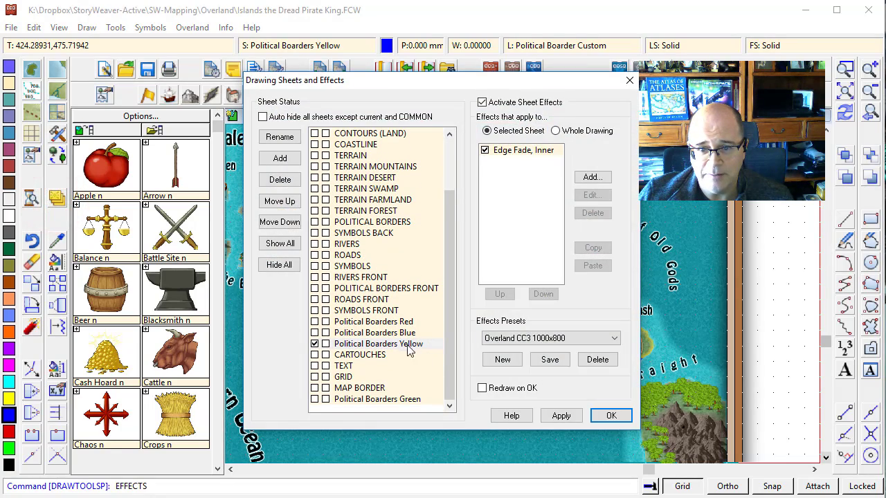
pyautogui.click(382, 390)
pyautogui.click(384, 399)
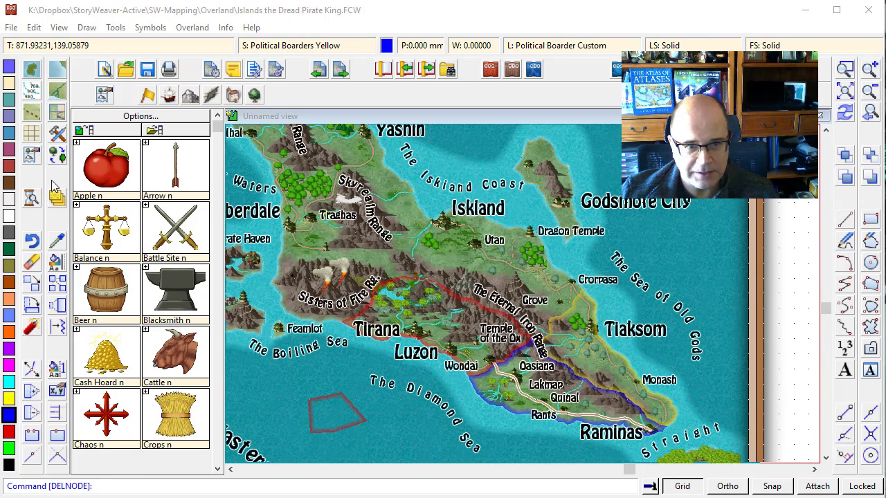
# Step: Make Political Boarders Green the current sheet and add an Edge Fade, Inner effect with 0% inner and 80% outer opacity
pyautogui.click(55, 201)
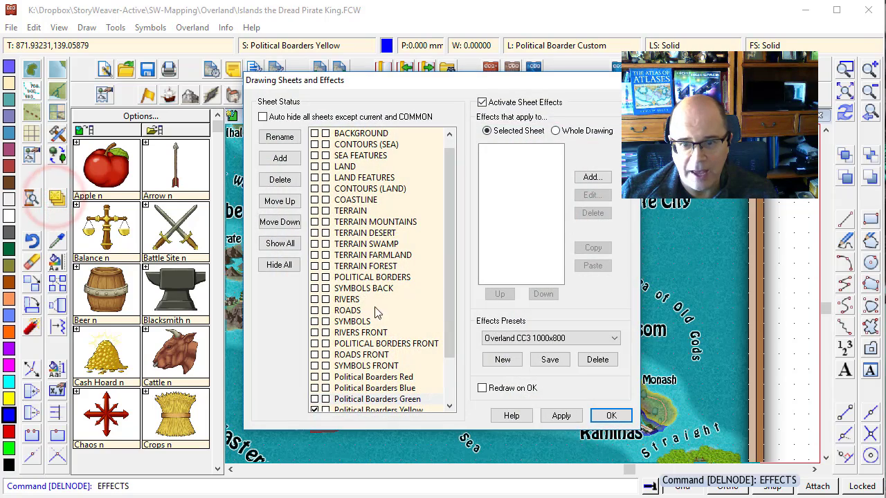
pyautogui.click(315, 400)
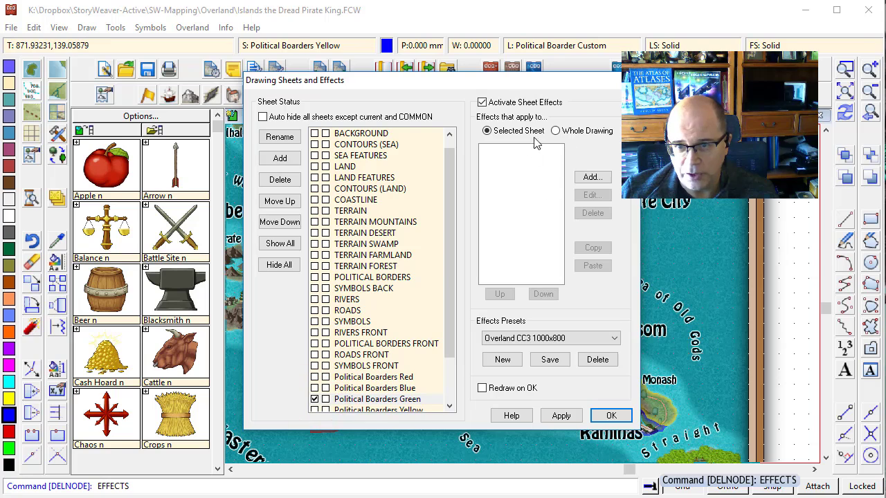
pyautogui.click(589, 178)
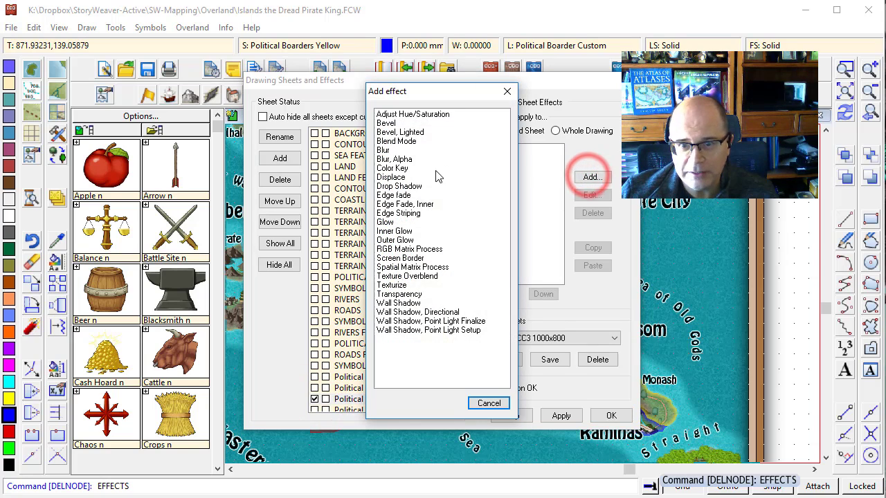
pyautogui.doubleClick(414, 208)
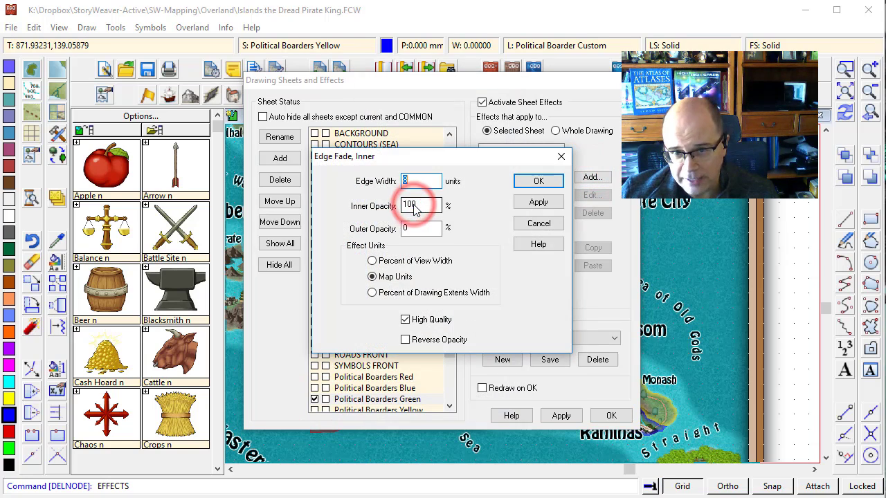
pyautogui.doubleClick(419, 204)
pyautogui.write('0')
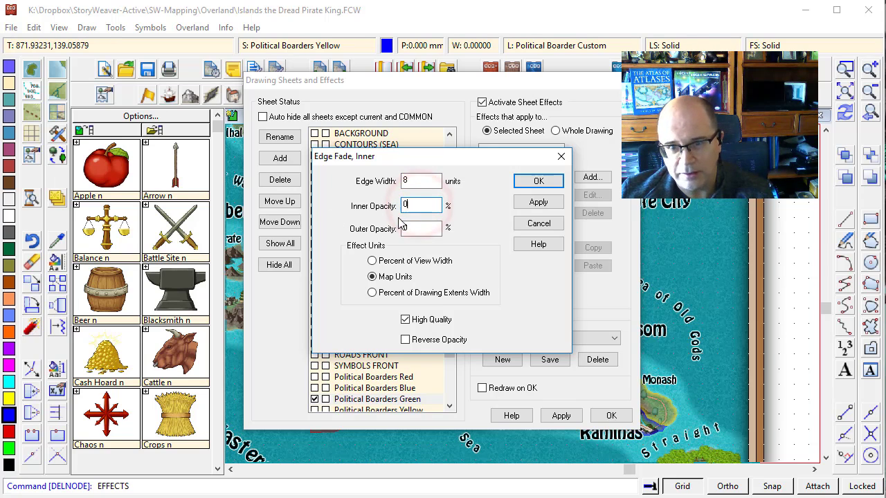
pyautogui.doubleClick(413, 228)
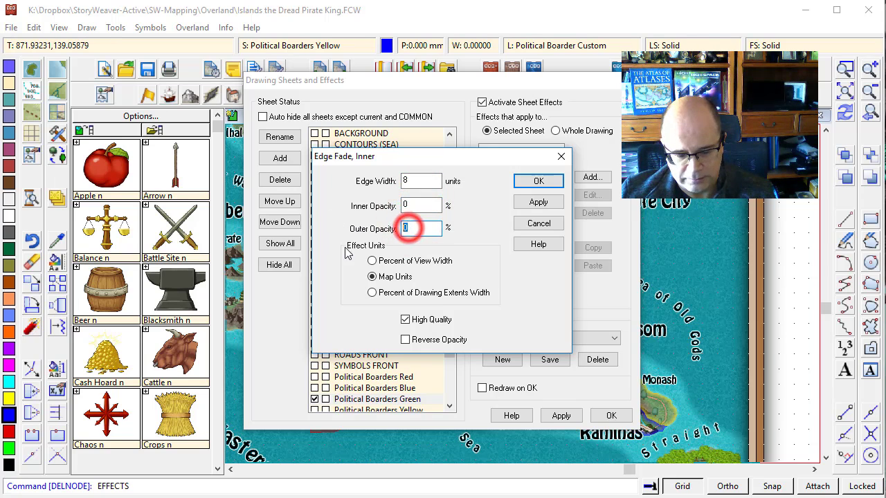
pyautogui.write('80')
pyautogui.click(534, 181)
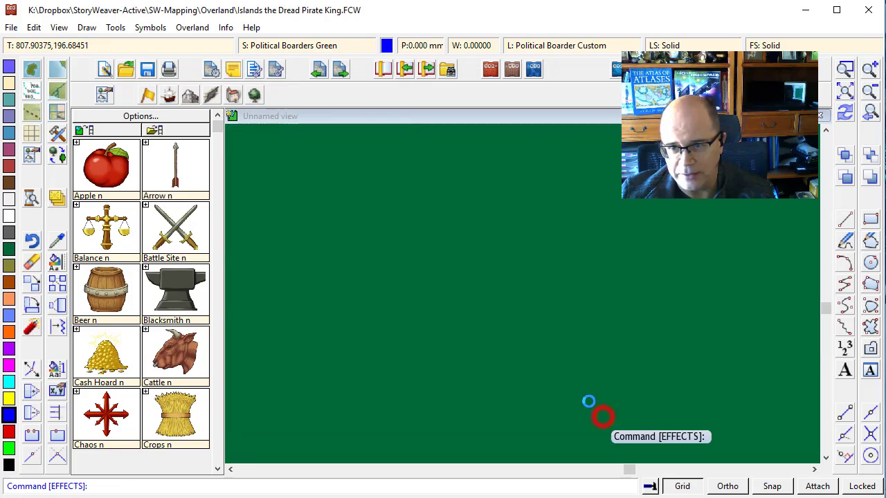
pyautogui.click(604, 415)
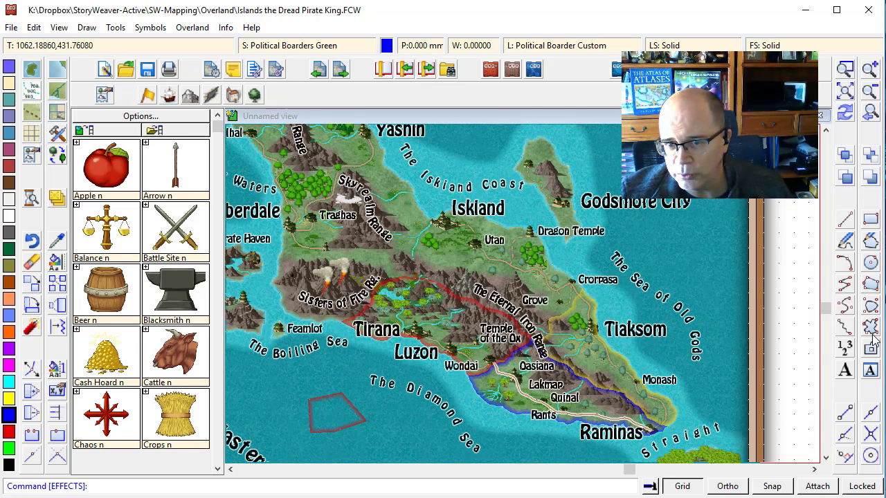
pyautogui.click(58, 113)
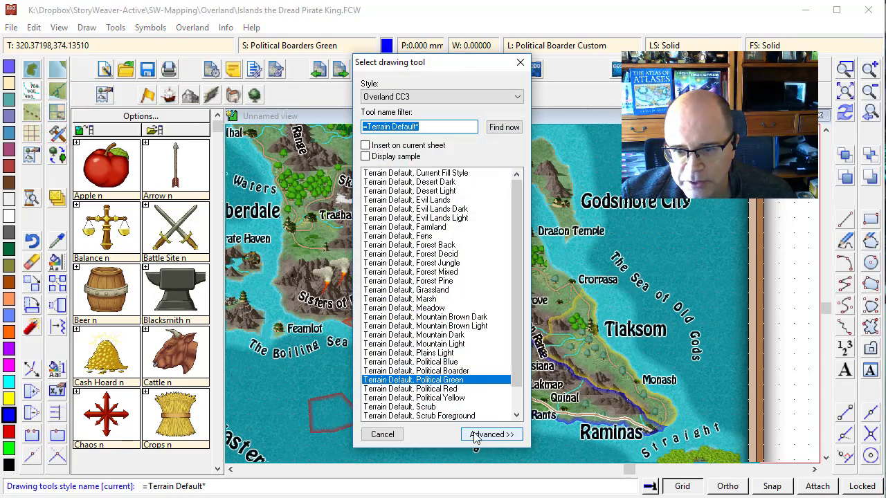
pyautogui.doubleClick(435, 380)
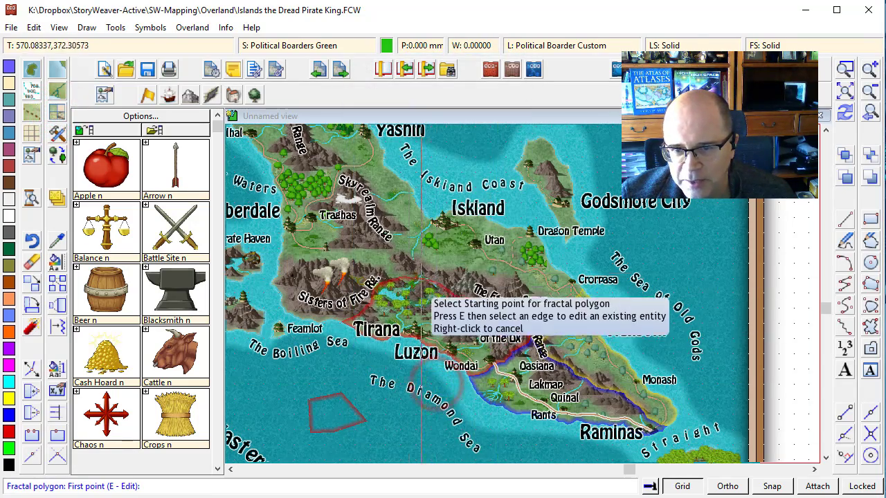
pyautogui.click(332, 252)
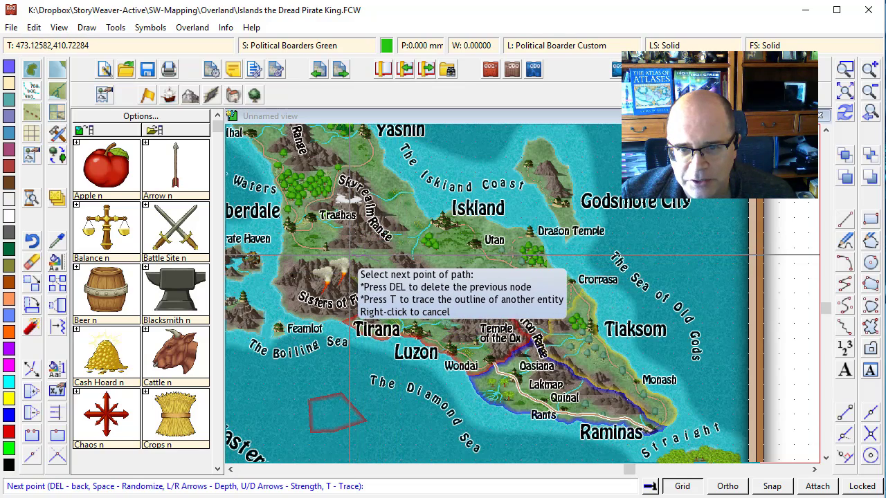
pyautogui.click(335, 253)
pyautogui.click(332, 254)
pyautogui.click(301, 254)
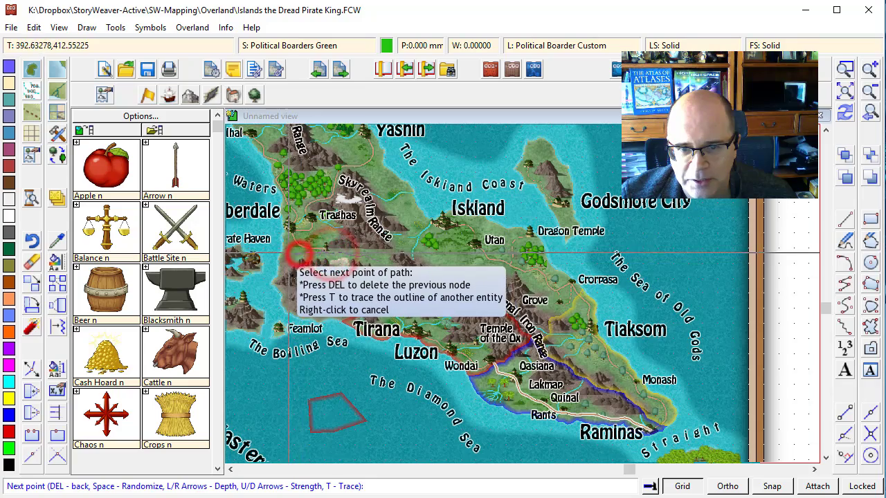
pyautogui.click(264, 253)
pyautogui.rightClick(386, 256)
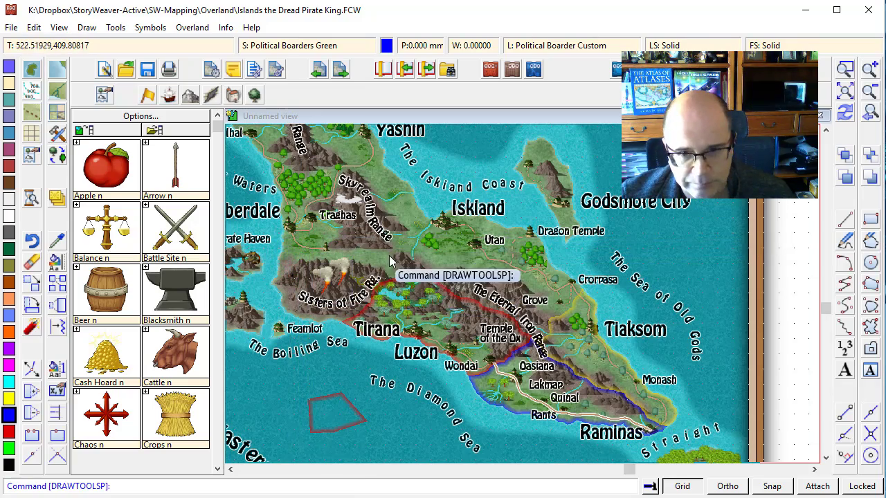
# Step: Start a Political Green fractal polygon inland near the Skyrealm Range and trace the coast from northwest of Iskland to the yellow border below Crorpasa
pyautogui.rightClick(386, 258)
pyautogui.doubleClick(452, 383)
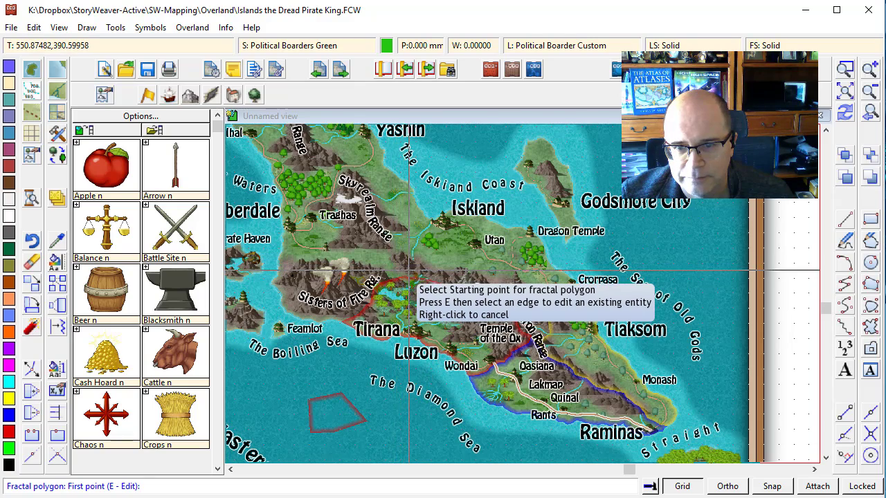
pyautogui.click(345, 269)
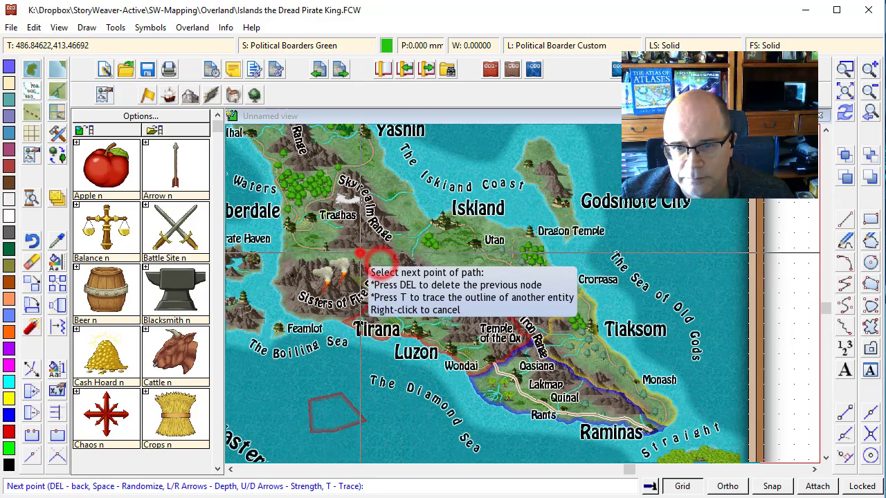
pyautogui.press('t')
pyautogui.click(415, 201)
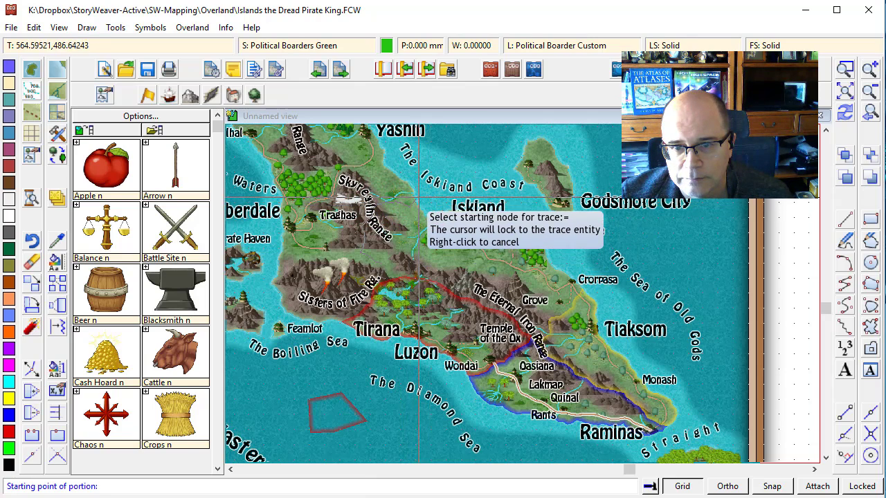
pyautogui.click(415, 197)
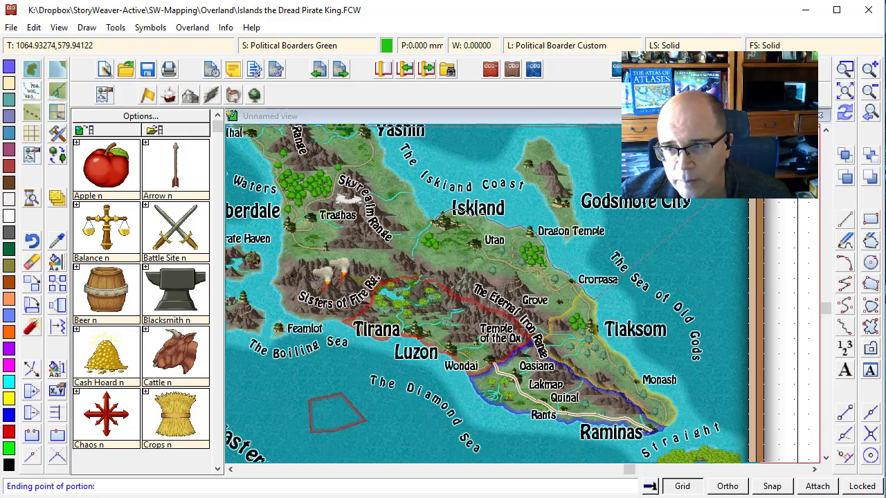
pyautogui.click(845, 67)
pyautogui.click(518, 242)
pyautogui.click(620, 346)
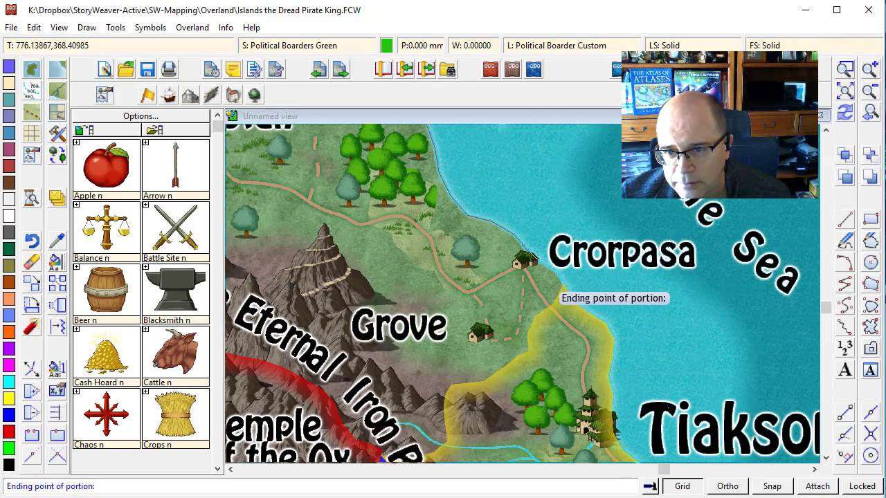
pyautogui.click(559, 280)
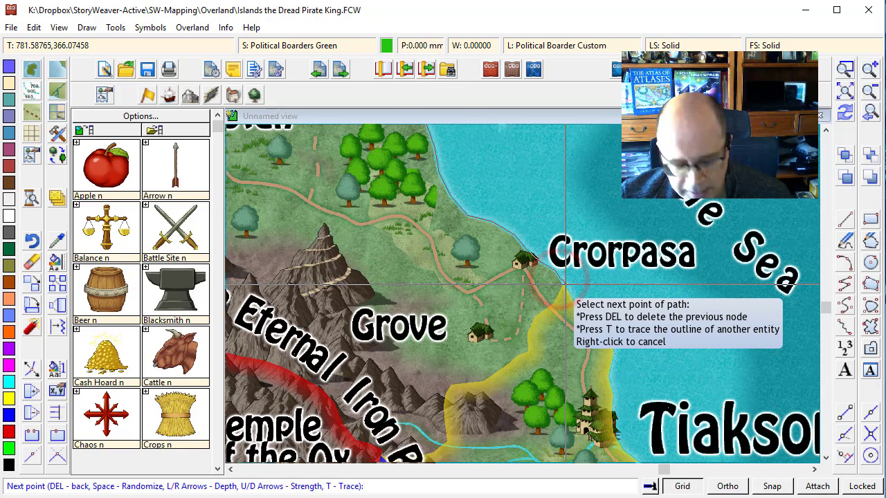
# Step: Continue the green polygon by tracing the yellow border from the coast below Crorpasa to its junction with the red and blue borders
pyautogui.press('t')
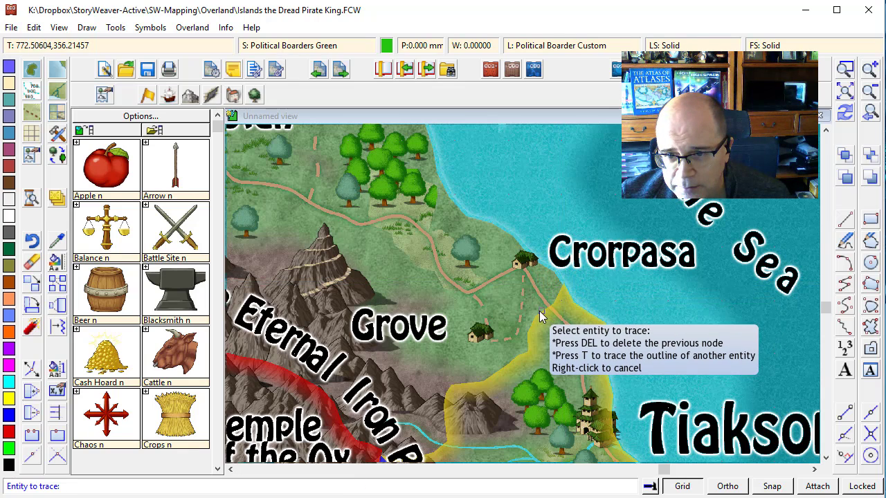
pyautogui.click(541, 312)
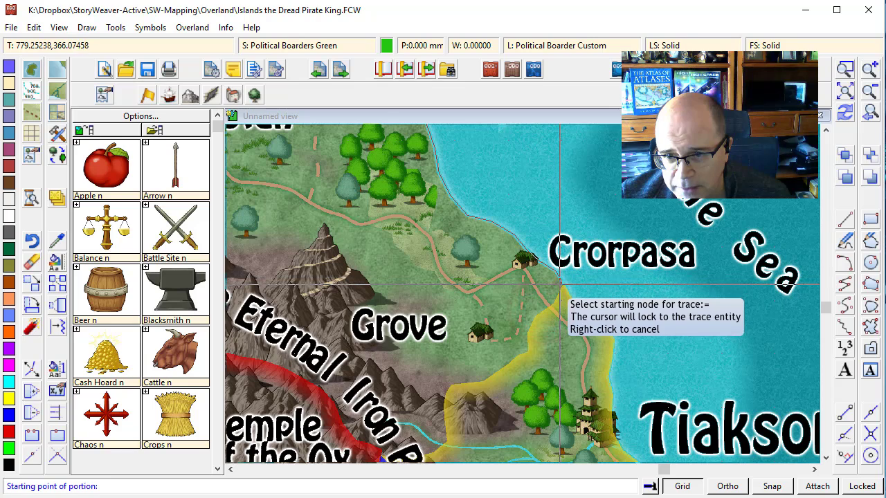
pyautogui.click(562, 286)
pyautogui.click(560, 283)
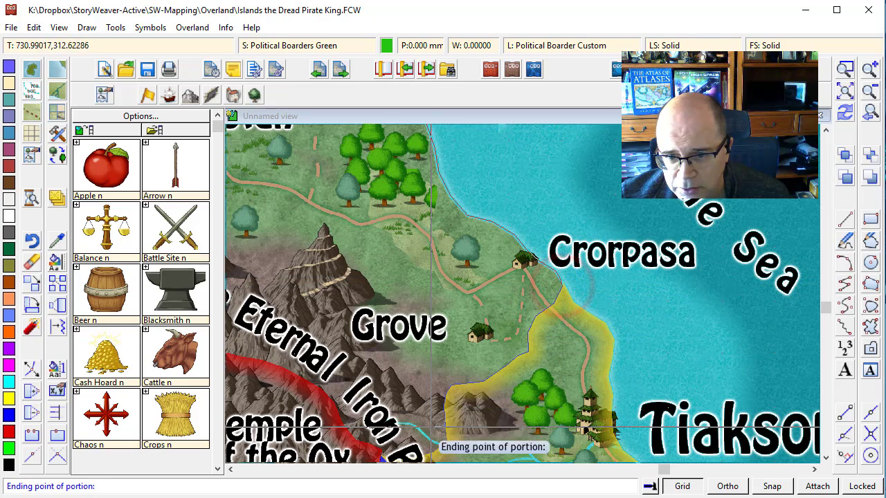
pyautogui.click(826, 457)
pyautogui.click(825, 458)
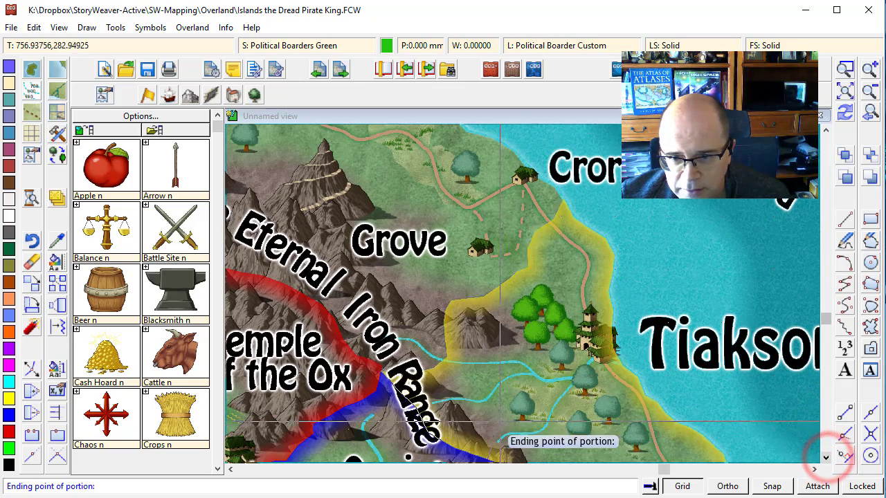
pyautogui.click(392, 372)
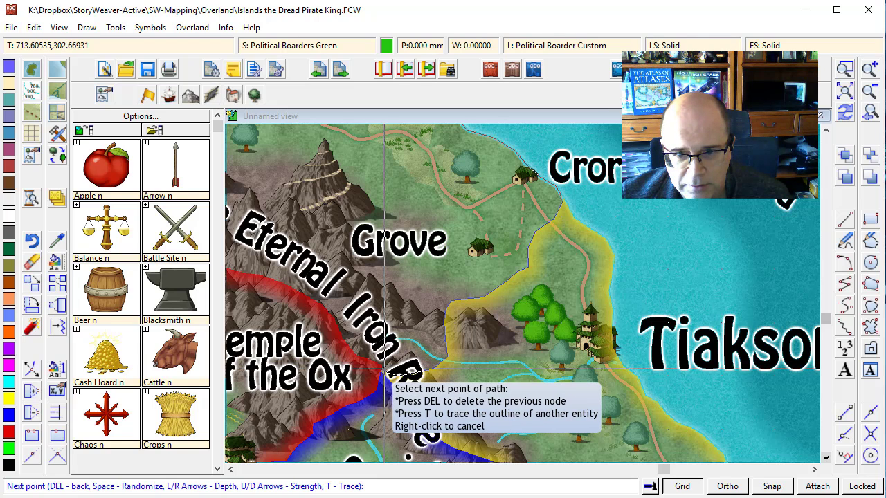
# Step: Trace the red border from the junction to north of Tirana, finish the green polygon, and redraw the map
pyautogui.press('t')
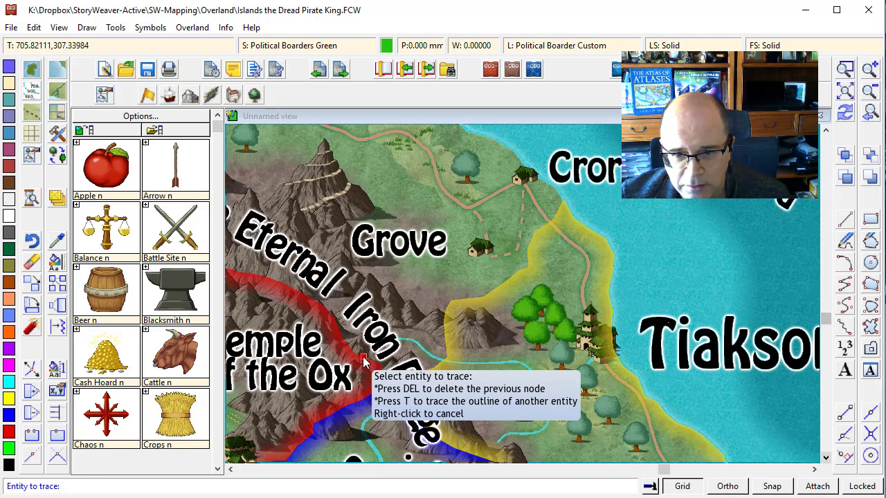
pyautogui.click(381, 362)
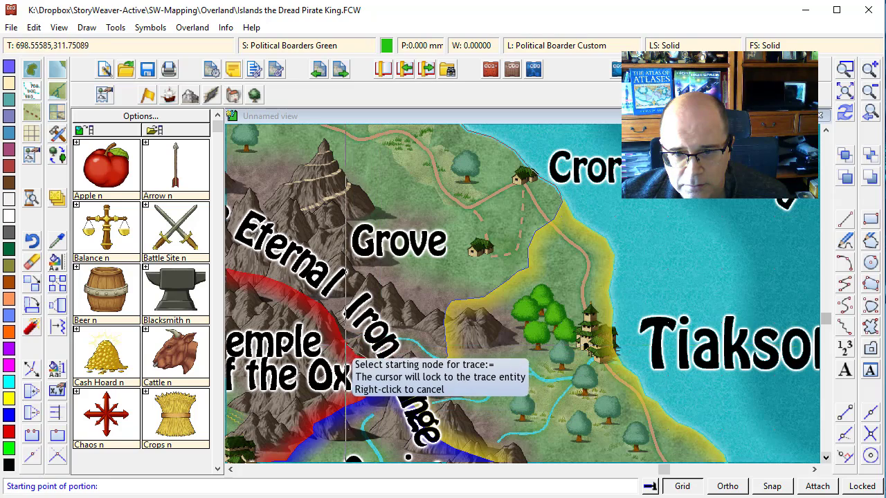
pyautogui.click(380, 360)
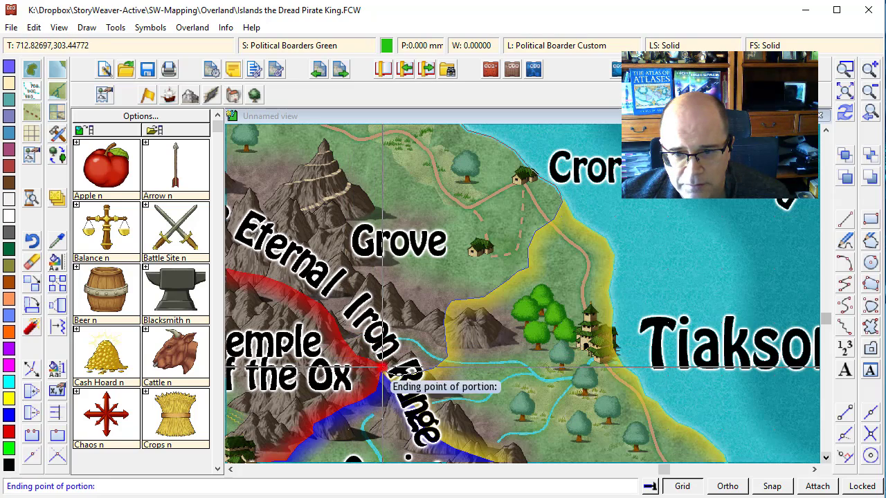
pyautogui.click(229, 468)
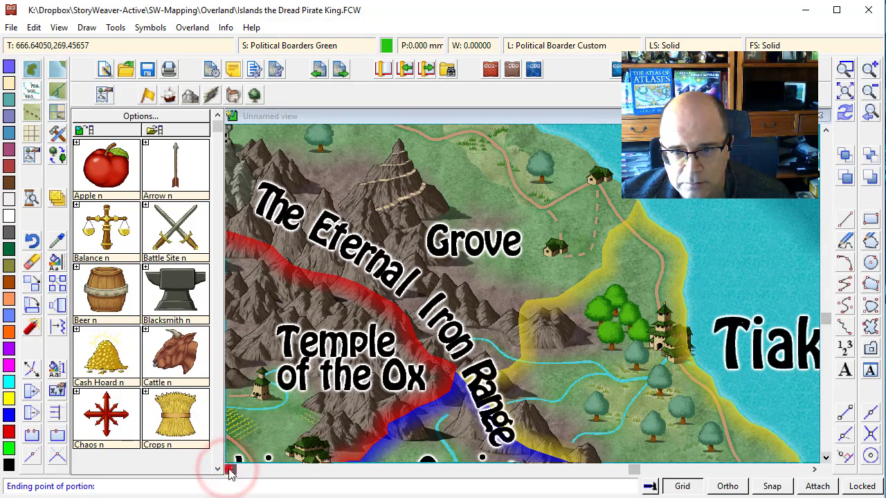
pyautogui.click(229, 468)
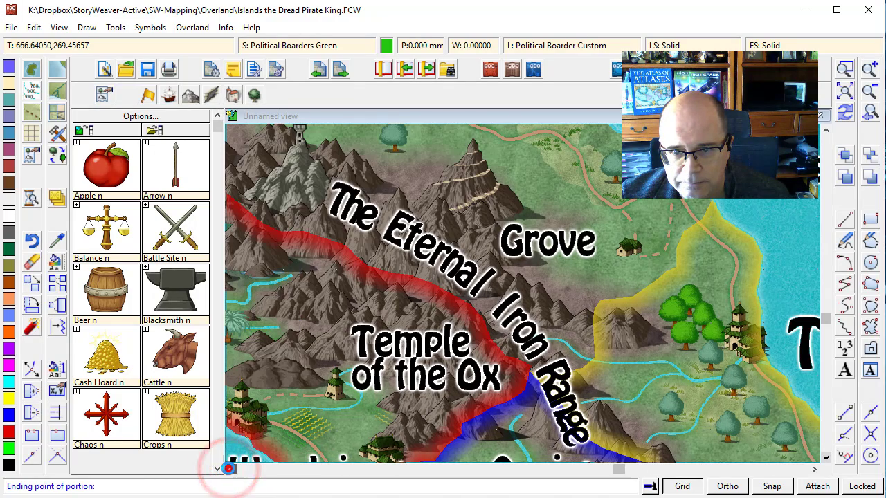
pyautogui.click(230, 468)
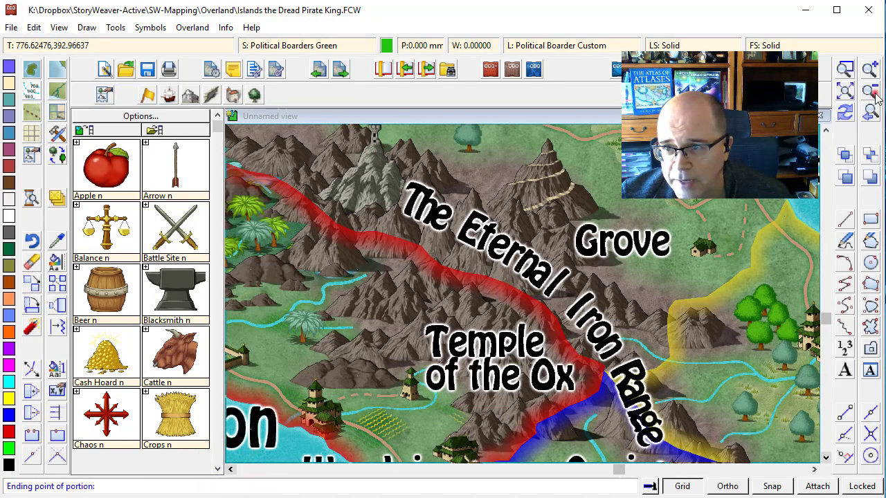
pyautogui.click(871, 92)
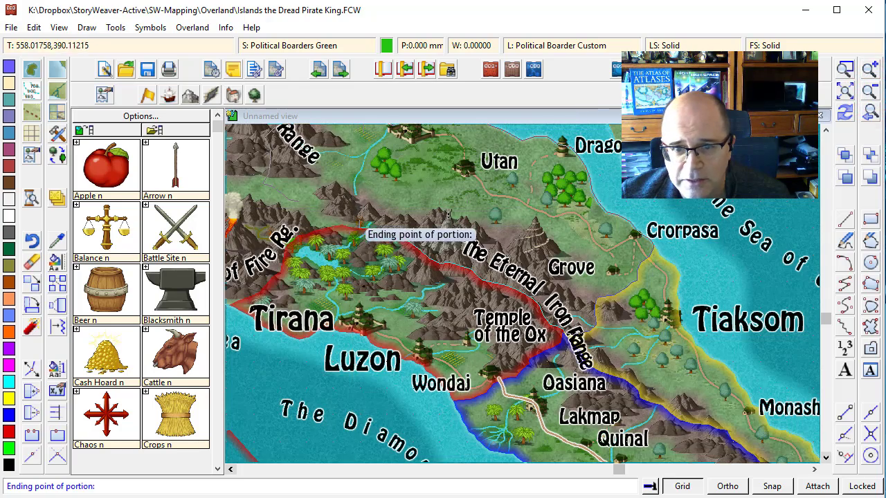
pyautogui.click(323, 229)
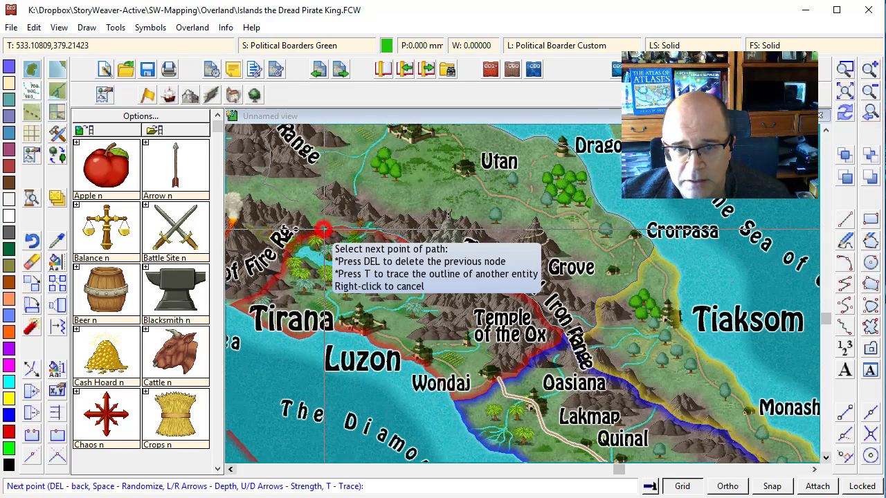
pyautogui.rightClick(296, 201)
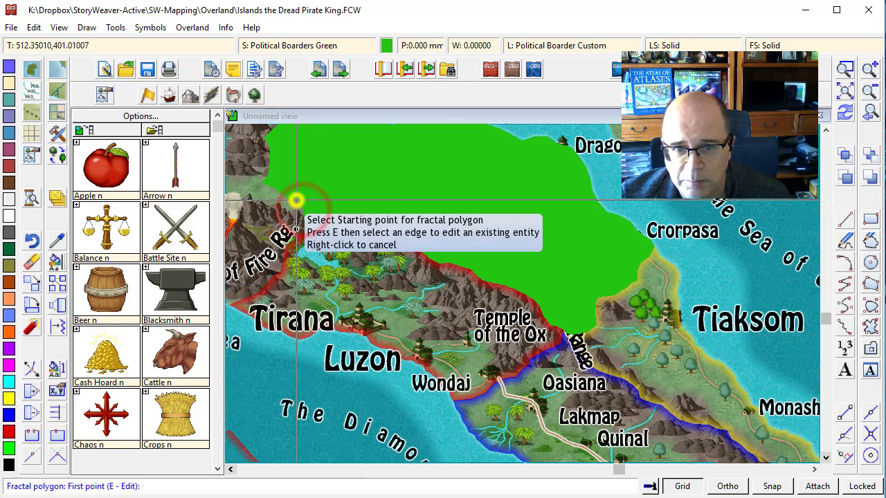
pyautogui.click(844, 114)
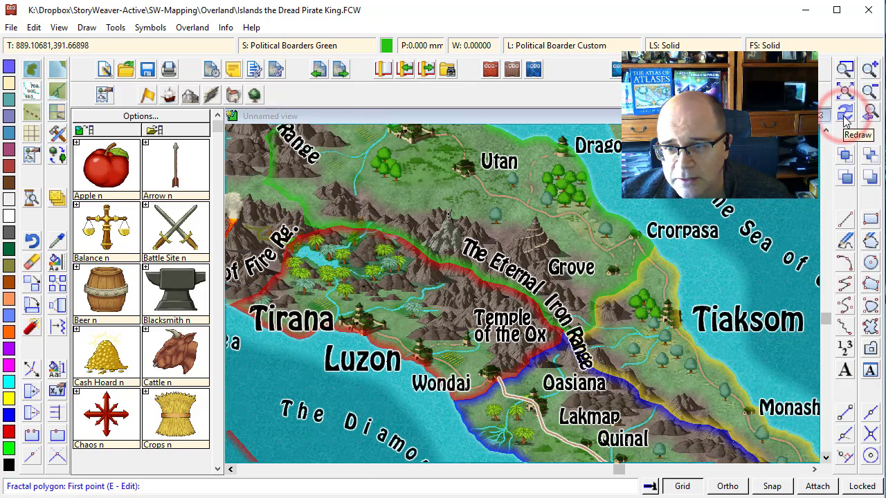
# Step: Erase the red test polygon in the open sea southwest of the main island
pyautogui.click(845, 87)
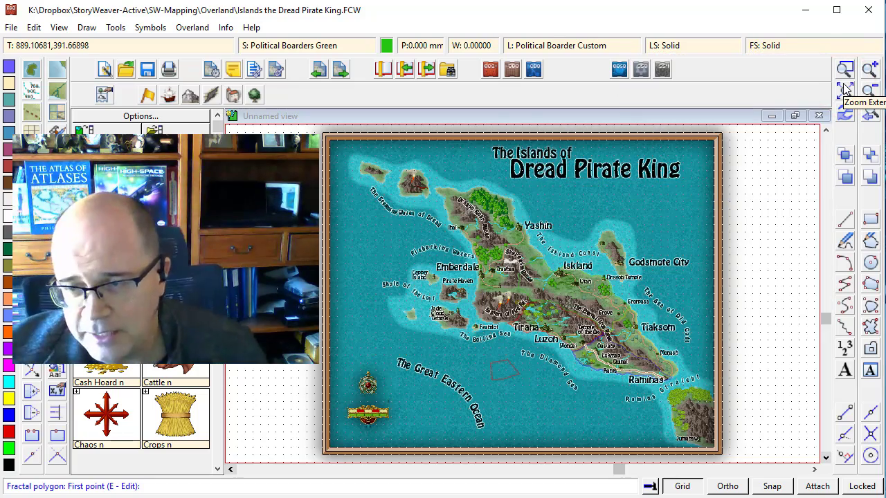
pyautogui.click(8, 415)
pyautogui.click(28, 262)
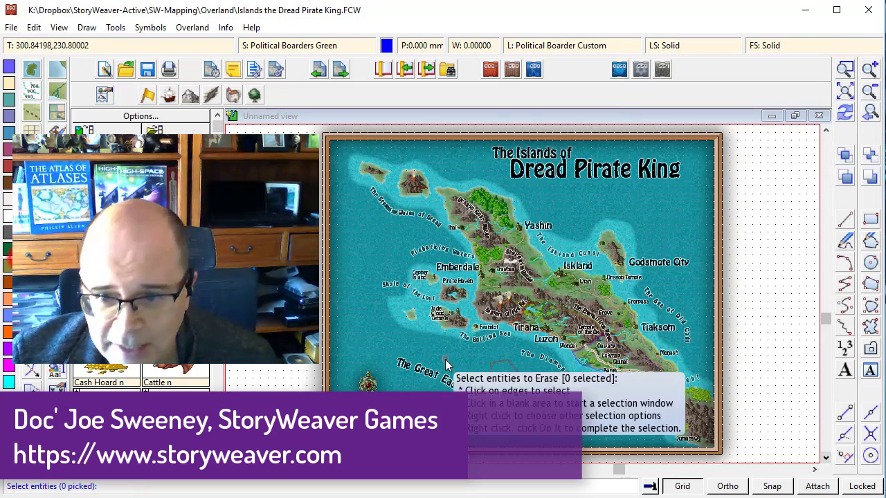
pyautogui.click(499, 376)
pyautogui.rightClick(512, 385)
pyautogui.click(512, 386)
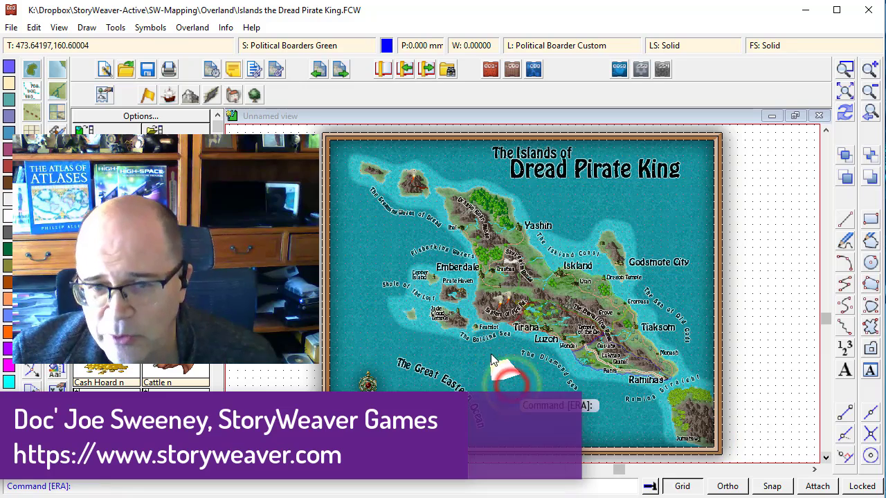
# Step: Save the Islands the Dread Pirate King map file
pyautogui.click(148, 69)
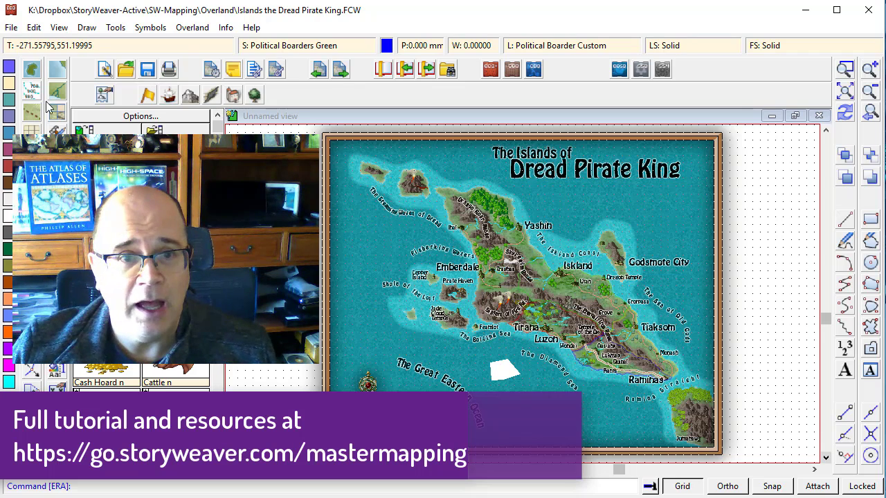
pyautogui.click(148, 70)
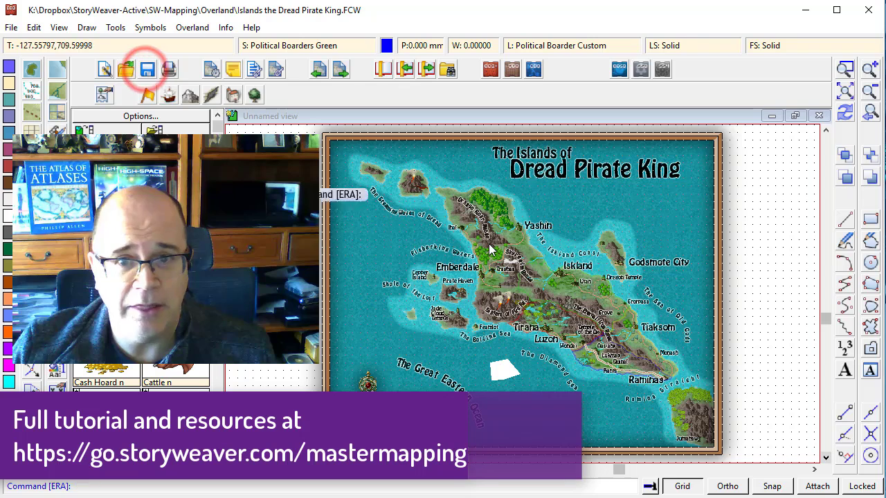
pyautogui.click(844, 89)
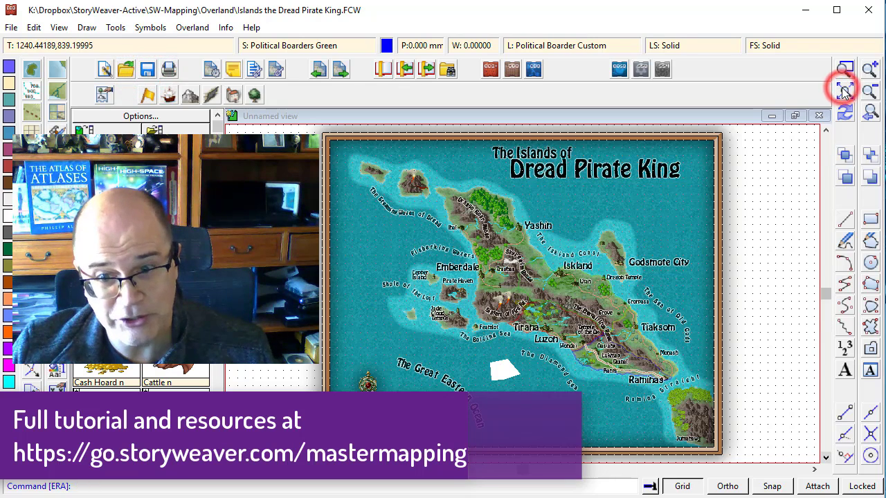